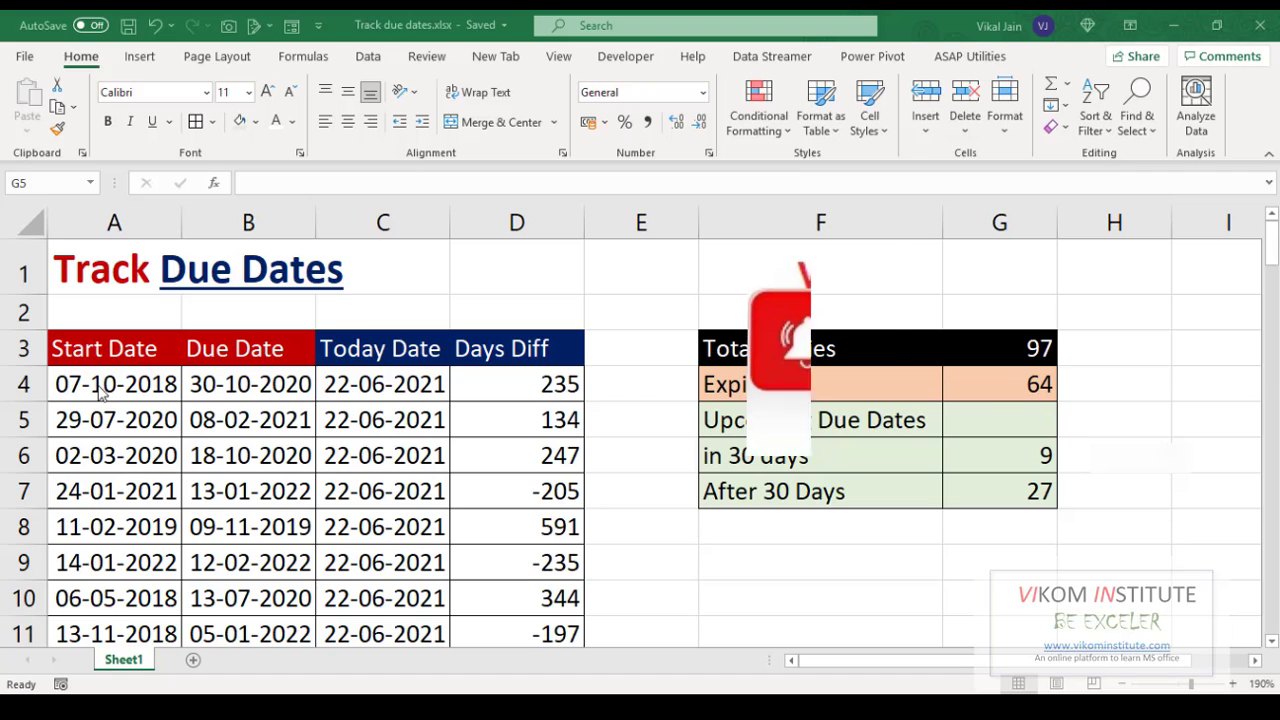
- Examine the due dates, the Days Diff values and the summary table with total, expired and upcoming counts
{"action": "left_click", "coordinate": [266, 380]}
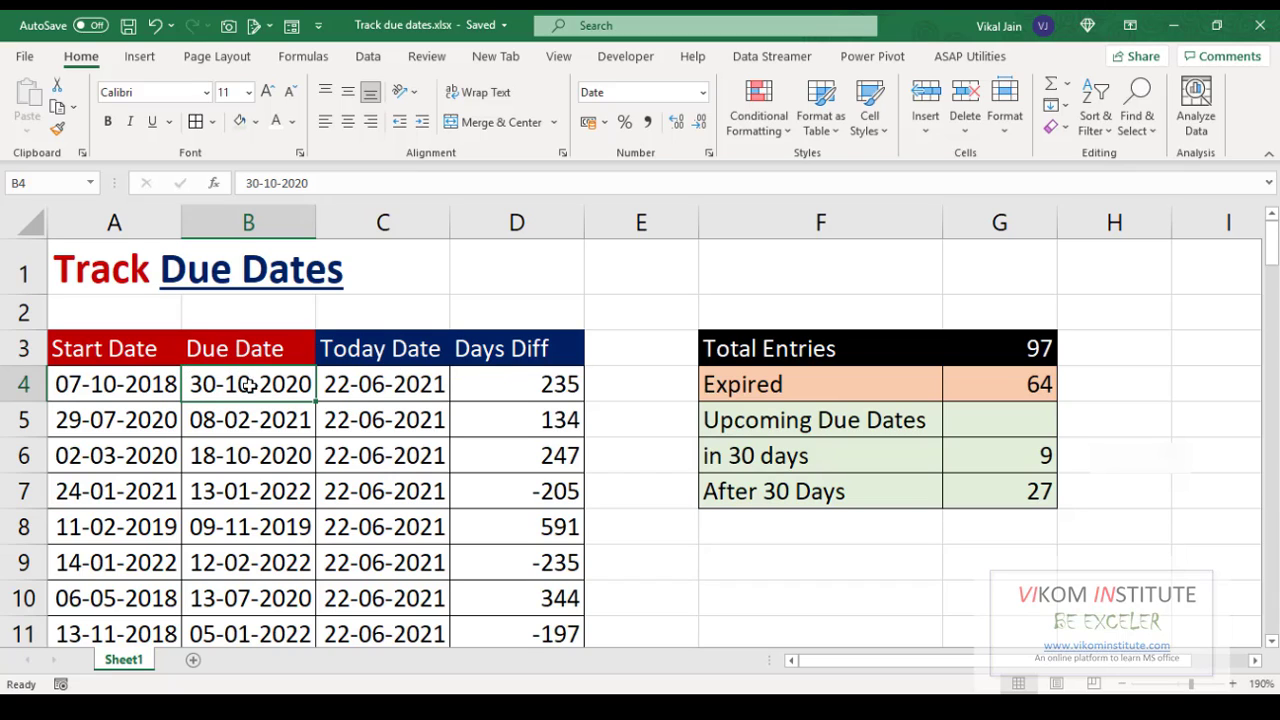
{"action": "left_click", "coordinate": [242, 495]}
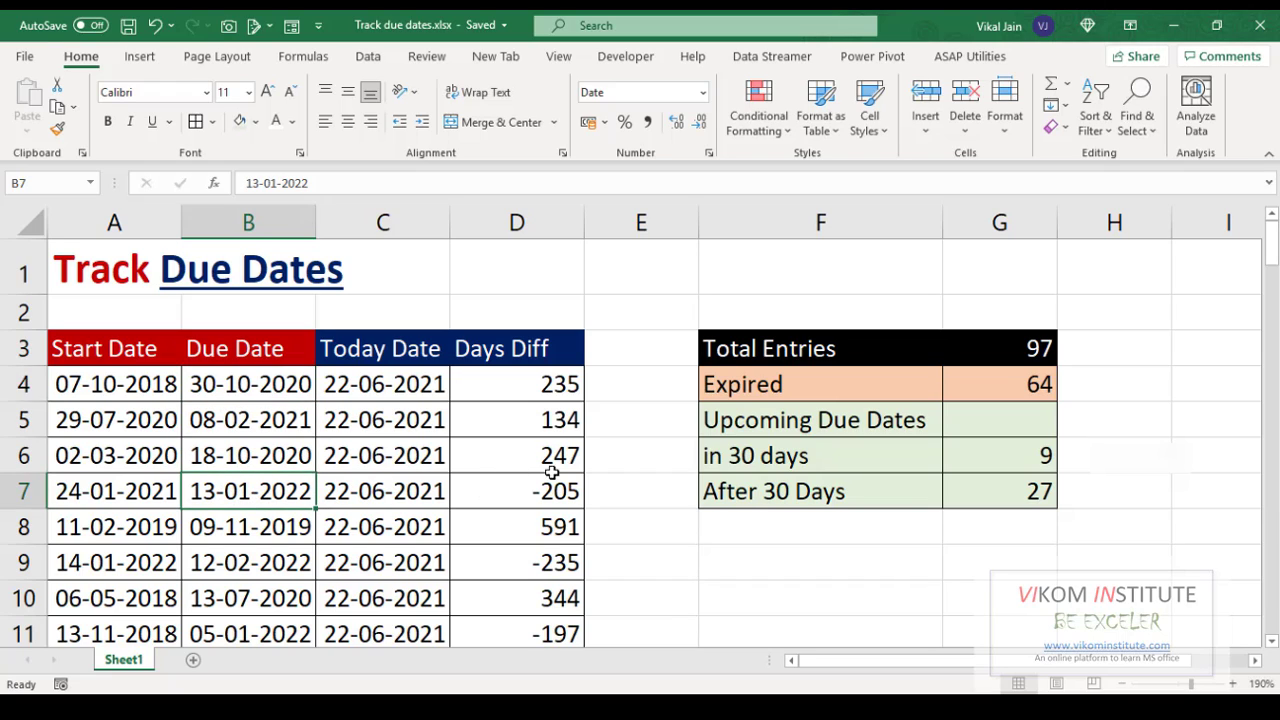
{"action": "left_click", "coordinate": [526, 493]}
{"action": "left_click", "coordinate": [272, 488]}
{"action": "left_click", "coordinate": [862, 351]}
{"action": "left_click", "coordinate": [980, 357]}
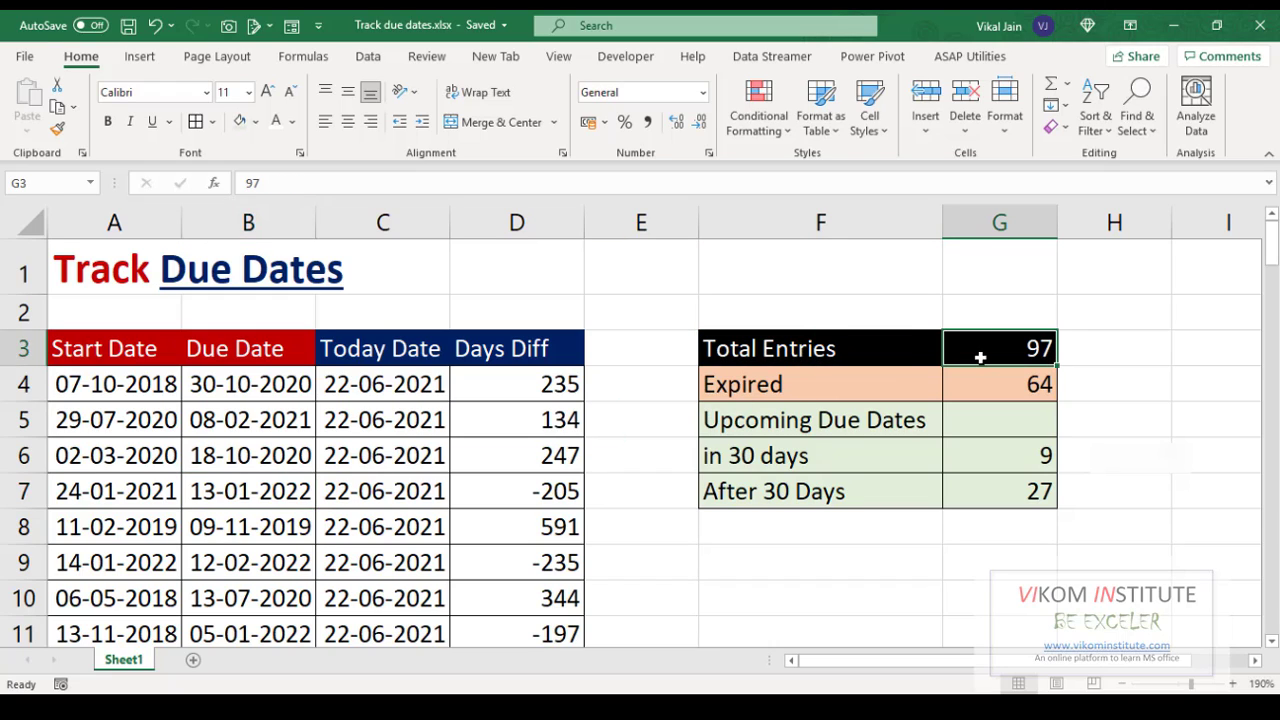
{"action": "left_click", "coordinate": [797, 395]}
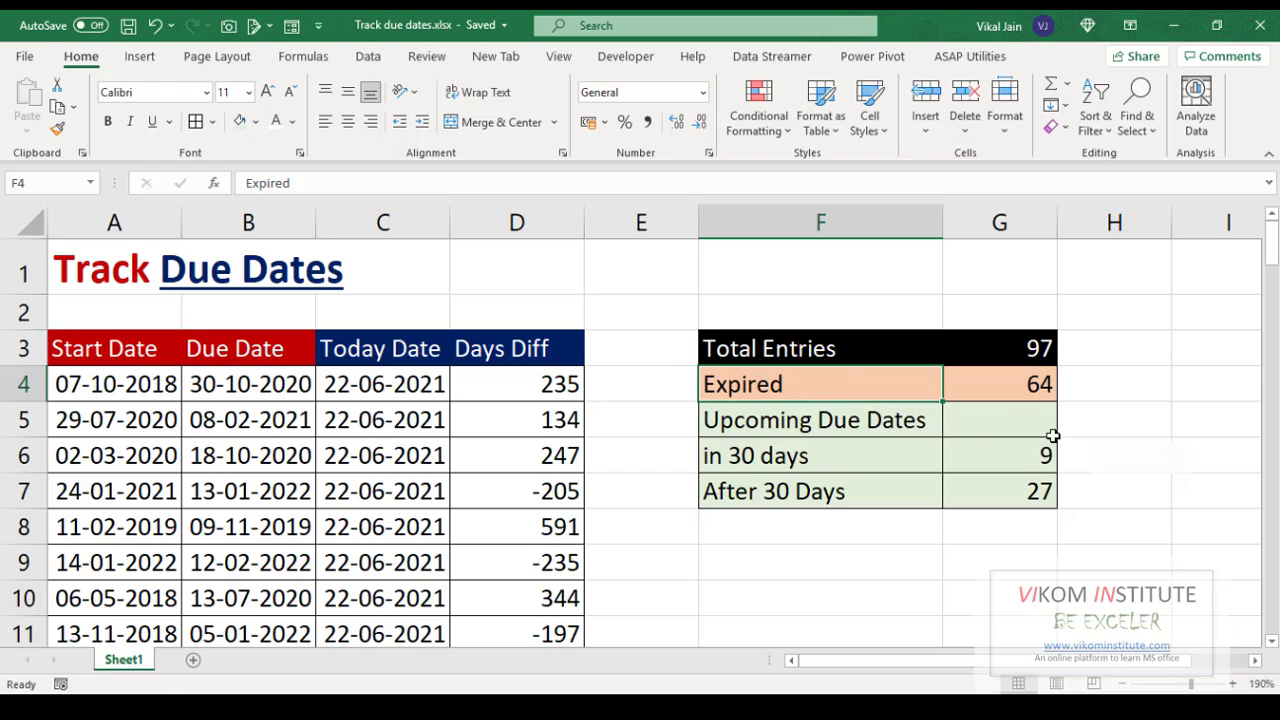
{"action": "left_click", "coordinate": [755, 425]}
{"action": "left_click", "coordinate": [760, 459]}
{"action": "left_click", "coordinate": [1004, 451]}
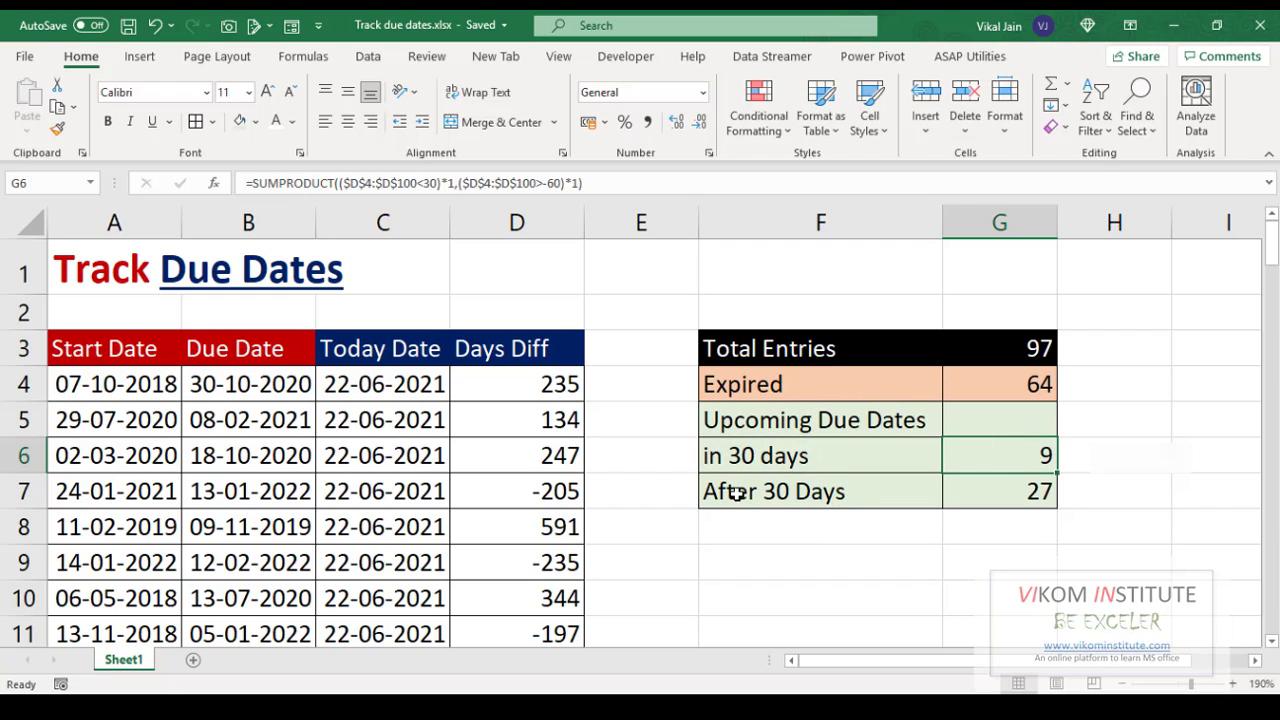
{"action": "left_click", "coordinate": [736, 493]}
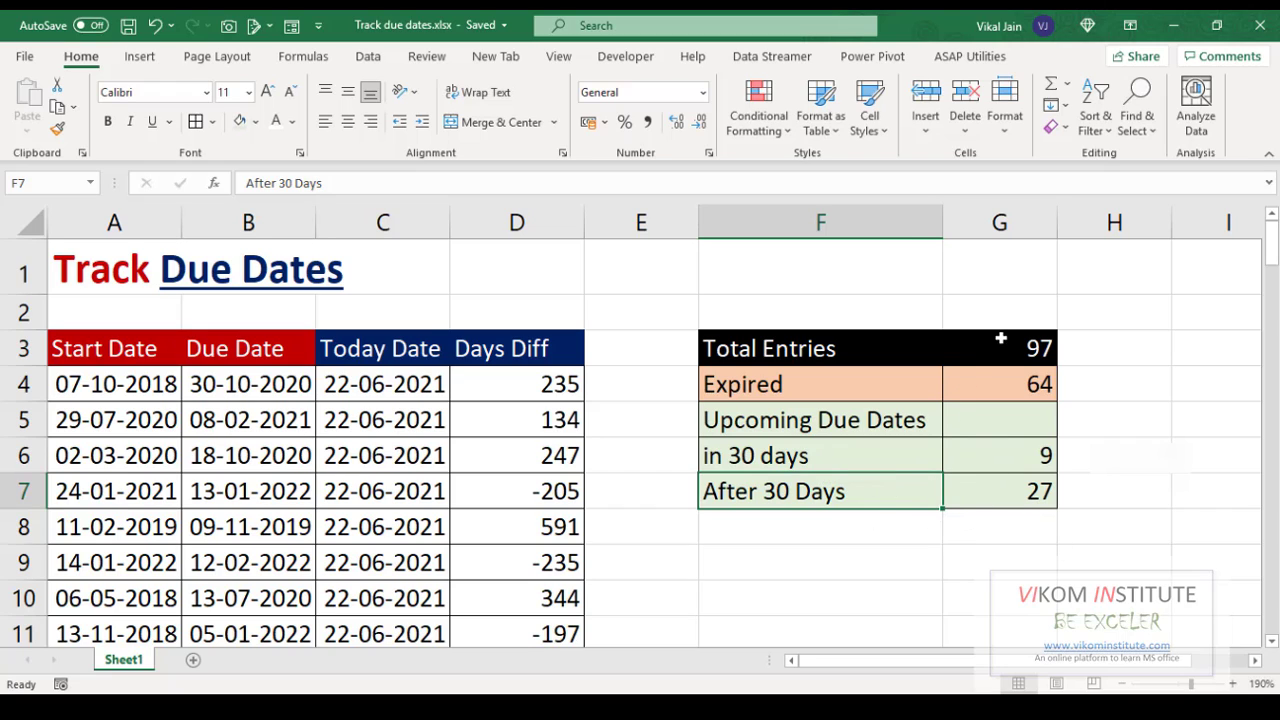
- Clear the existing summary results in G3:G7
{"action": "left_click_drag", "start_coordinate": [1000, 340], "coordinate": [1011, 491]}
{"action": "key", "text": "Delete"}
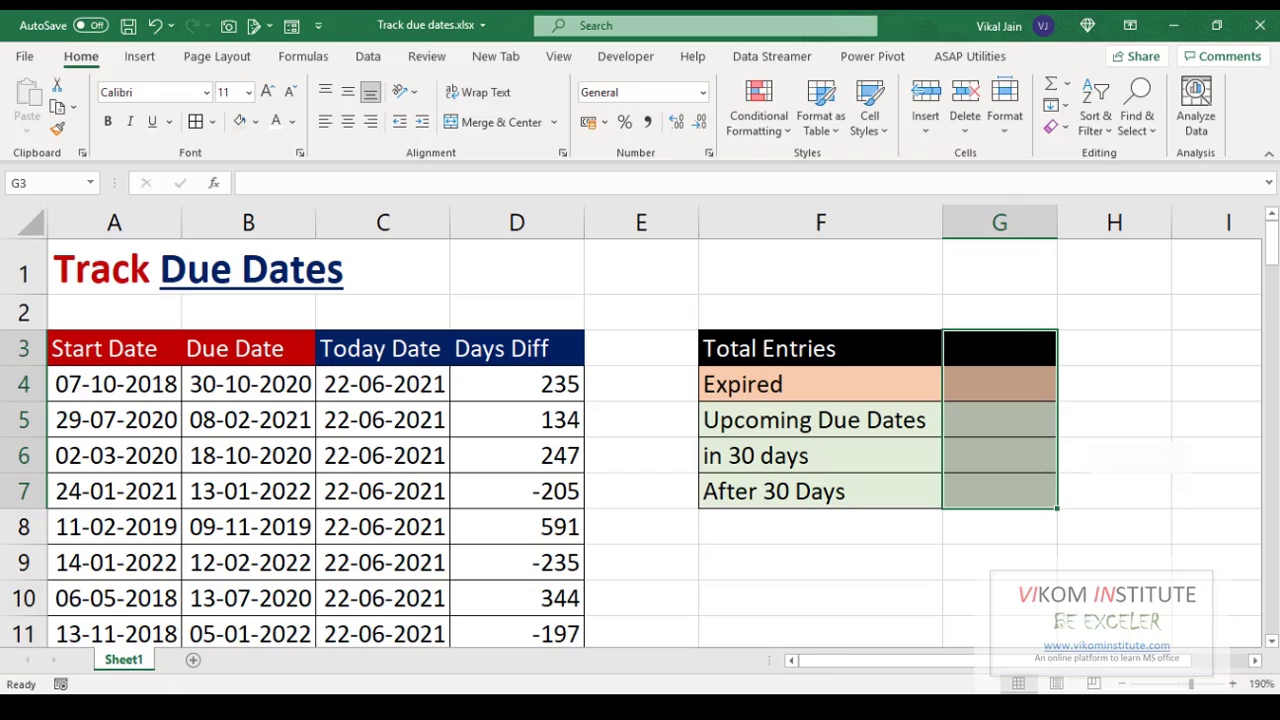
{"action": "left_click", "coordinate": [1000, 312]}
- Enter a COUNT formula in G3 for Total Entries over the start dates $A$4:$A$100 with absolute references
{"action": "left_click", "coordinate": [1000, 348]}
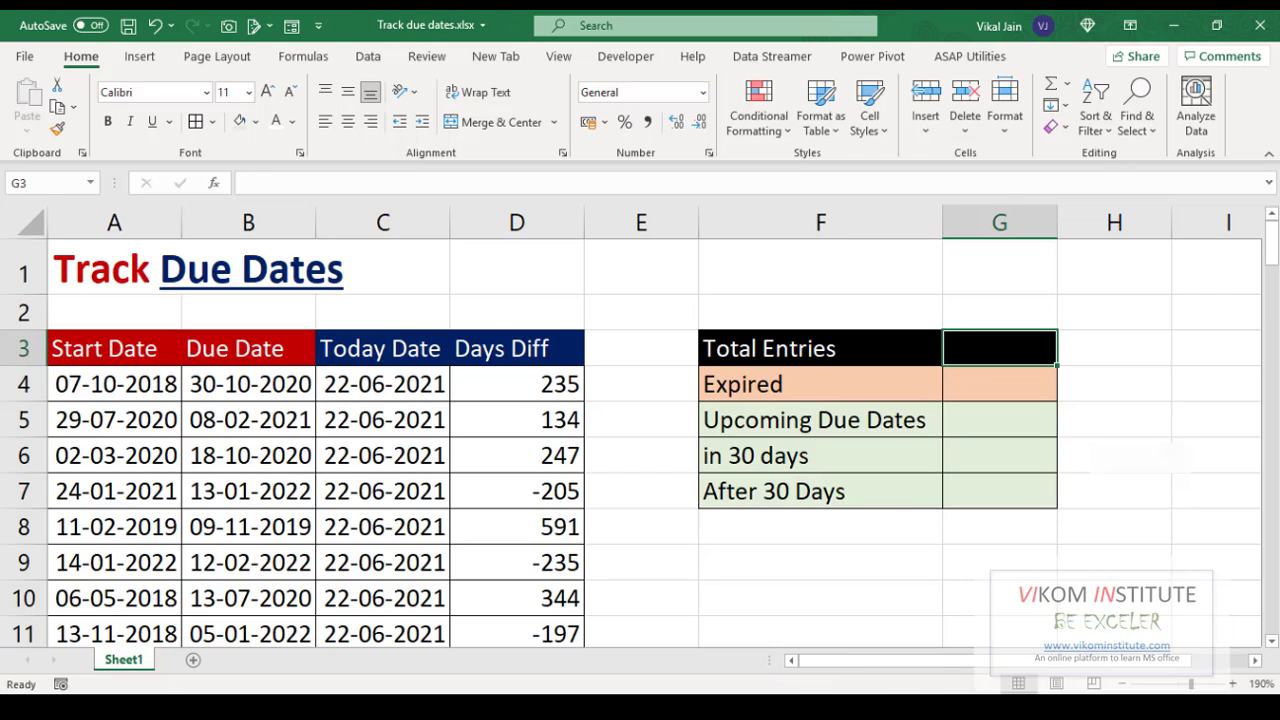
{"action": "type", "text": "=coun"}
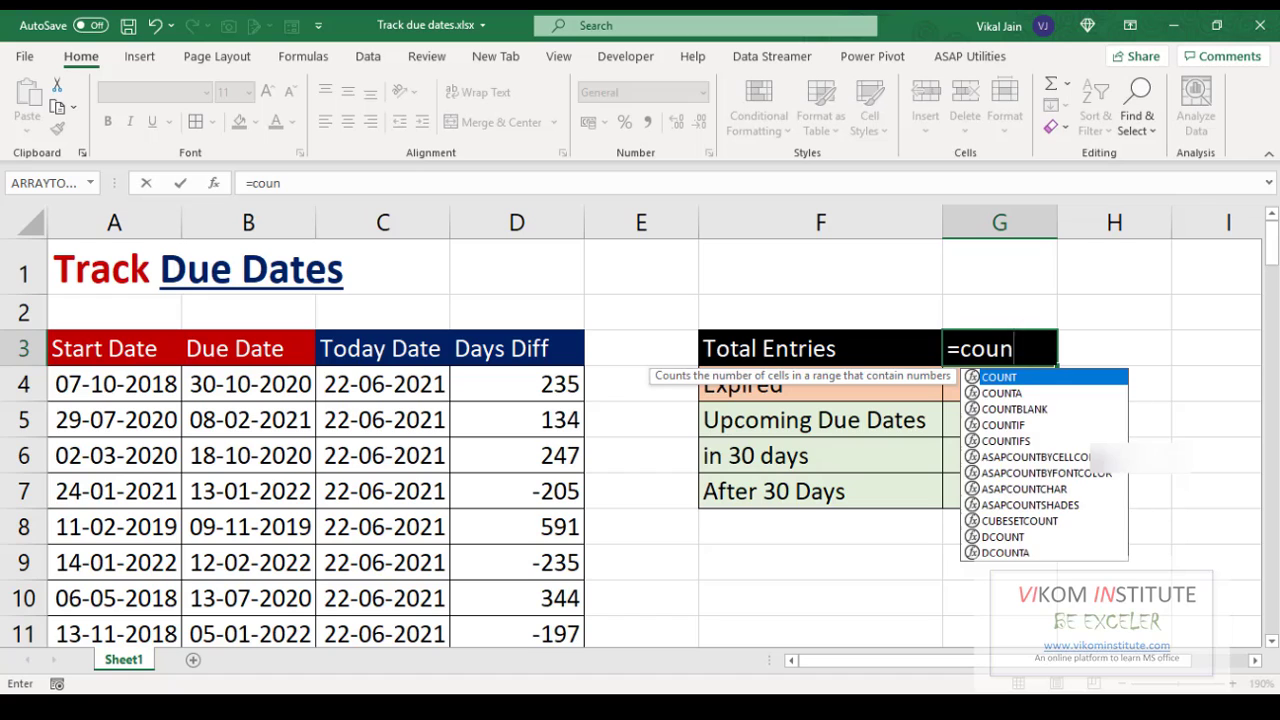
{"action": "key", "text": "Tab"}
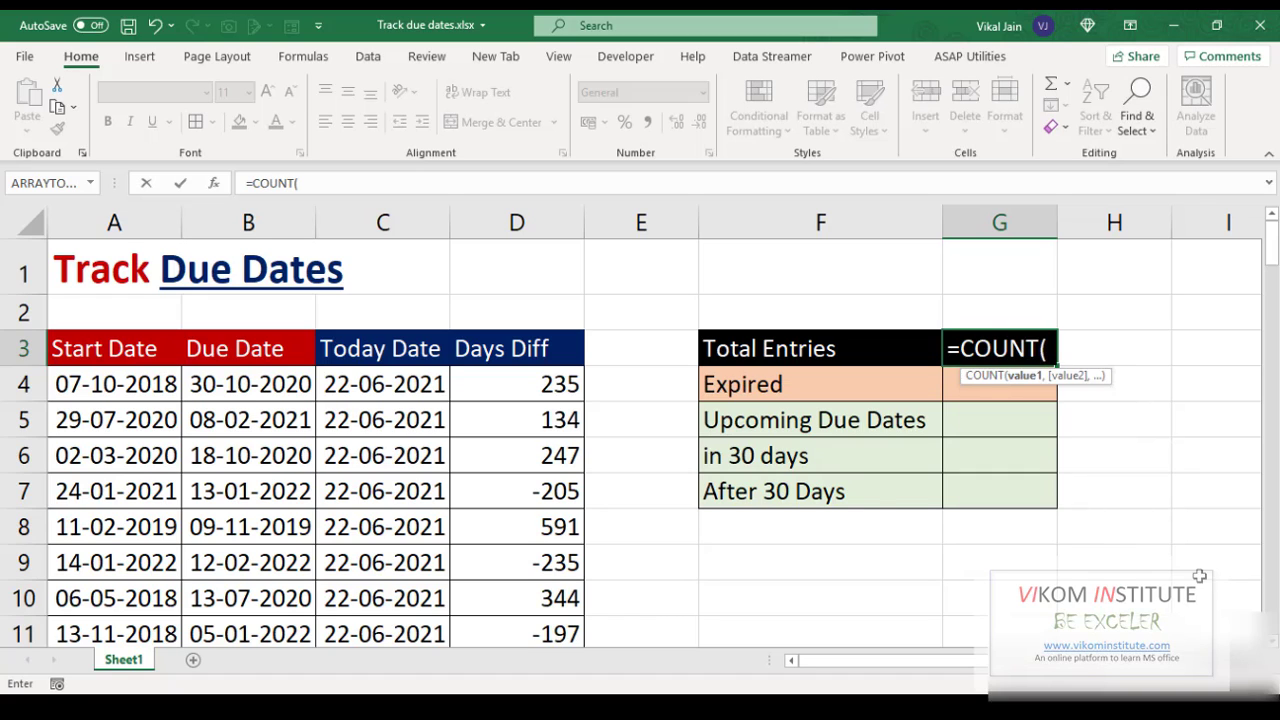
{"action": "left_click", "coordinate": [148, 382]}
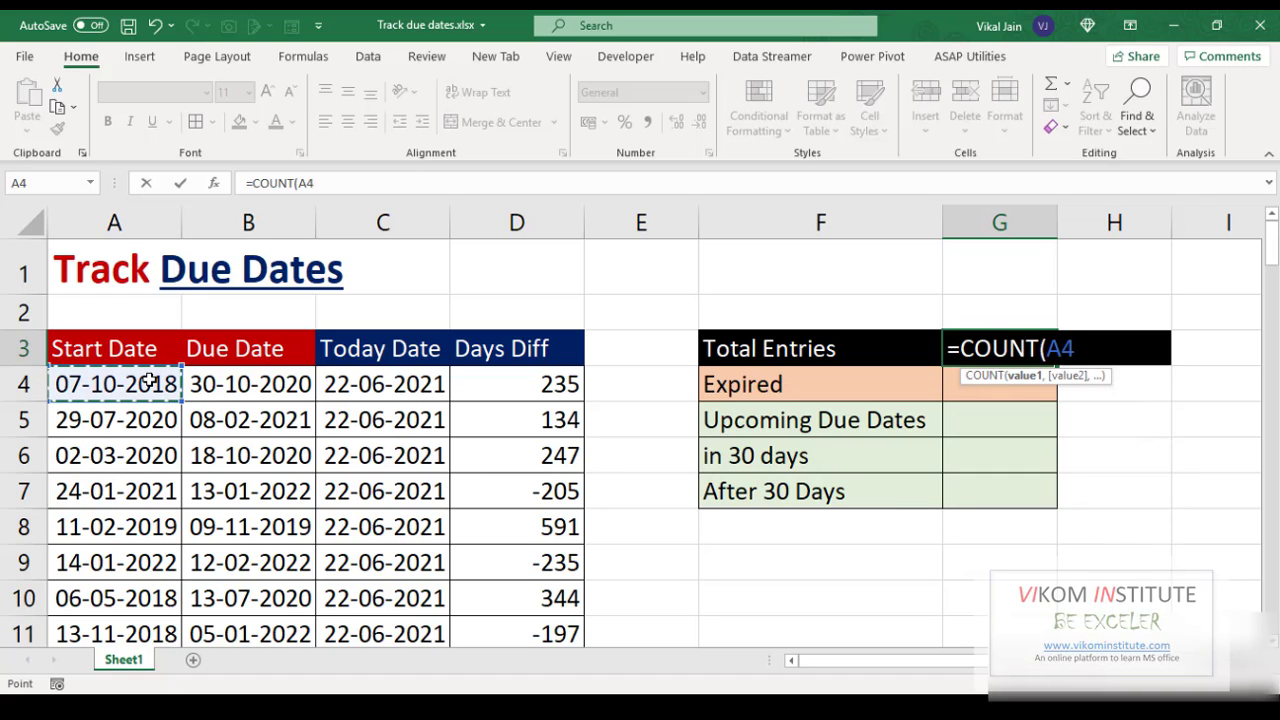
{"action": "key", "text": "ctrl+shift+Down"}
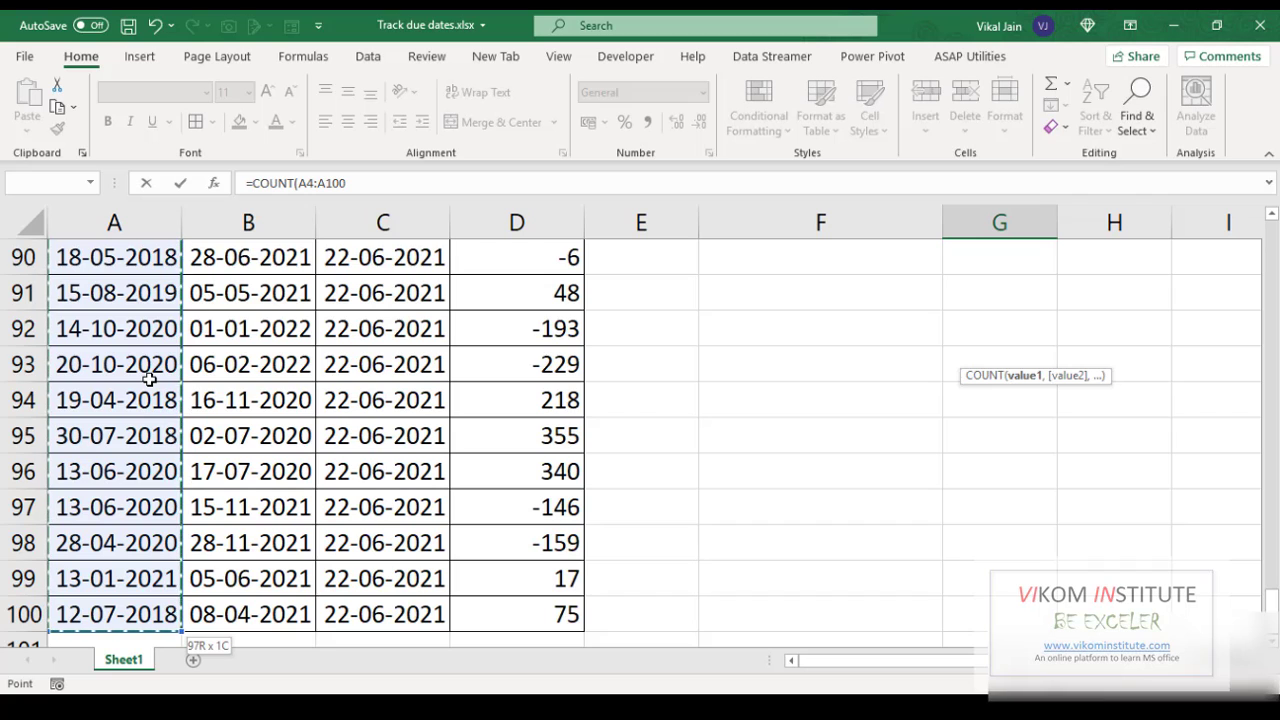
{"action": "key", "text": "F4"}
{"action": "key", "text": "Return"}
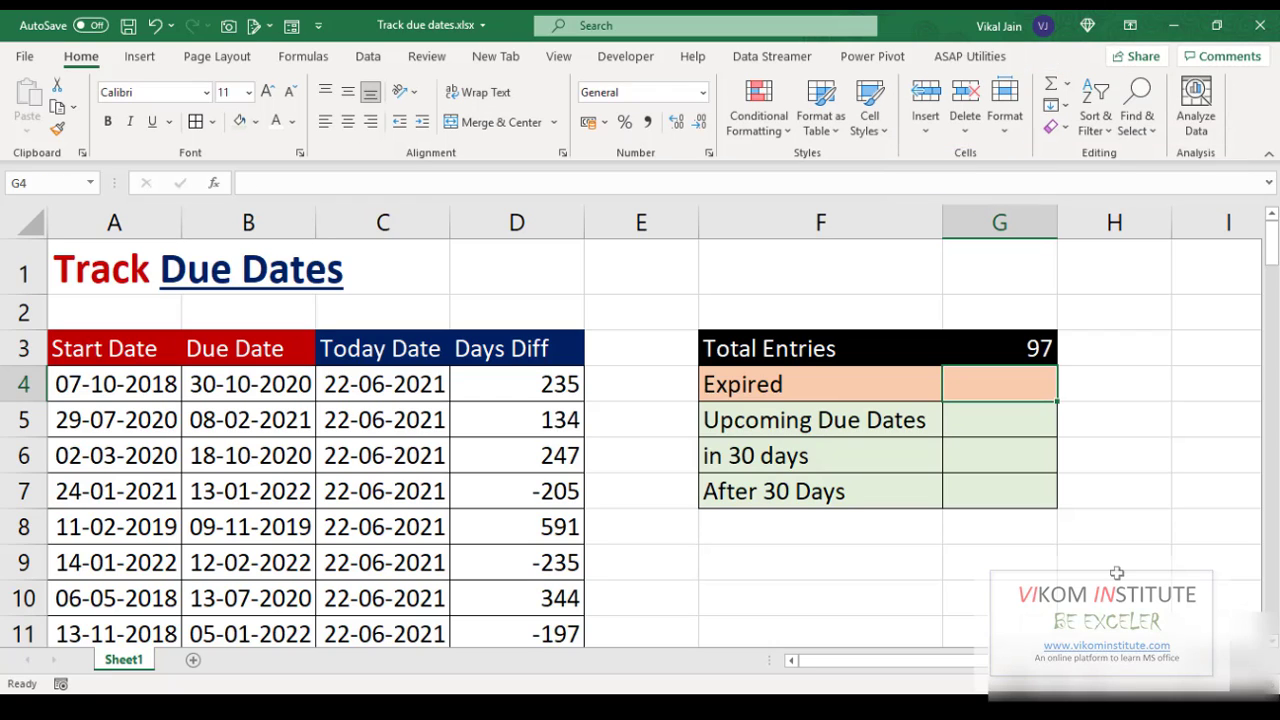
- Start a SUMPRODUCT formula in G4 for Expired, testing whether the Days Diff range $D$4:$D$100 is >0
{"action": "type", "text": "=sum"}
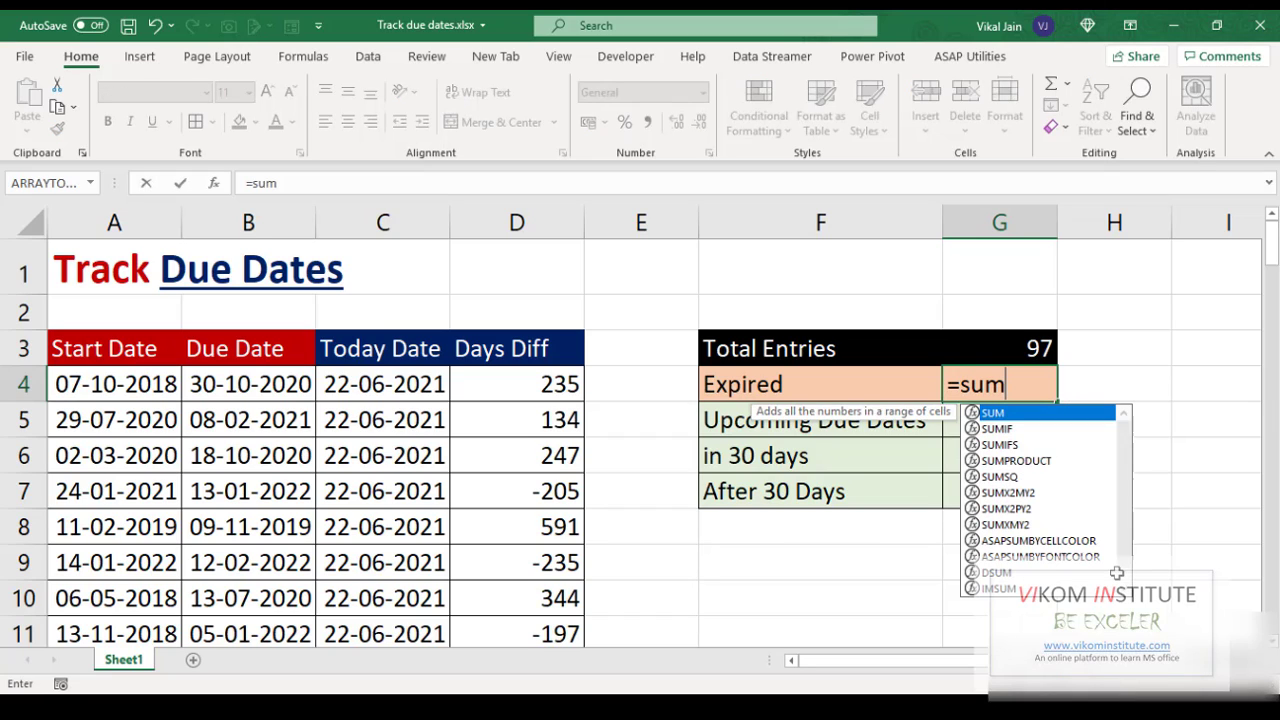
{"action": "key", "text": "Down"}
{"action": "key", "text": "Down"}
{"action": "key", "text": "Down"}
{"action": "key", "text": "Tab"}
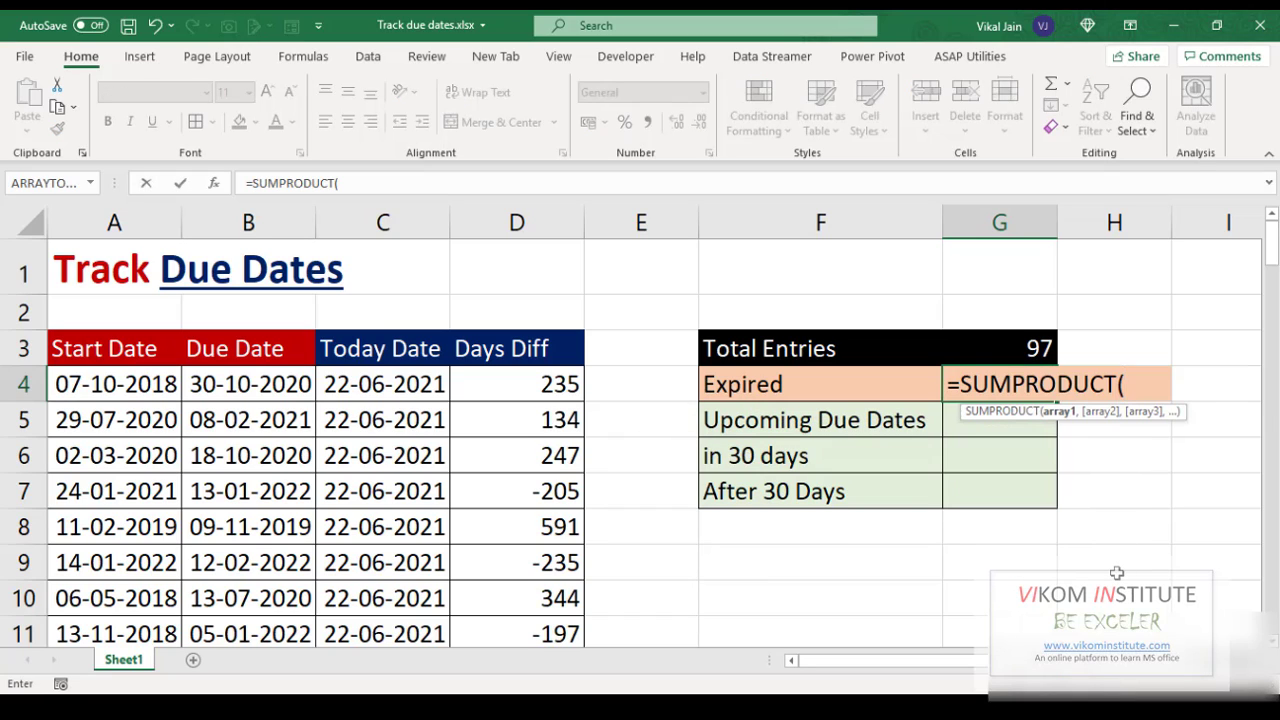
{"action": "left_click", "coordinate": [538, 384]}
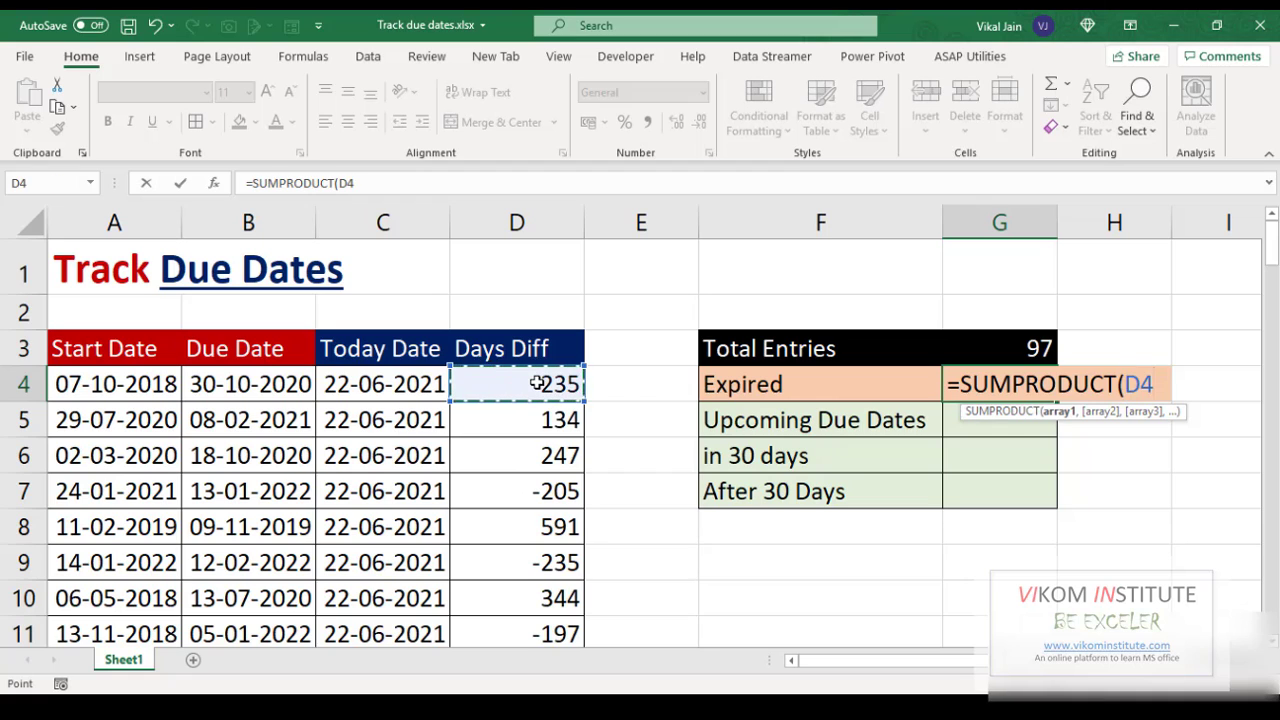
{"action": "key", "text": "ctrl+shift+Down"}
{"action": "key", "text": "F4"}
{"action": "key", "text": "ctrl+BackSpace"}
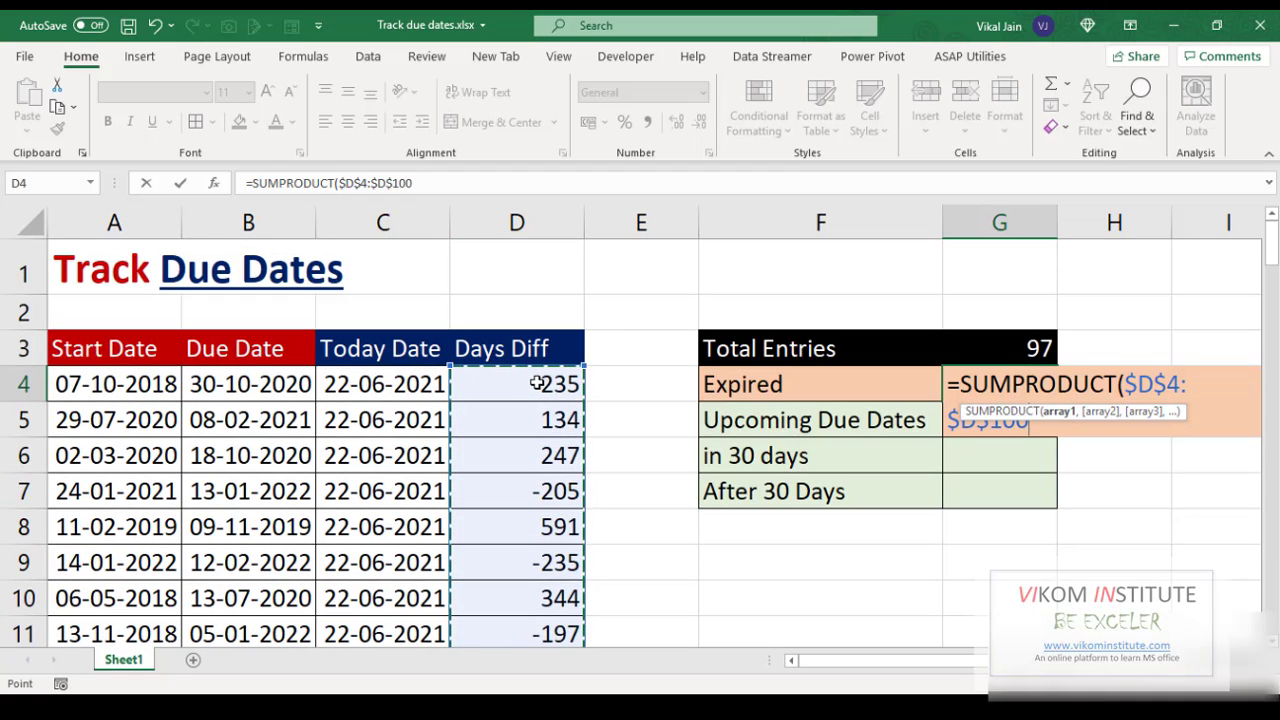
{"action": "type", "text": ">0"}
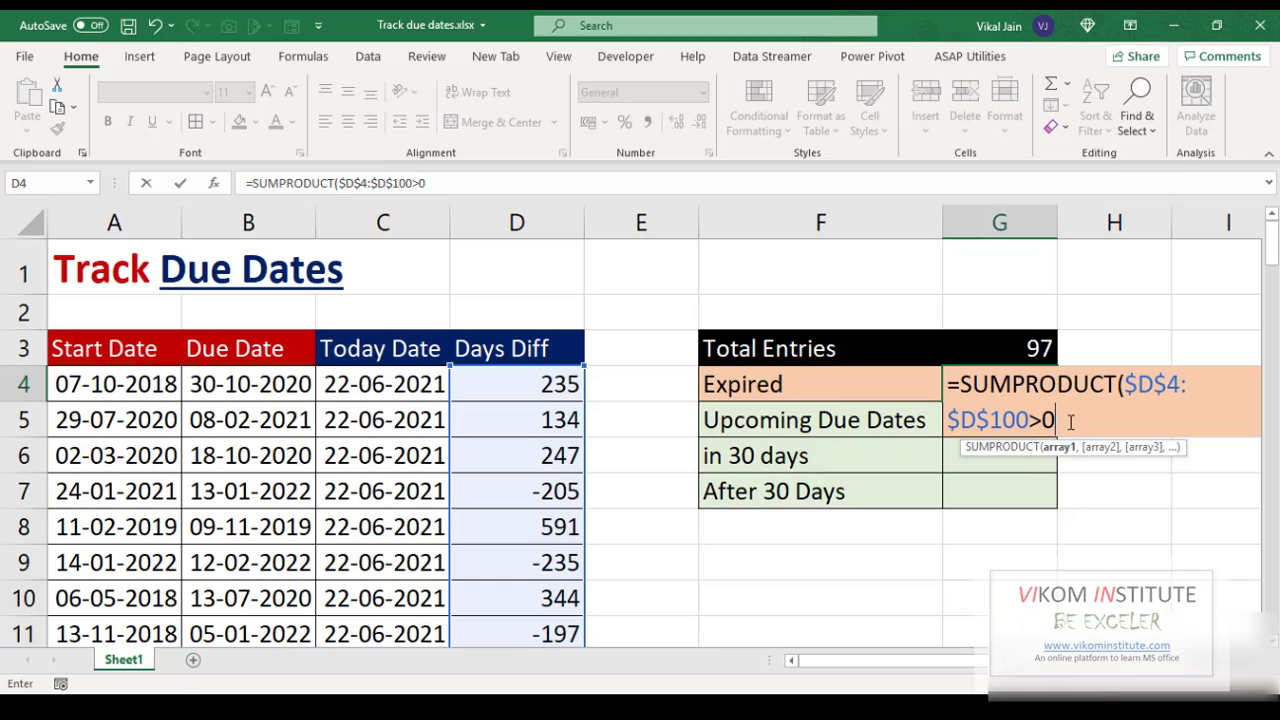
- Evaluate the $D$4:$D$100>0 comparison inside the formula to inspect its array, and restore the expression
{"action": "left_click_drag", "start_coordinate": [1086, 400], "coordinate": [1124, 384]}
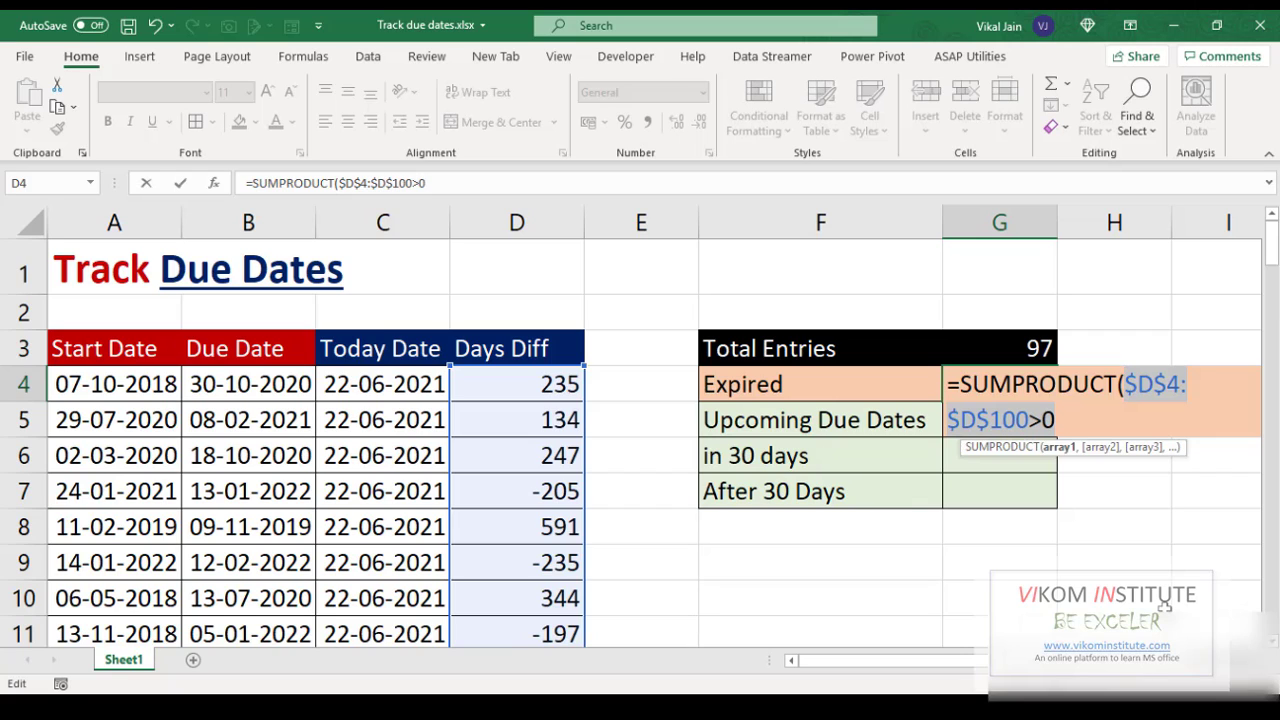
{"action": "key", "text": "F9"}
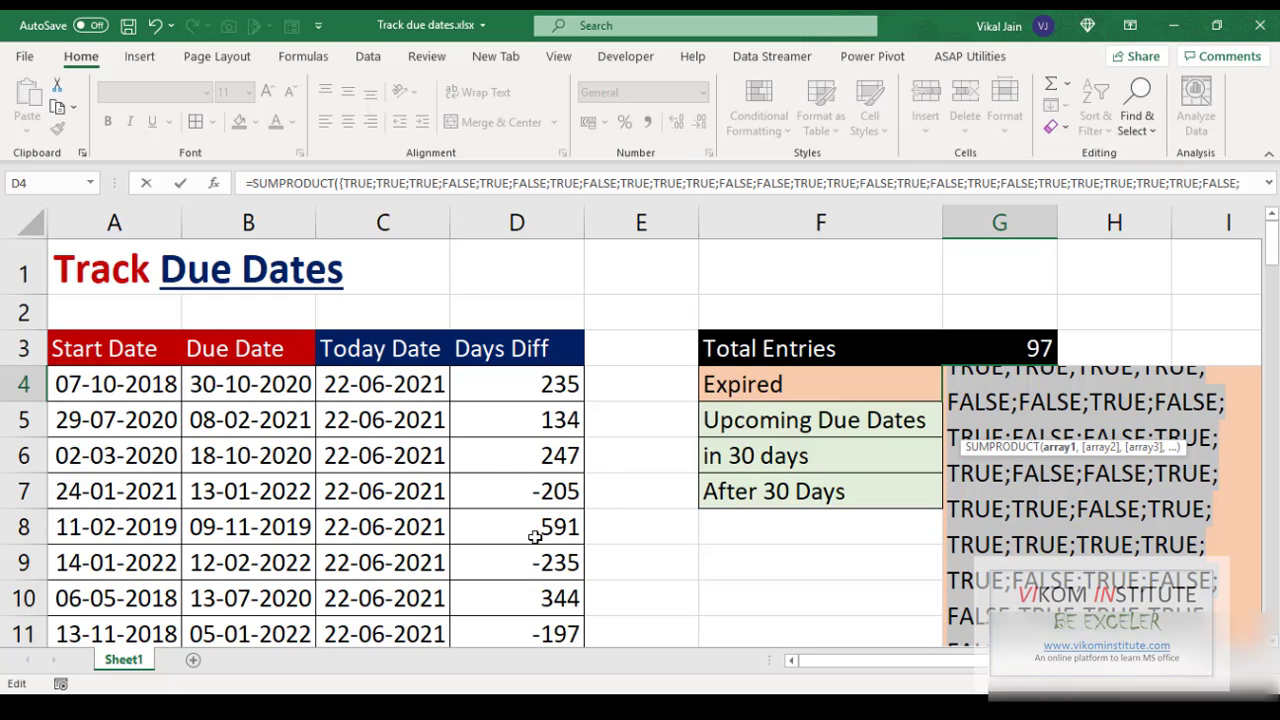
{"action": "key", "text": "ctrl+z"}
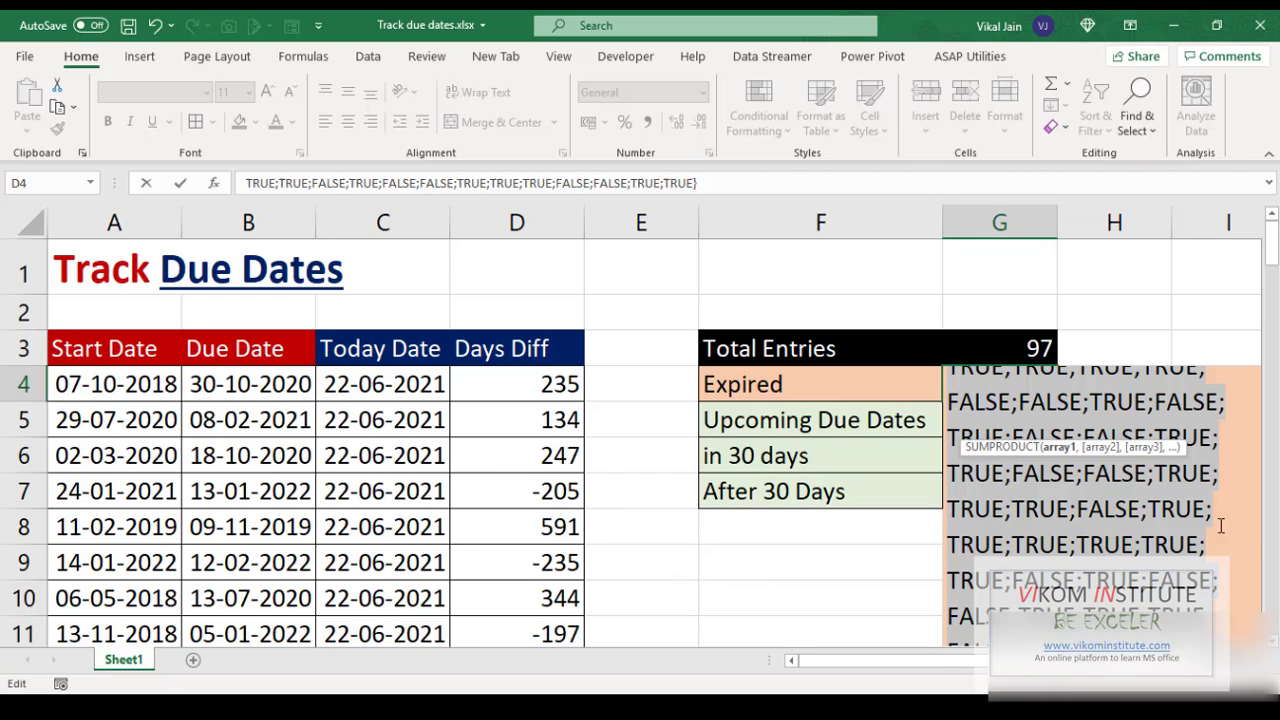
- Wrap the comparison in parentheses, multiply it by 1 and enter the formula as =SUMPRODUCT(($D$4:$D$100>0)*1)
{"action": "left_click", "coordinate": [1101, 419]}
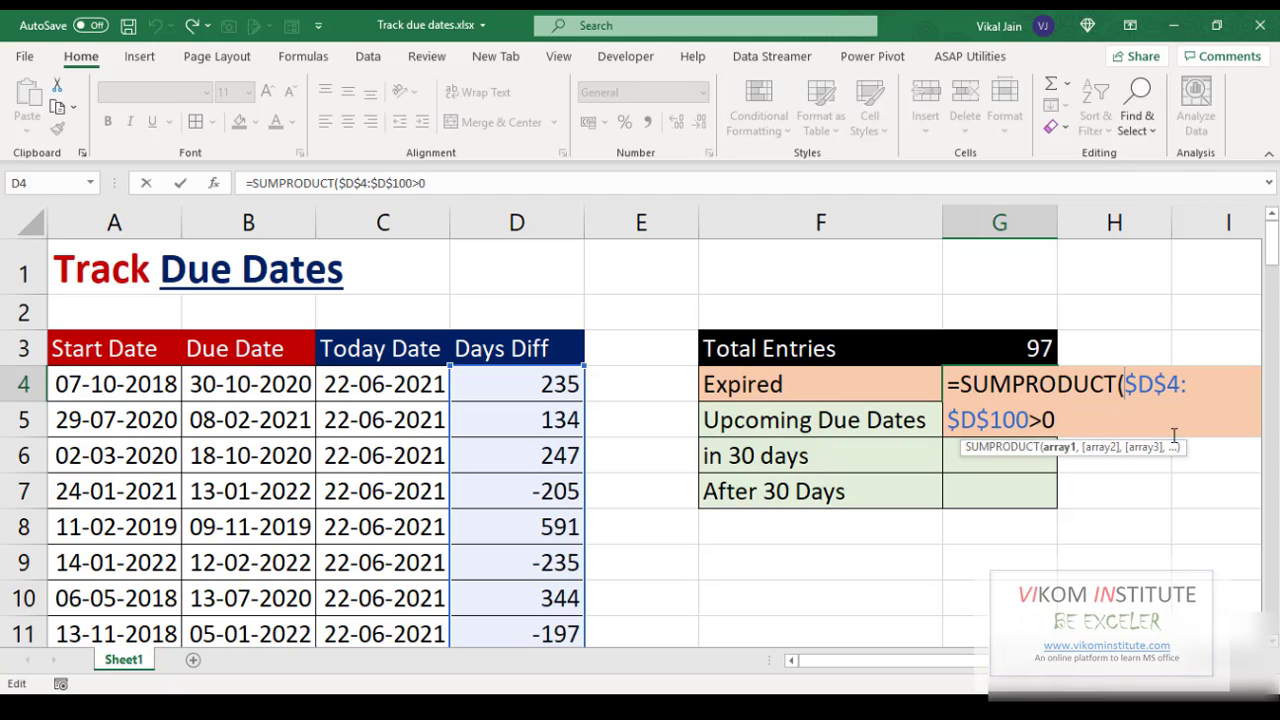
{"action": "type", "text": "("}
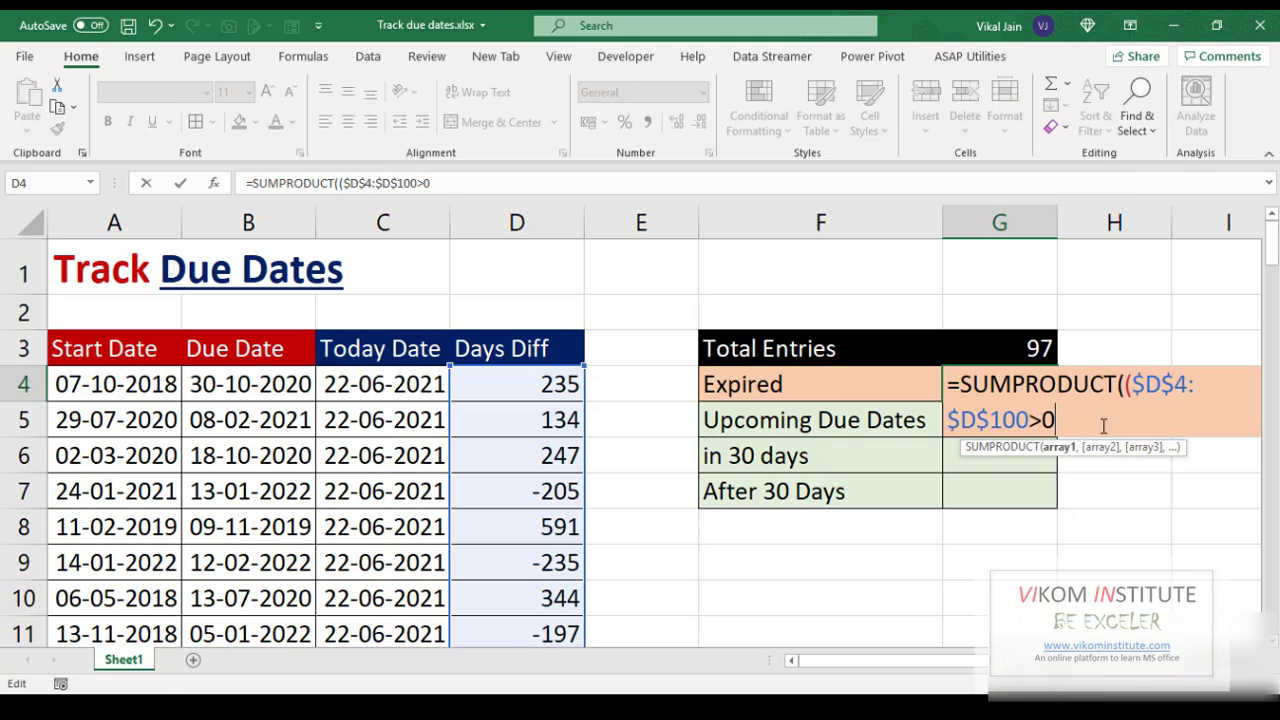
{"action": "type", "text": ")*1"}
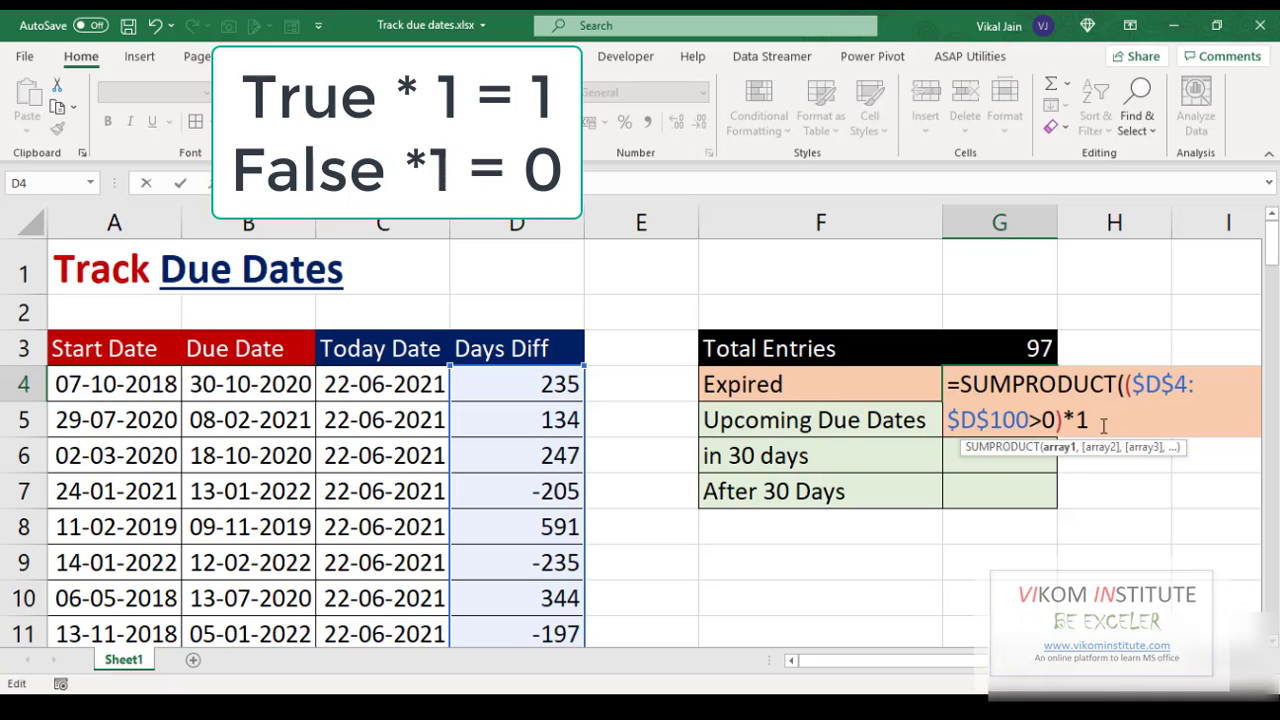
{"action": "type", "text": ")"}
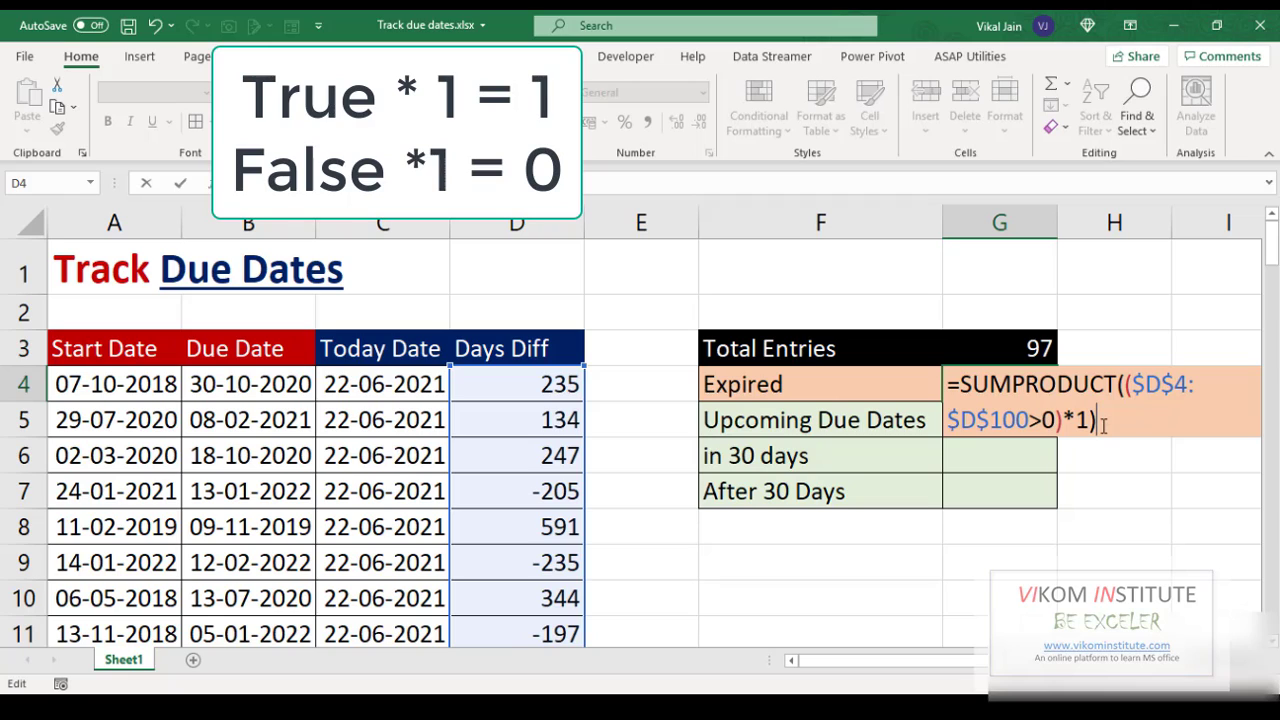
{"action": "key", "text": "Return"}
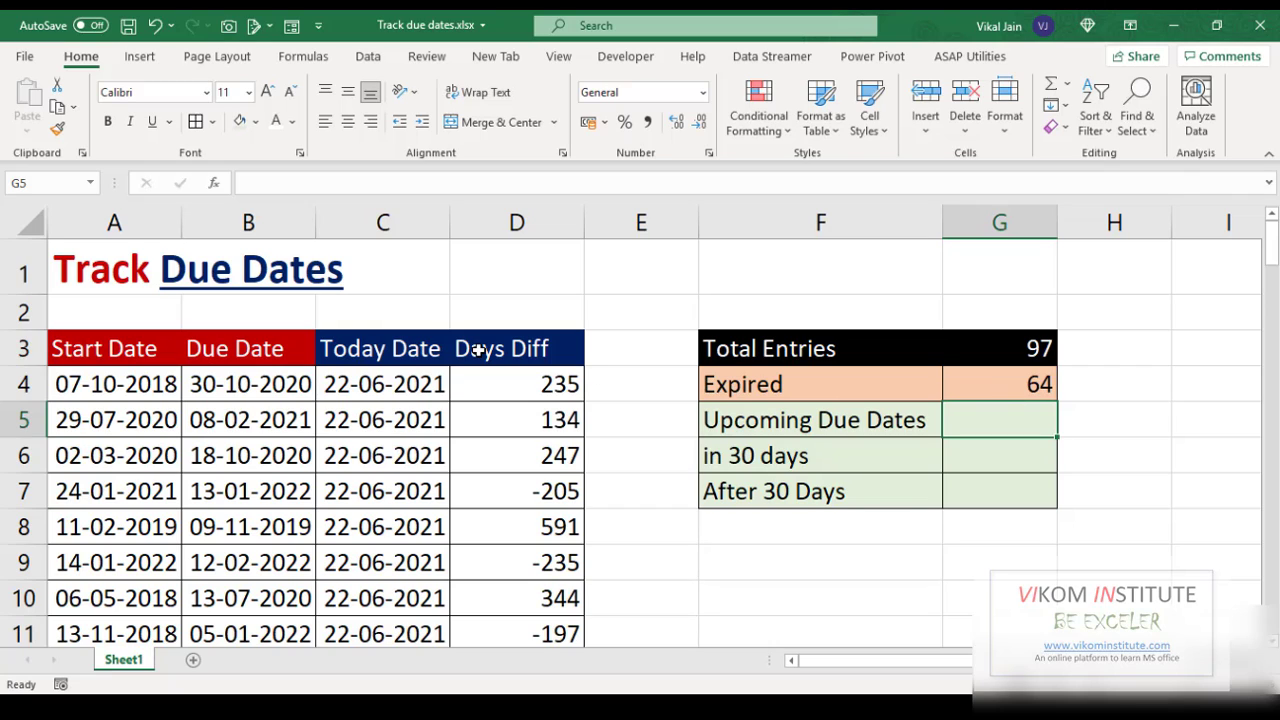
- Copy the text of the Expired formula from G4 and paste it into G6 beside "in 30 days"
{"action": "left_click", "coordinate": [1002, 389]}
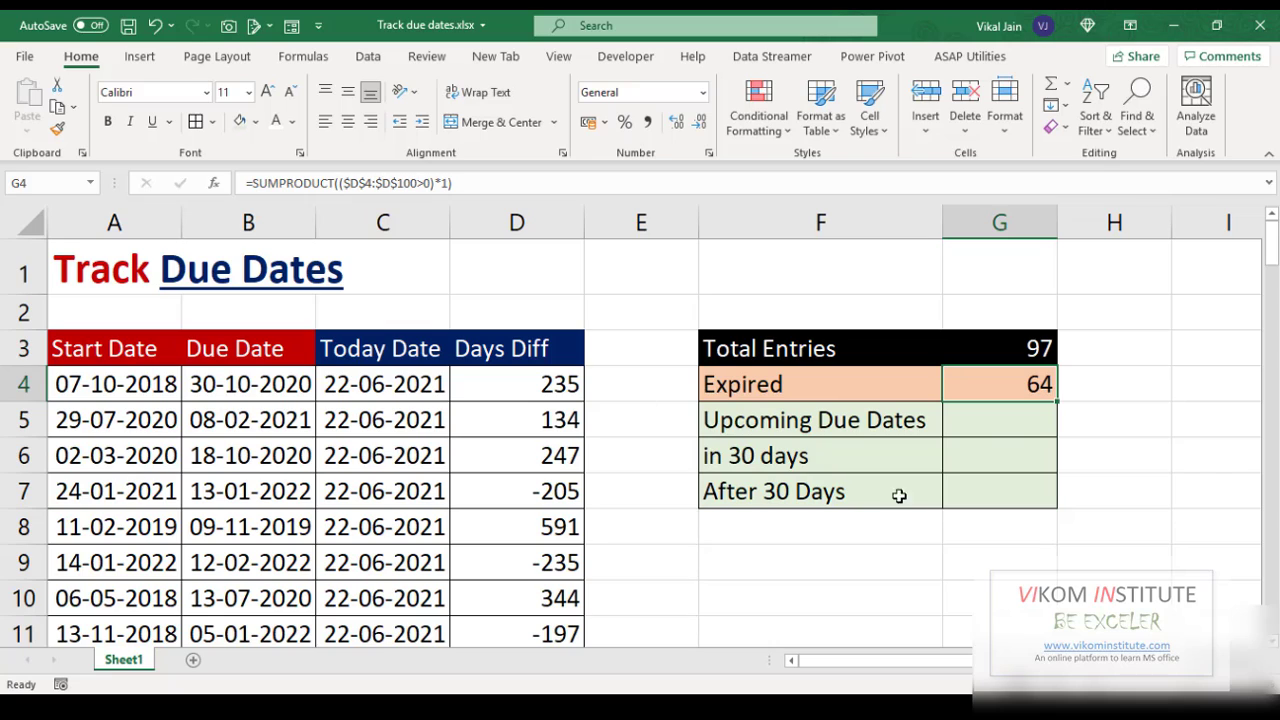
{"action": "left_click", "coordinate": [993, 455]}
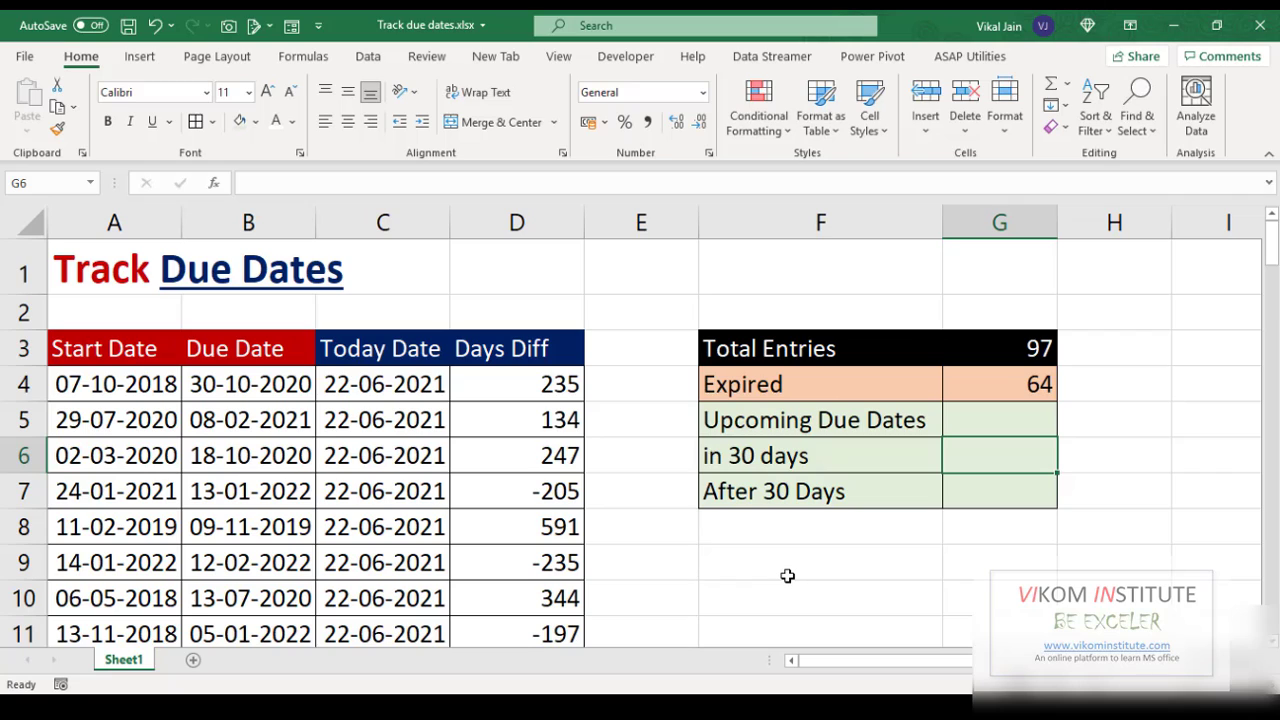
{"action": "key", "text": "Up"}
{"action": "key", "text": "Up"}
{"action": "key", "text": "F2"}
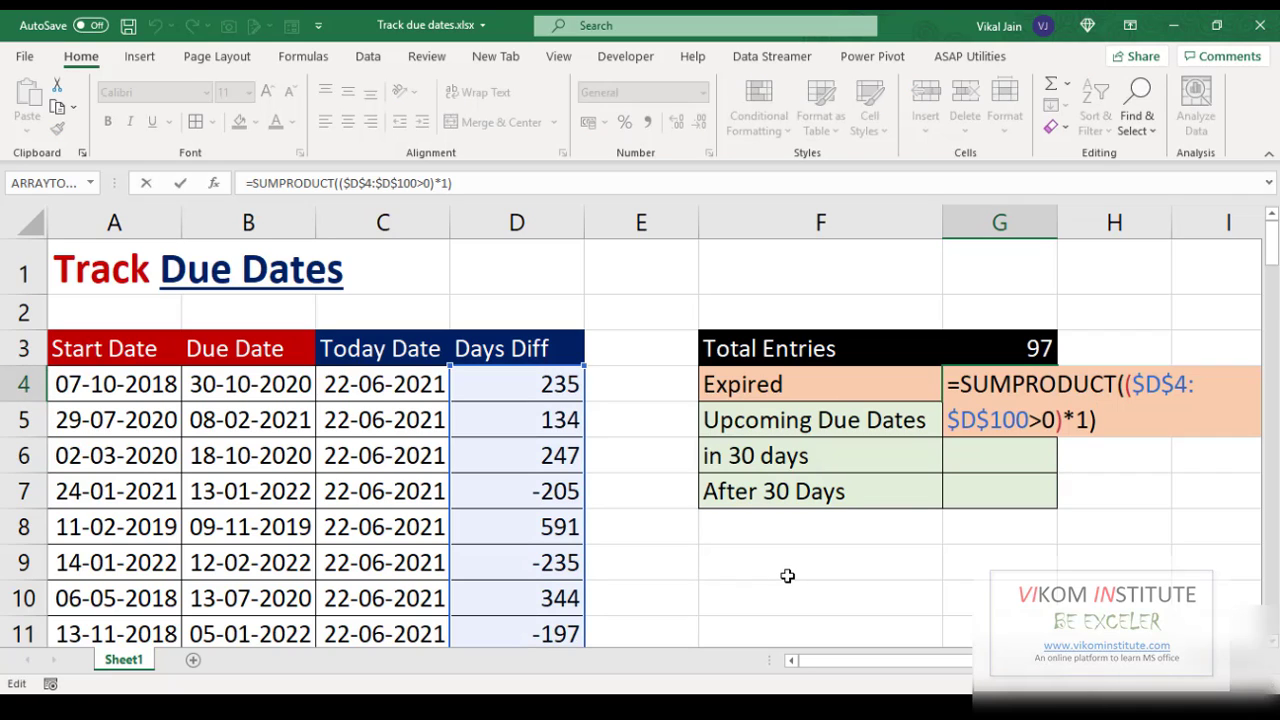
{"action": "key", "text": "ctrl+shift+Home"}
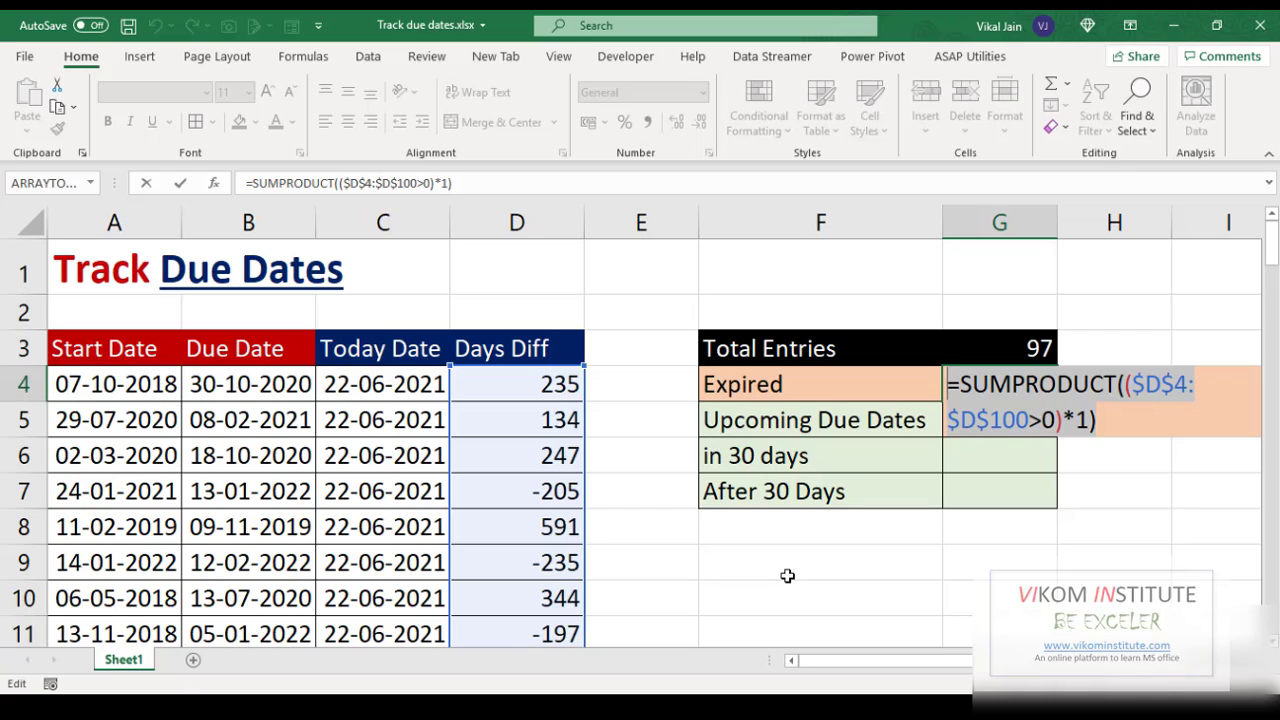
{"action": "key", "text": "ctrl+c"}
{"action": "key", "text": "ctrl+Return"}
{"action": "key", "text": "Down"}
{"action": "key", "text": "Down"}
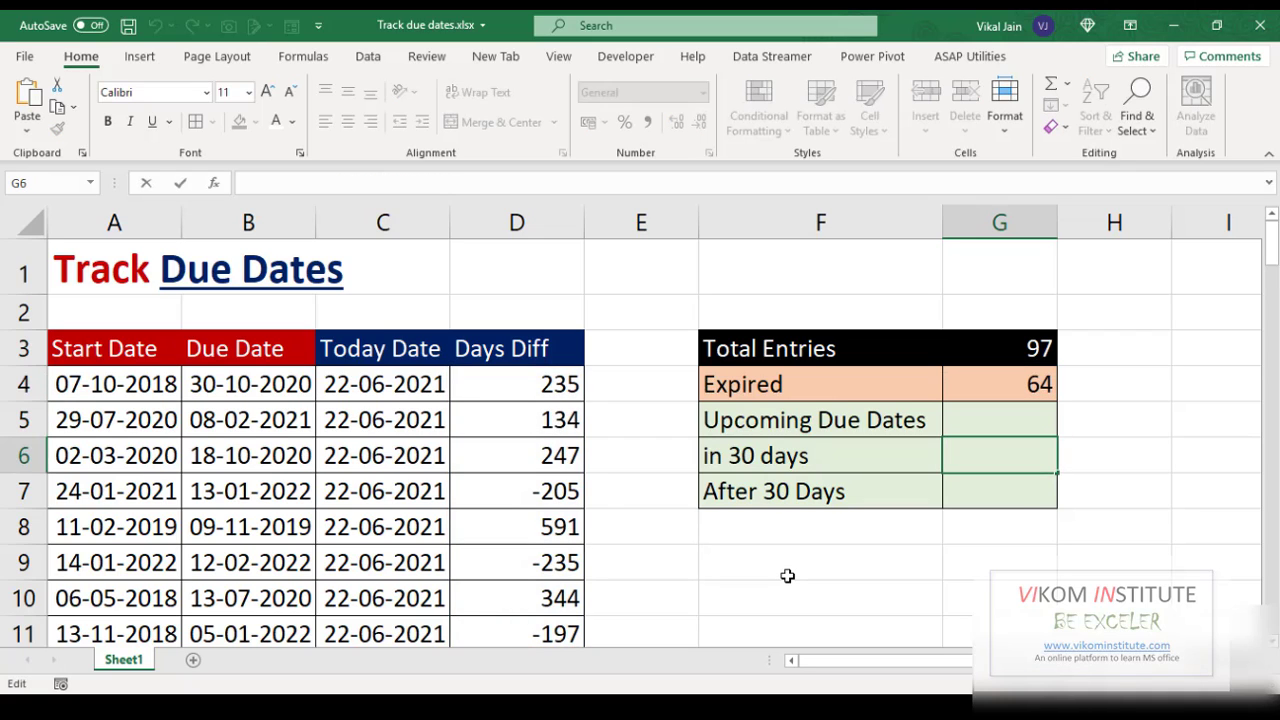
{"action": "key", "text": "F2"}
{"action": "key", "text": "ctrl+v"}
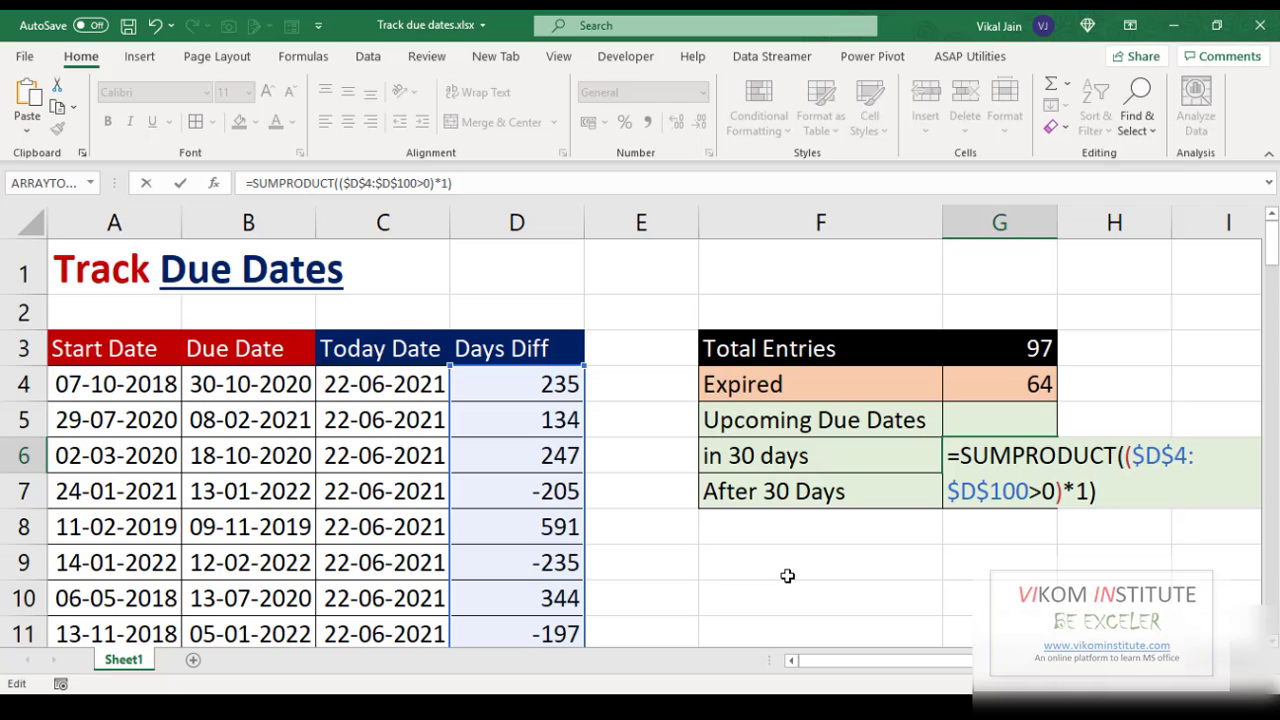
- Change the comparison in the G6 formula to less than, so that the condition reads $D$4:$D$100<0
{"action": "key", "text": "Left"}
{"action": "key", "text": "Left"}
{"action": "key", "text": "Left"}
{"action": "key", "text": "Left"}
{"action": "key", "text": "Left"}
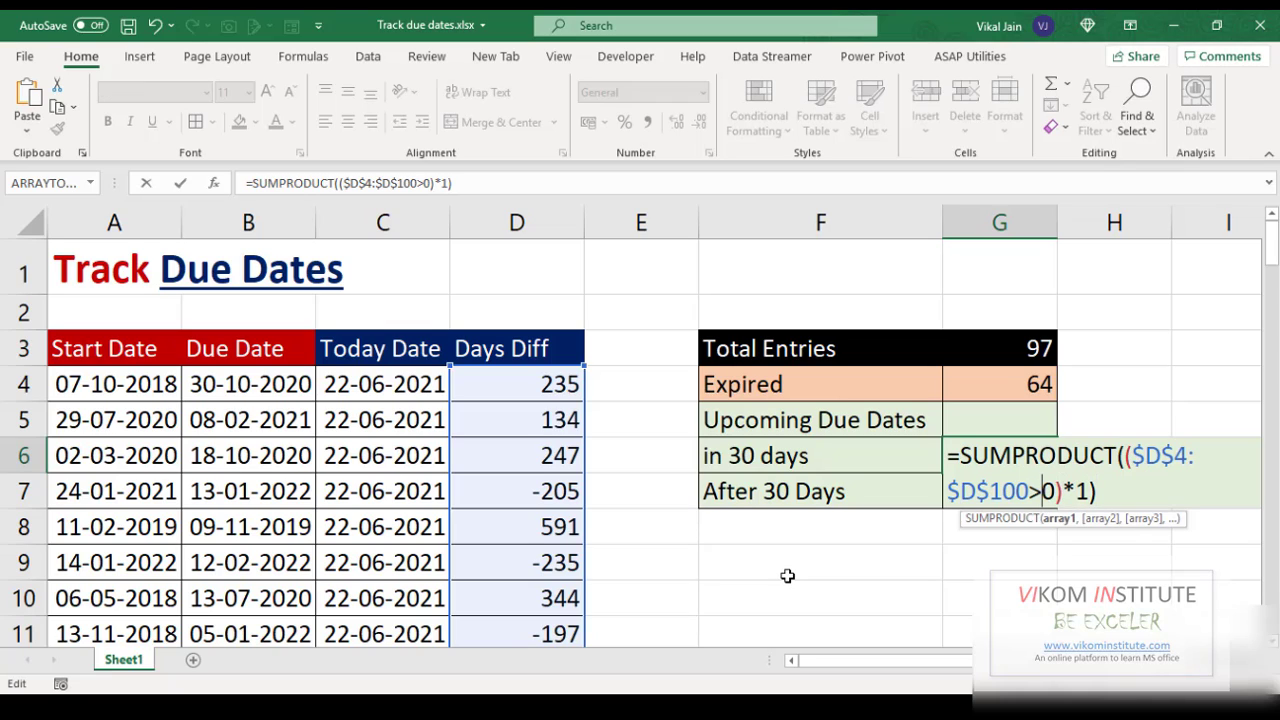
{"action": "key", "text": "shift+Left"}
{"action": "type", "text": "<"}
- Duplicate the ($D$4:$D$100<0)*1 expression as a second, comma-separated SUMPRODUCT array in the G6 formula
{"action": "key", "text": "Right"}
{"action": "key", "text": "Right"}
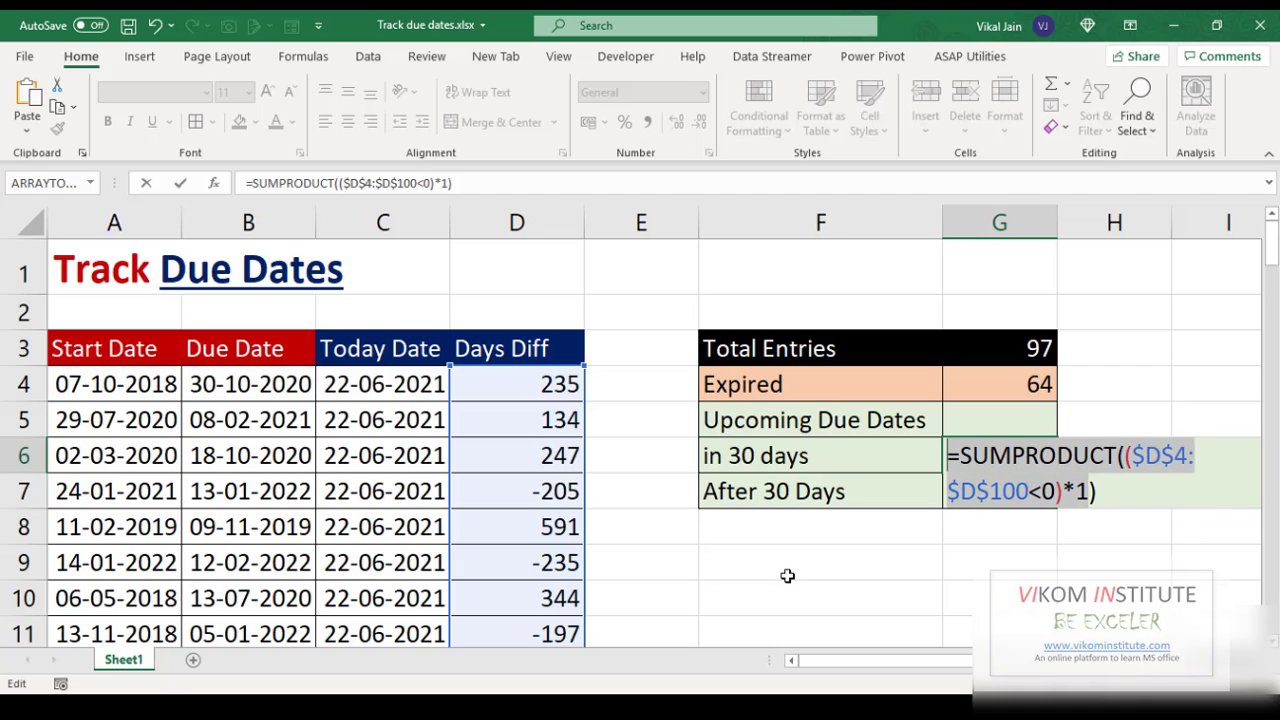
{"action": "key", "text": "shift+Home"}
{"action": "key", "text": "shift+Right"}
{"action": "key", "text": "shift+Right"}
{"action": "key", "text": "shift+Right"}
{"action": "key", "text": "shift+Right"}
{"action": "key", "text": "shift+Right"}
{"action": "key", "text": "shift+Right"}
{"action": "key", "text": "shift+Right"}
{"action": "key", "text": "shift+Right"}
{"action": "key", "text": "shift+Right"}
{"action": "key", "text": "shift+Right"}
{"action": "key", "text": "shift+Right"}
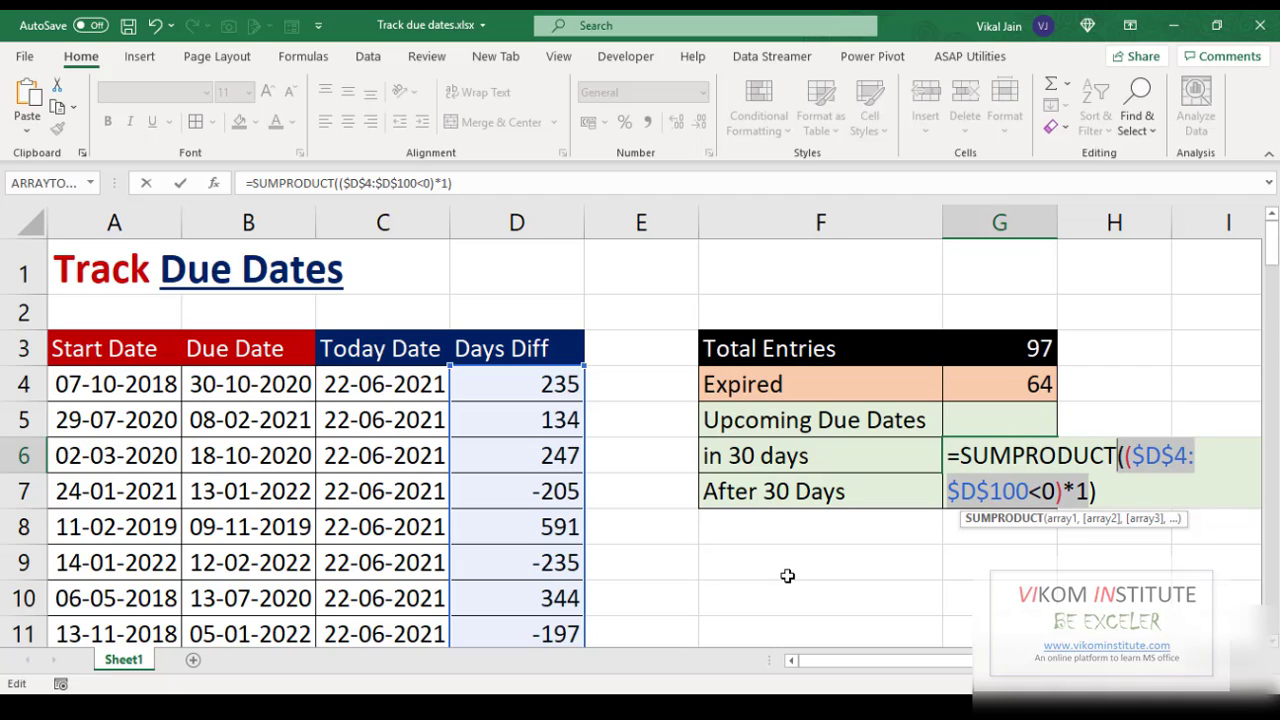
{"action": "key", "text": "Right"}
{"action": "key", "text": "Right"}
{"action": "key", "text": "Right"}
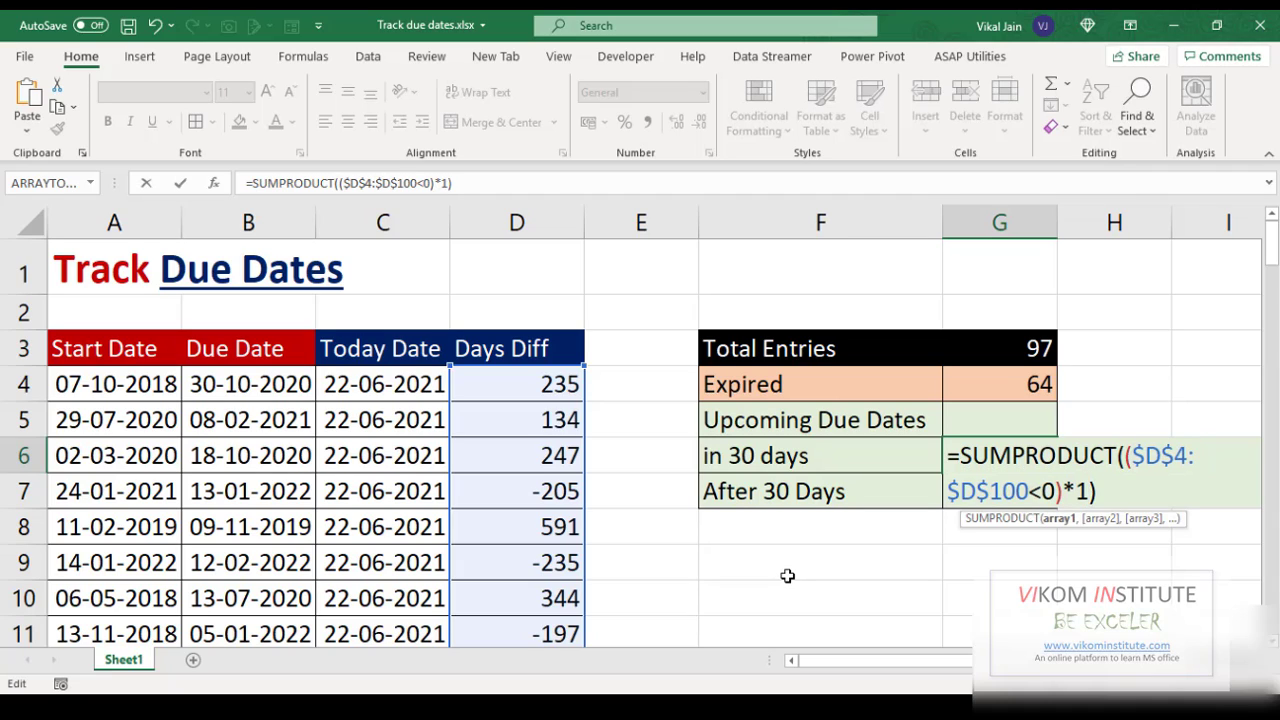
{"action": "type", "text": ","}
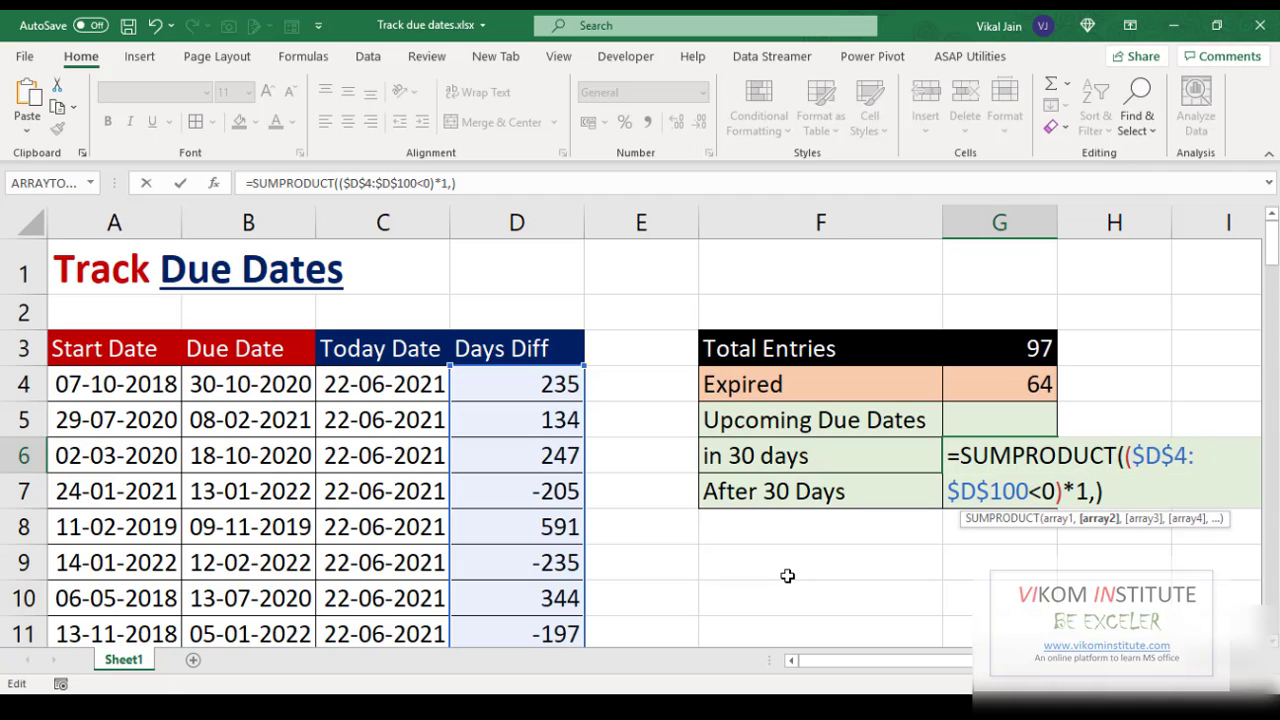
{"action": "key", "text": "ctrl+v"}
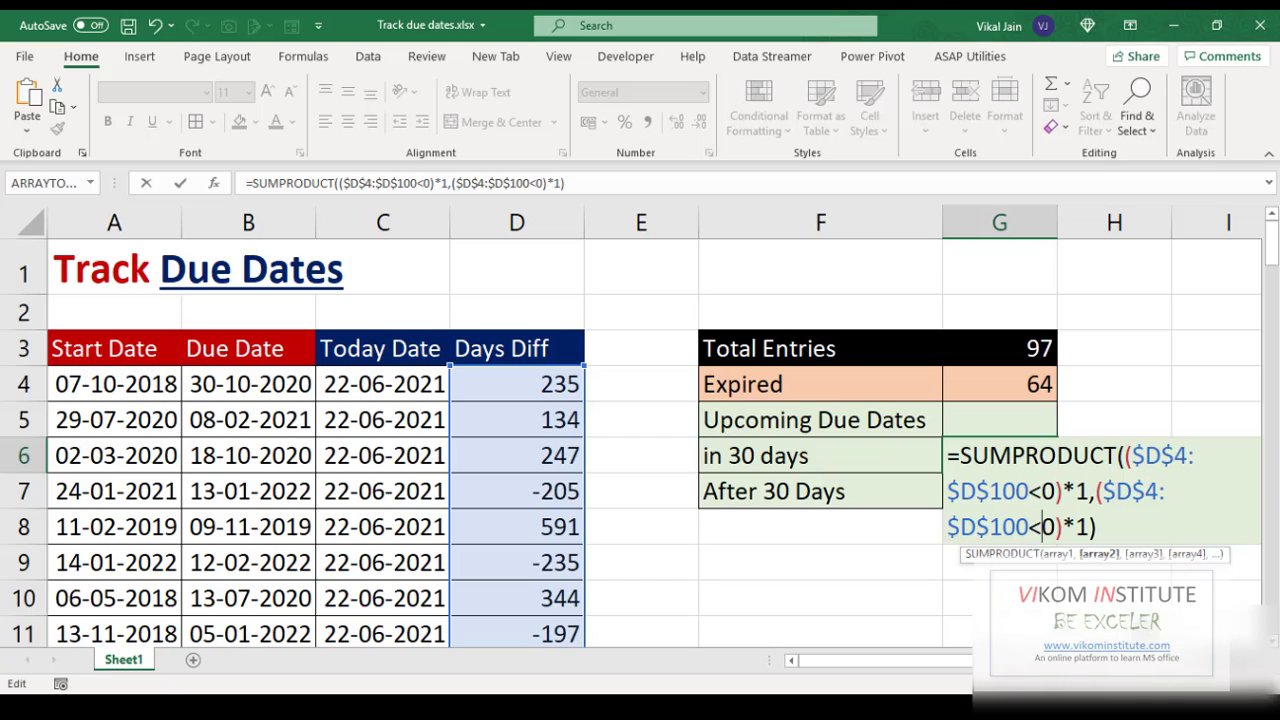
- Change the second array's condition in G6 to $D$4:$D$100>-30 and enter the formula
{"action": "key", "text": "BackSpace"}
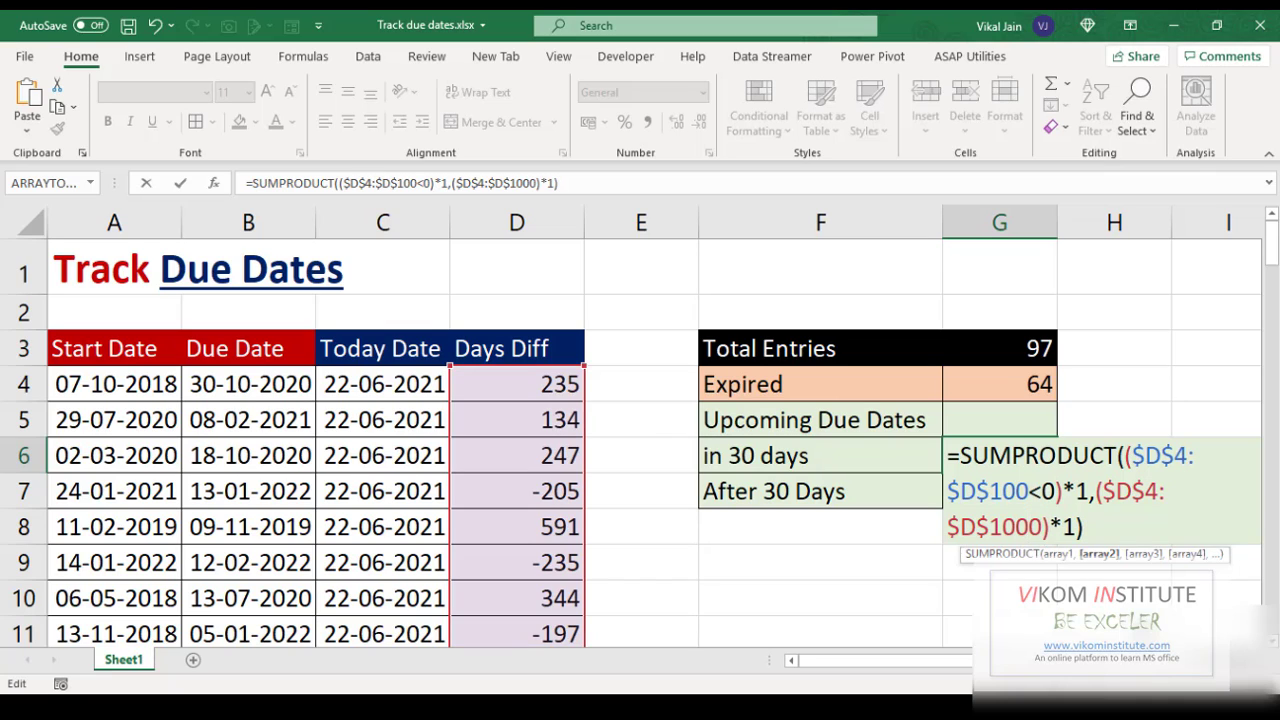
{"action": "type", "text": ">"}
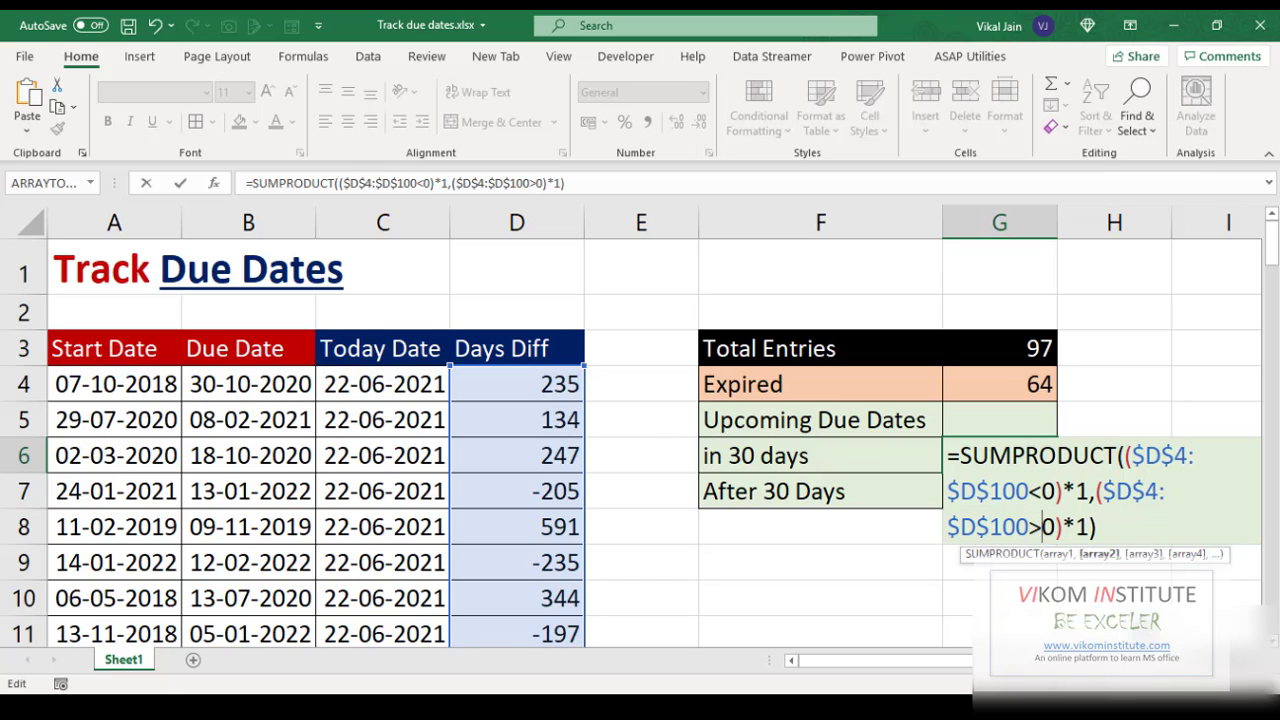
{"action": "type", "text": "-"}
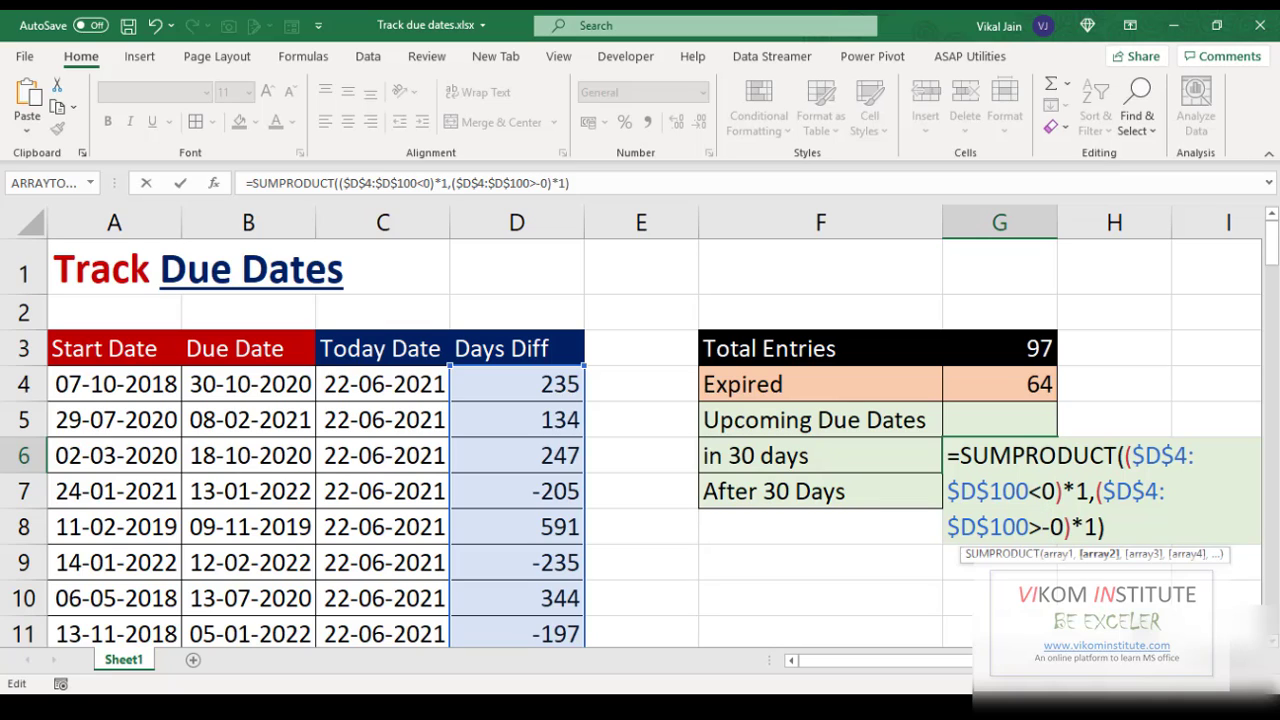
{"action": "type", "text": "30"}
{"action": "key", "text": "Delete"}
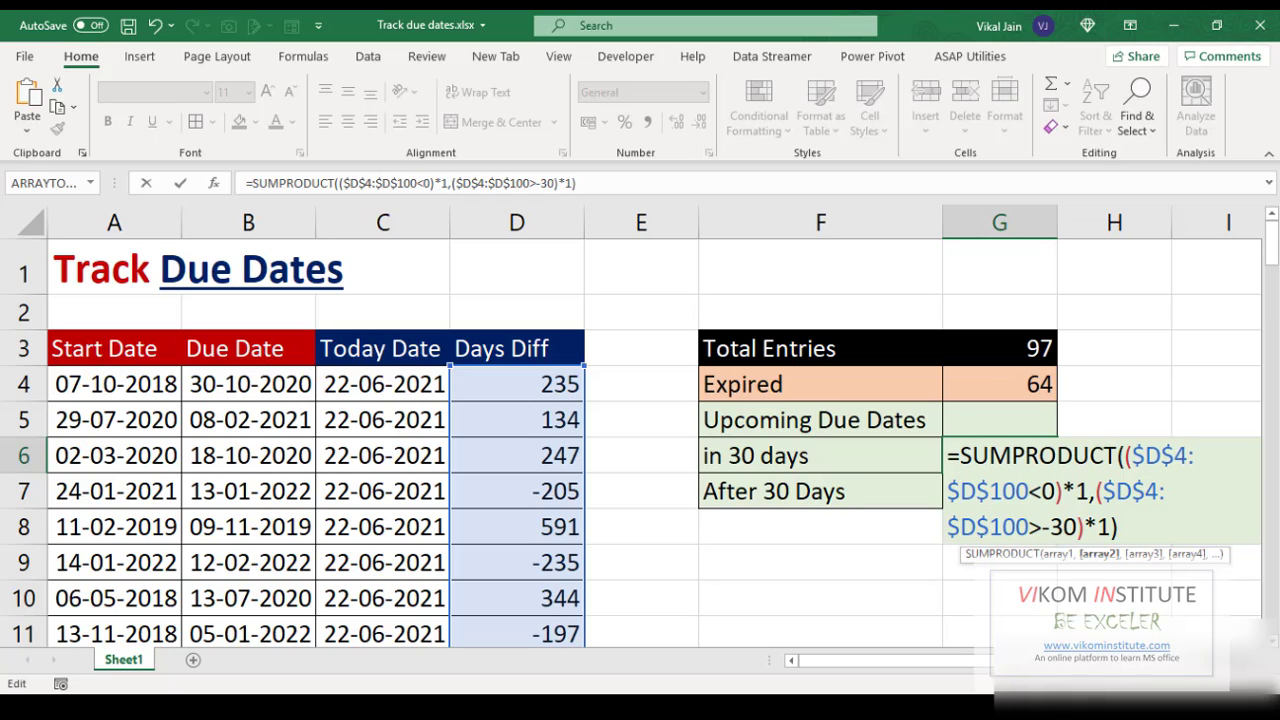
{"action": "key", "text": "Return"}
{"action": "left_click", "coordinate": [999, 455]}
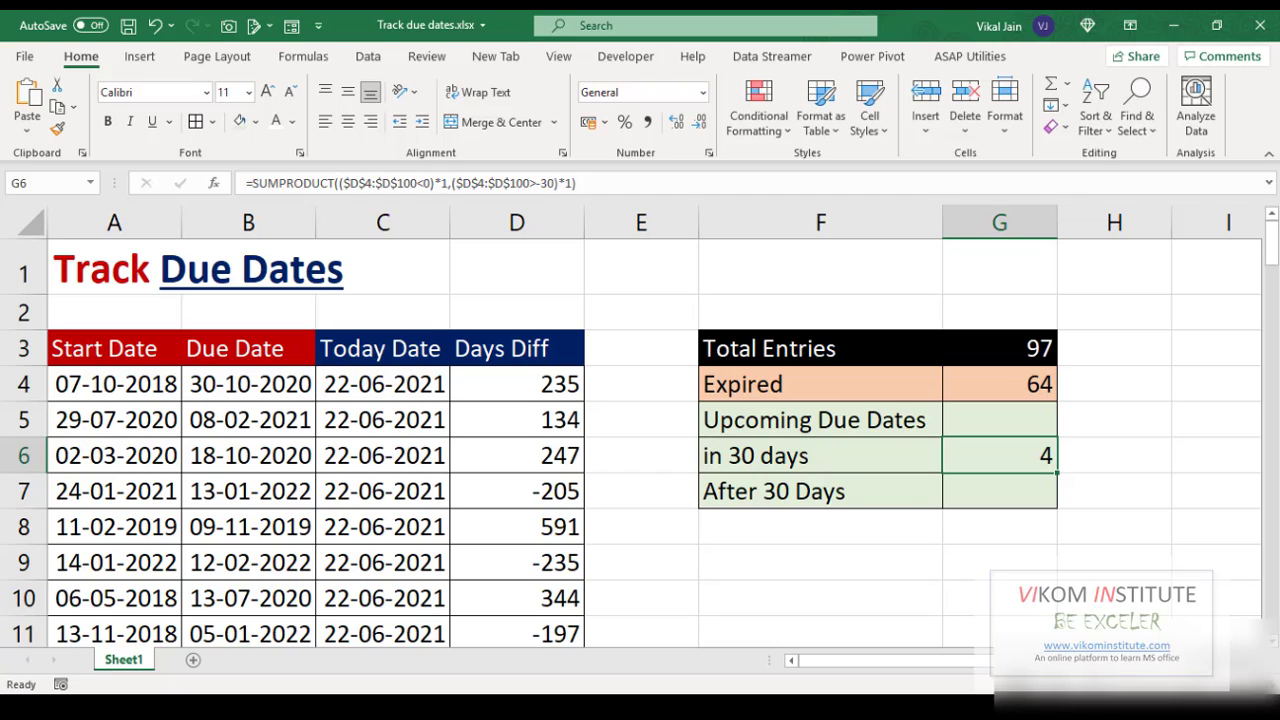
- Copy the text of the Expired formula from G4 and paste it into G7 beside "After 30 Days"
{"action": "key", "text": "Down"}
{"action": "key", "text": "Up"}
{"action": "key", "text": "Up"}
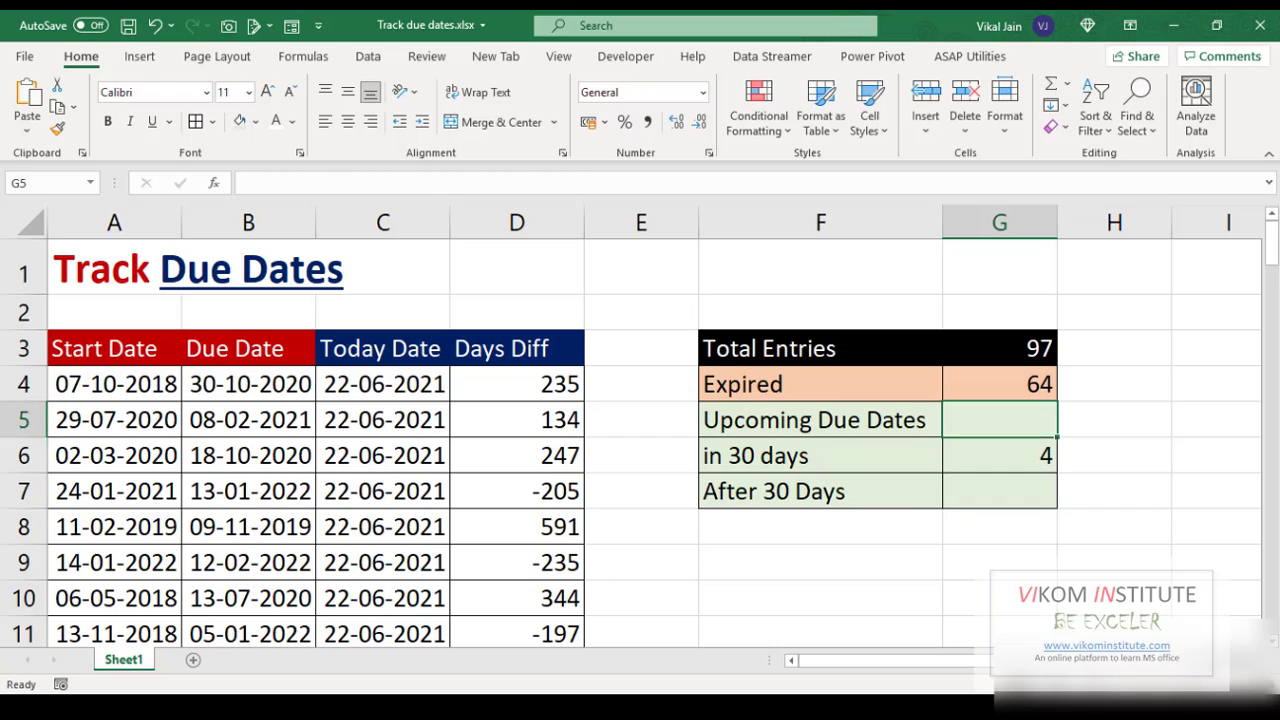
{"action": "key", "text": "Up"}
{"action": "key", "text": "F2"}
{"action": "key", "text": "ctrl+shift+Home"}
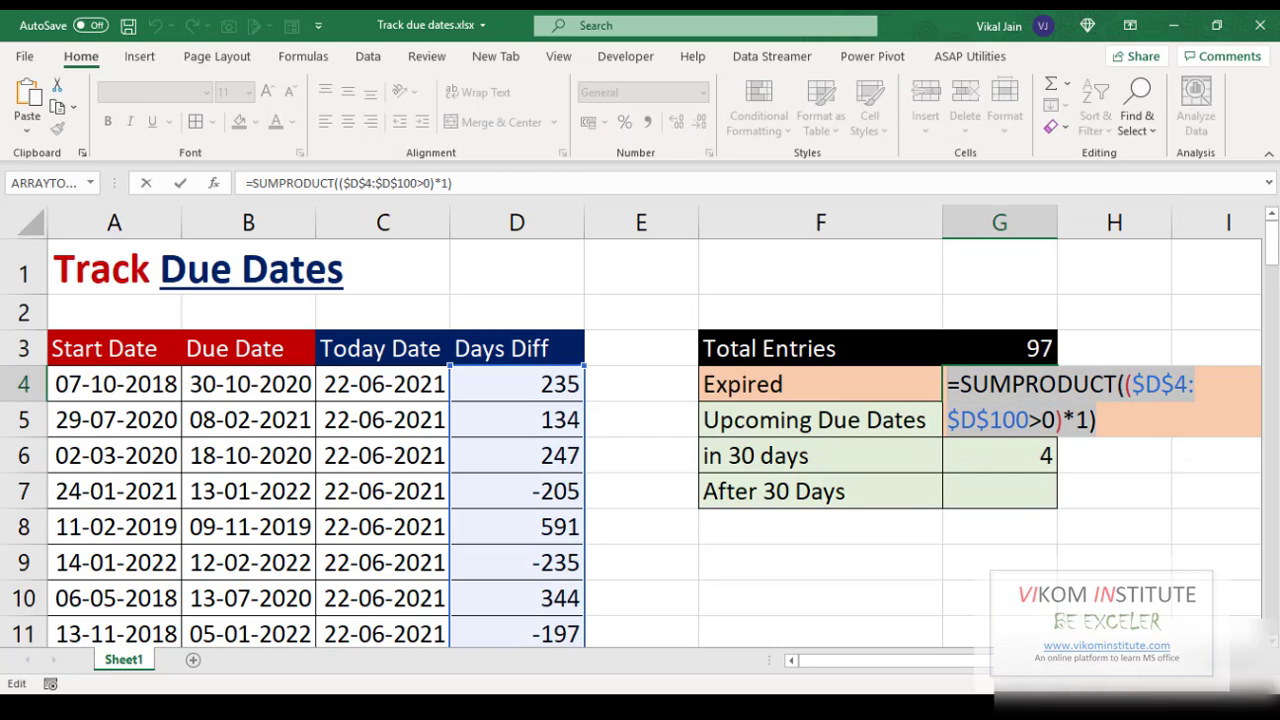
{"action": "key", "text": "ctrl+c"}
{"action": "key", "text": "Escape"}
{"action": "key", "text": "Down"}
{"action": "key", "text": "Down"}
{"action": "key", "text": "Down"}
{"action": "key", "text": "F2"}
{"action": "key", "text": "ctrl+v"}
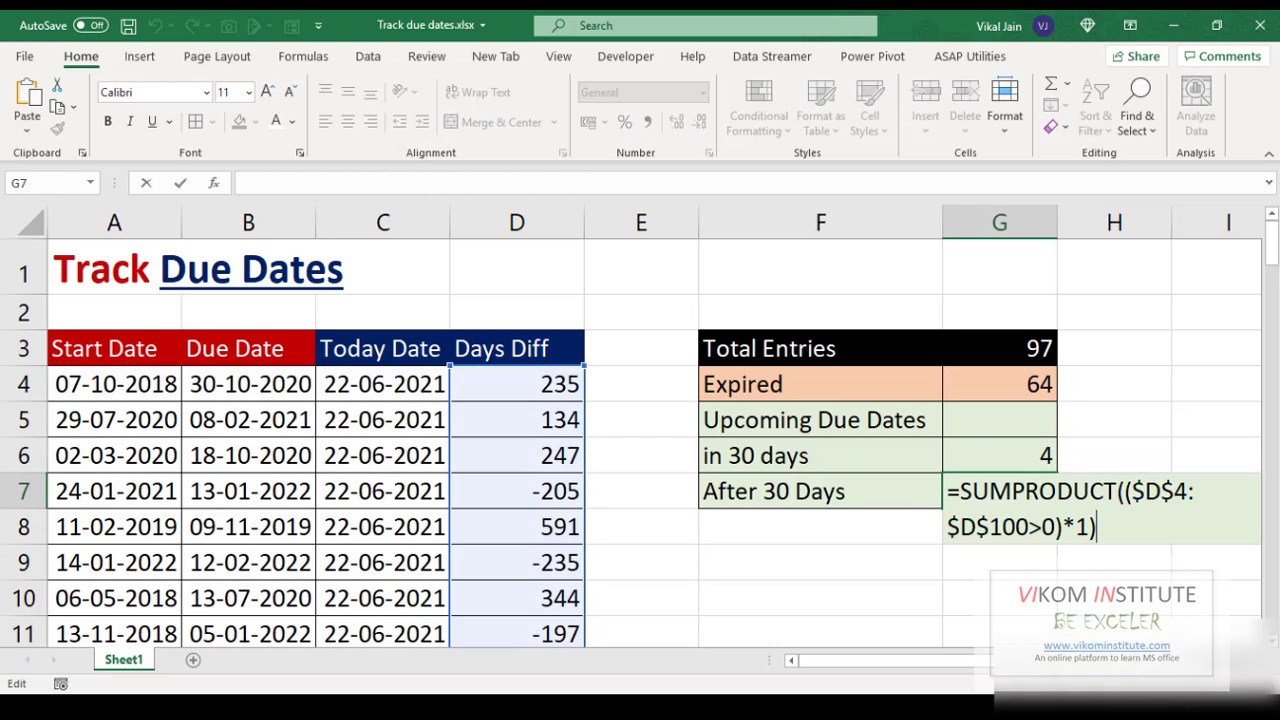
- Change the condition in the G7 formula to $D$4:$D$100<-30 and enter it
{"action": "key", "text": "Left"}
{"action": "key", "text": "Left"}
{"action": "key", "text": "Left"}
{"action": "key", "text": "Left"}
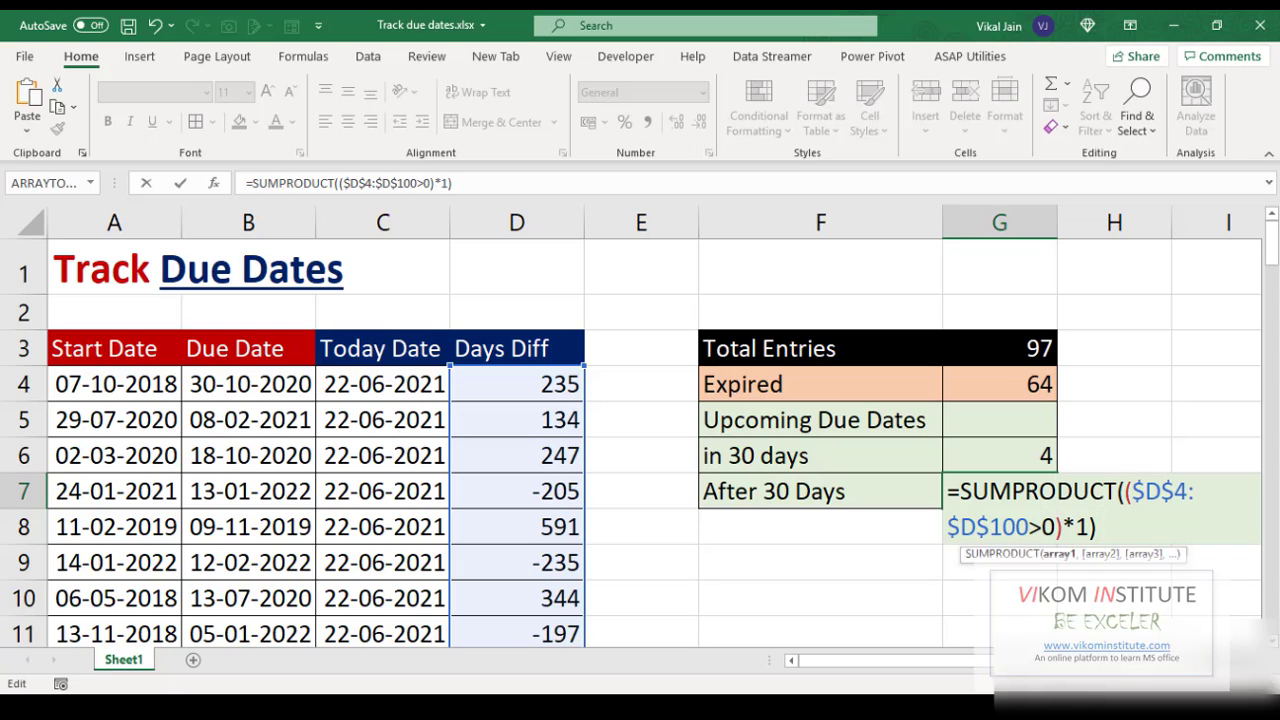
{"action": "key", "text": "Left"}
{"action": "key", "text": "Left"}
{"action": "type", "text": "<"}
{"action": "key", "text": "Delete"}
{"action": "type", "text": "-30"}
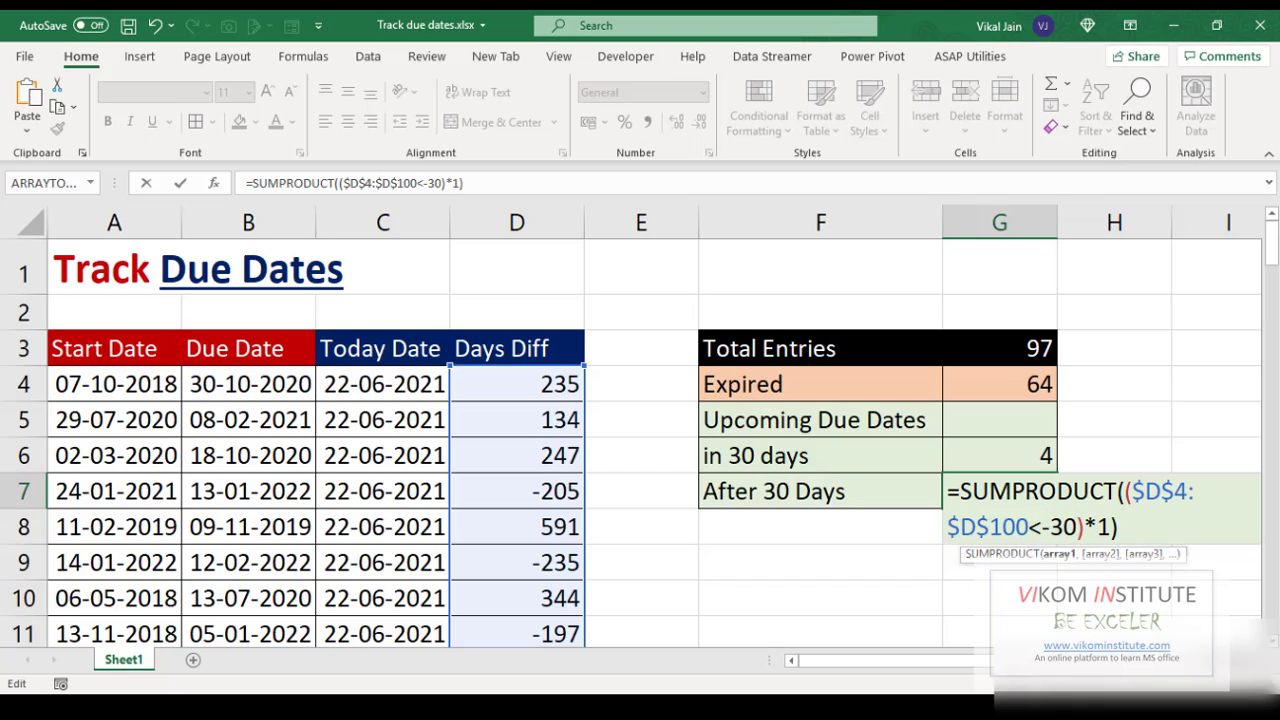
{"action": "key", "text": "ctrl+Return"}
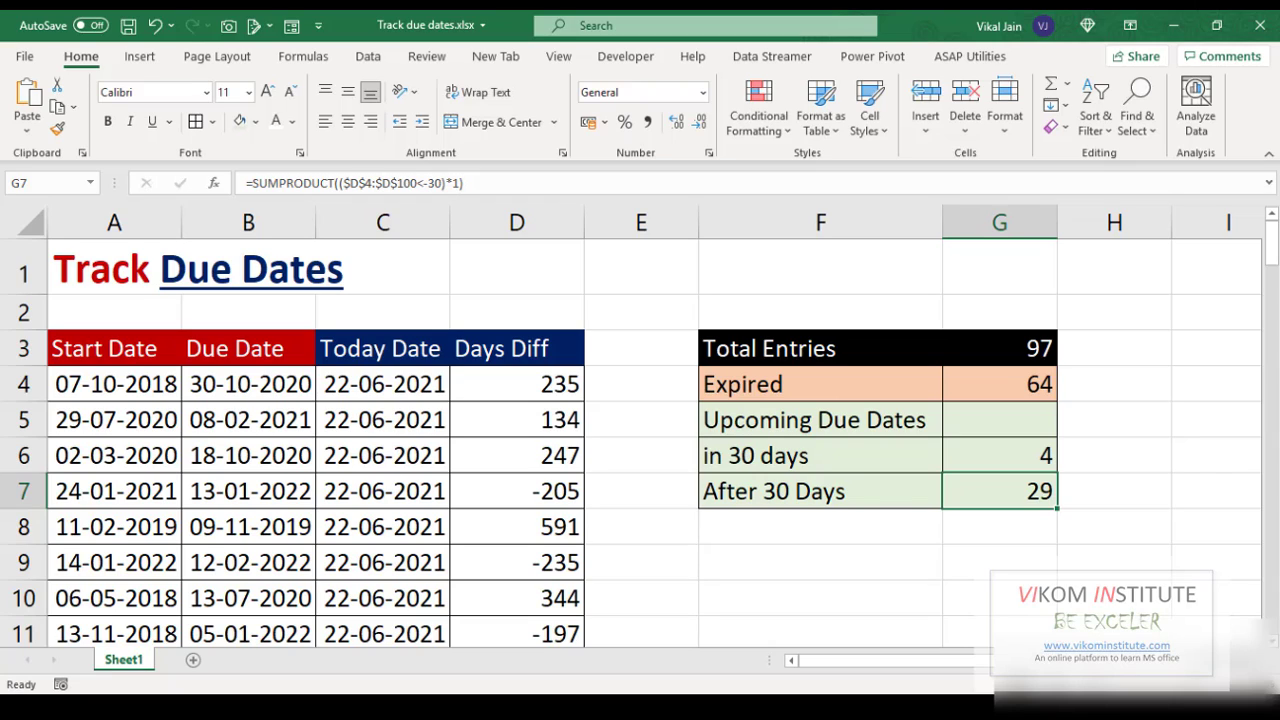
- Select G4:G7 to check the sum of the expired and upcoming counts against Total Entries
{"action": "key", "text": "shift+Up"}
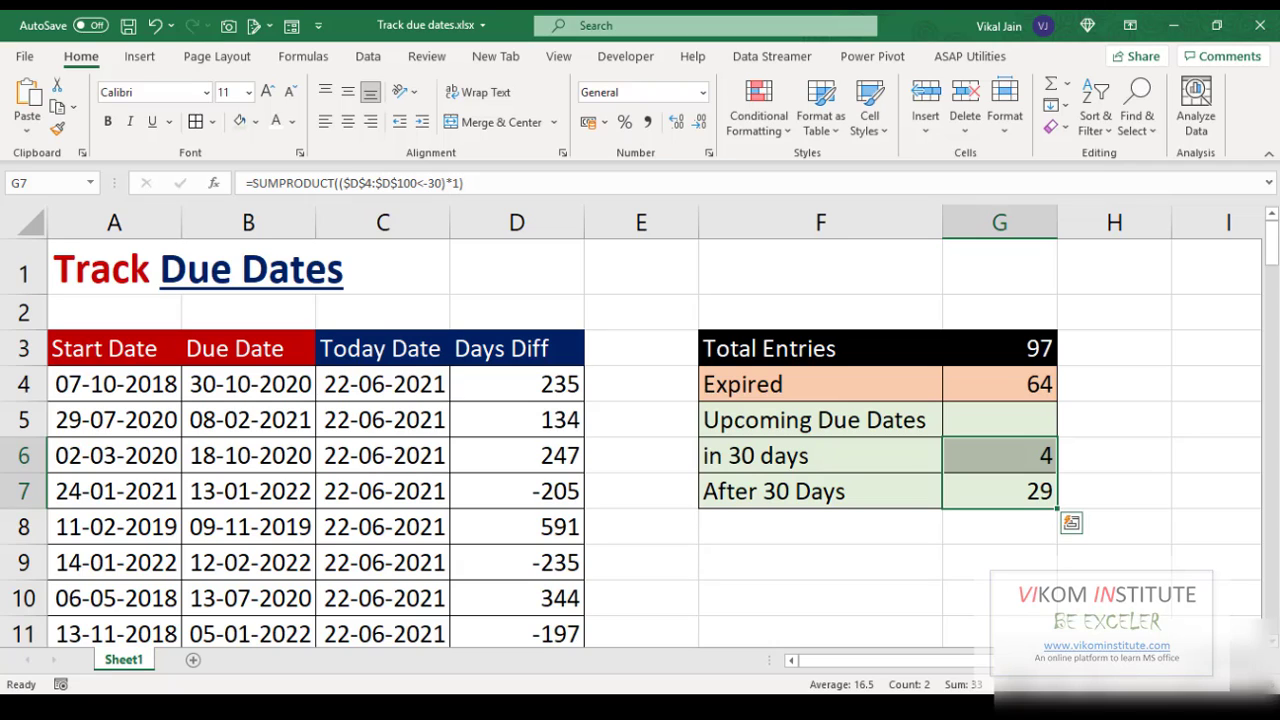
{"action": "key", "text": "shift+Up"}
{"action": "key", "text": "shift+Up"}
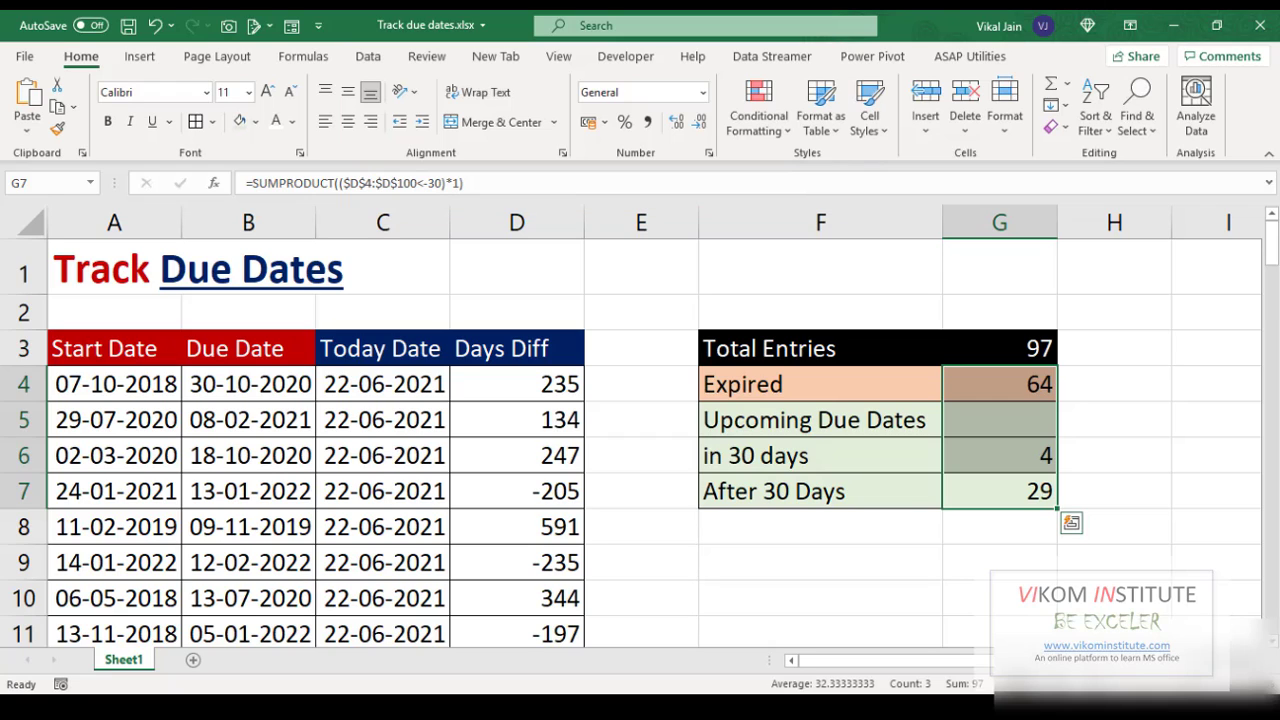
- Create a new conditional formatting rule for A4:D100 that uses a formula to determine which cells to format
{"action": "key", "text": "Left"}
{"action": "key", "text": "Left"}
{"action": "key", "text": "Left"}
{"action": "key", "text": "Left"}
{"action": "key", "text": "Left"}
{"action": "key", "text": "Left"}
{"action": "key", "text": "Up"}
{"action": "key", "text": "Up"}
{"action": "key", "text": "Up"}
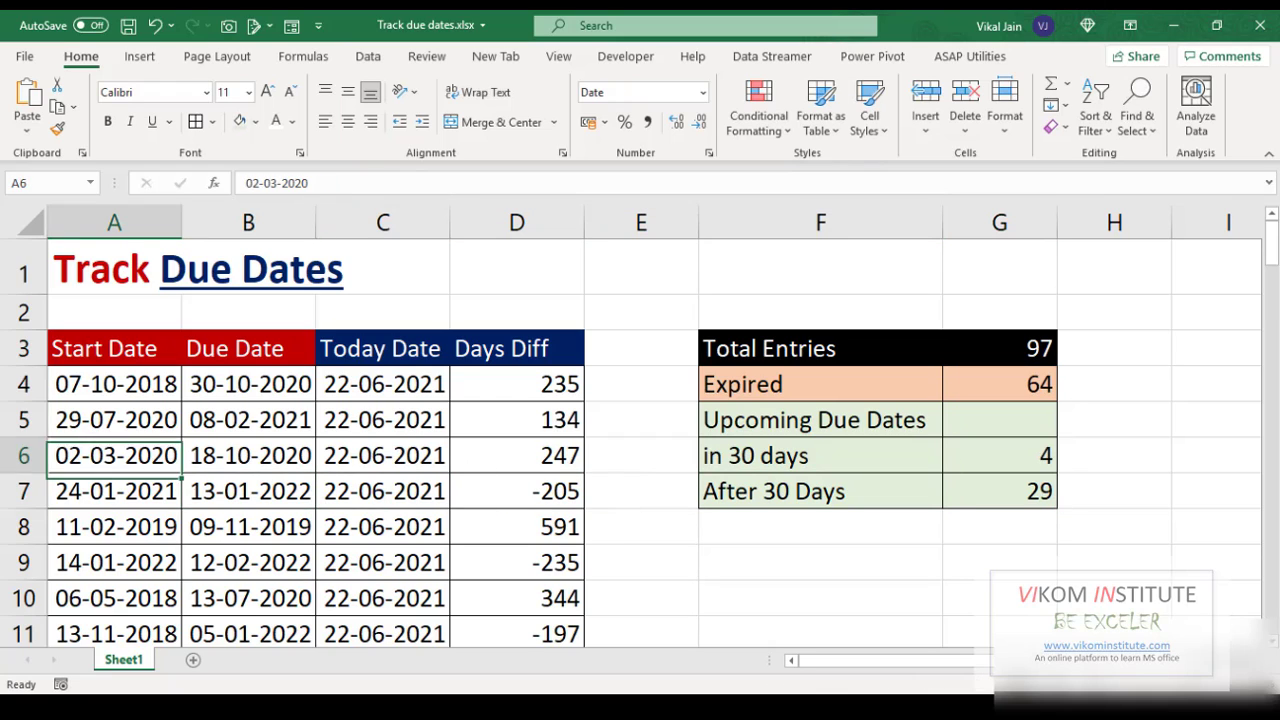
{"action": "key", "text": "ctrl+shift+Right"}
{"action": "key", "text": "ctrl+shift+Down"}
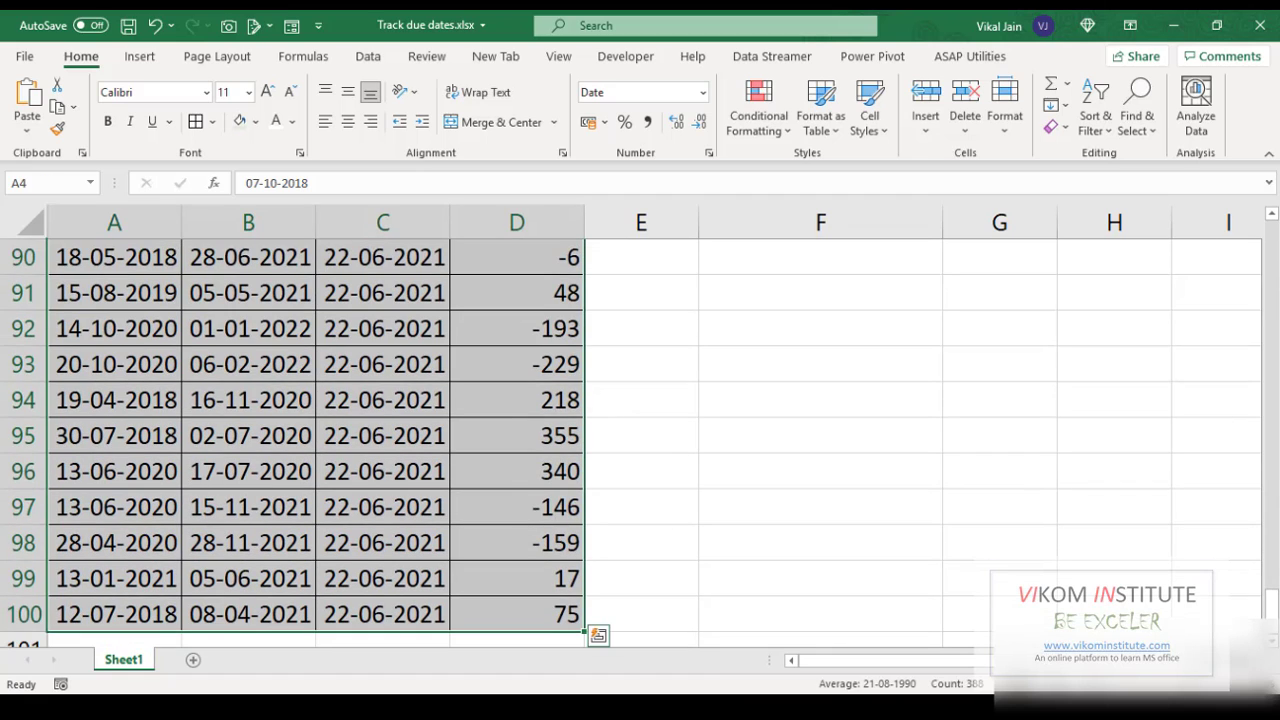
{"action": "left_click_drag", "start_coordinate": [1270, 605], "coordinate": [1273, 232]}
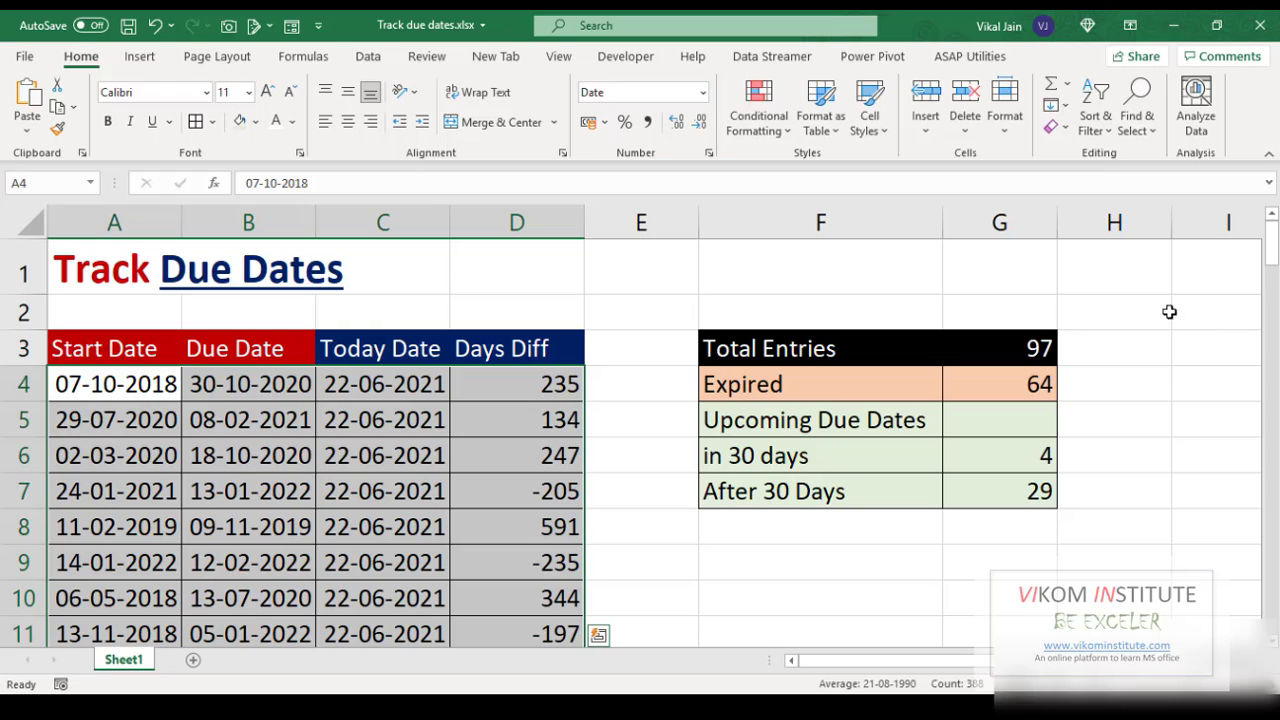
{"action": "left_click", "coordinate": [769, 141]}
{"action": "mouse_move", "coordinate": [780, 165]}
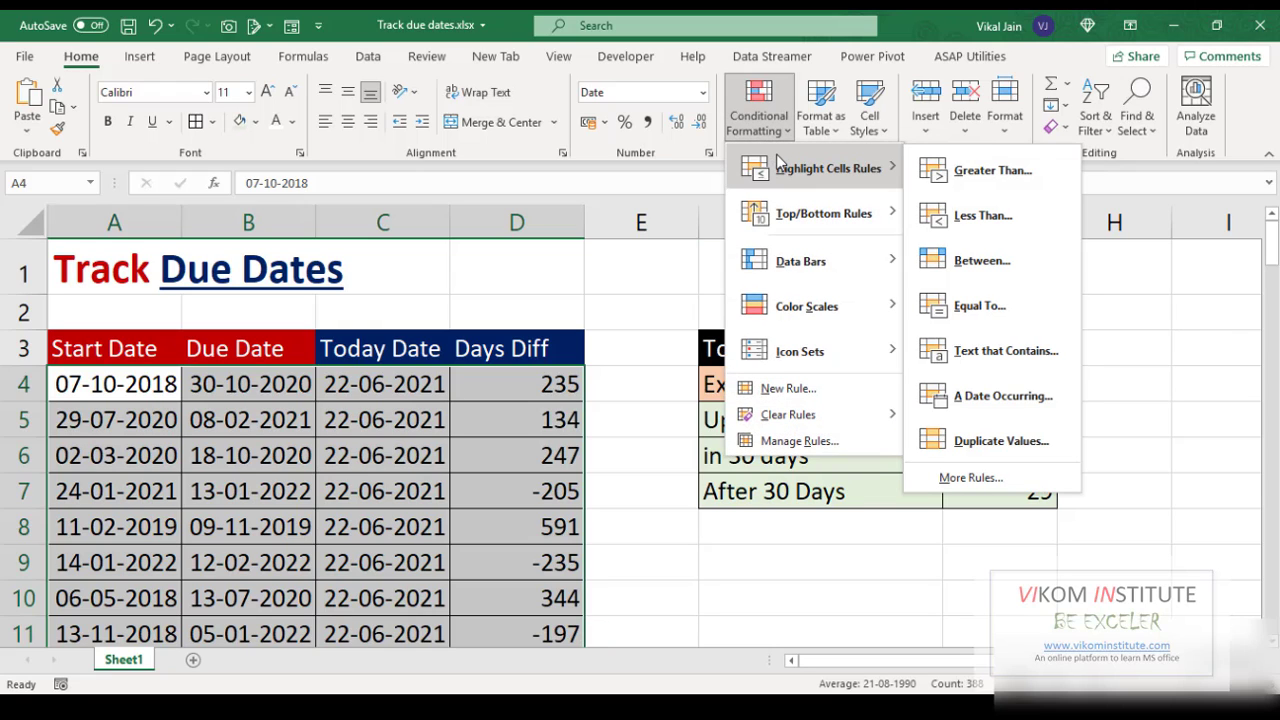
{"action": "left_click", "coordinate": [808, 390]}
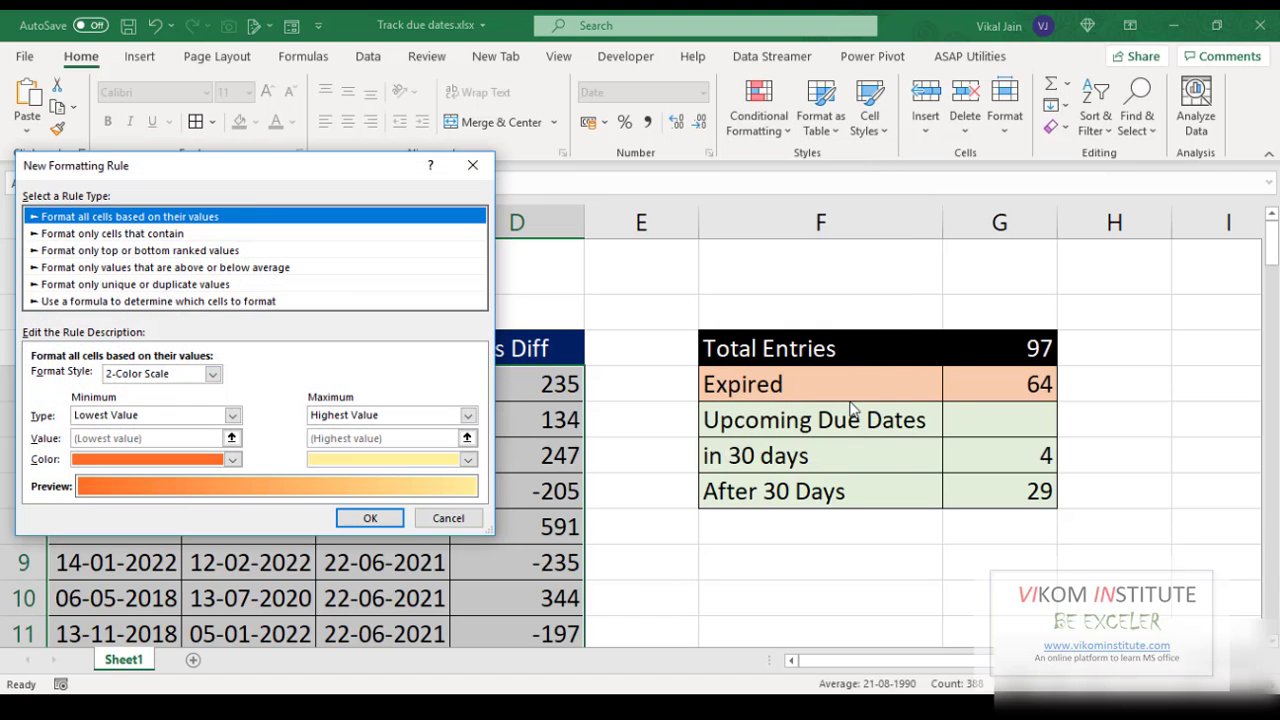
{"action": "left_click_drag", "start_coordinate": [279, 170], "coordinate": [1052, 143]}
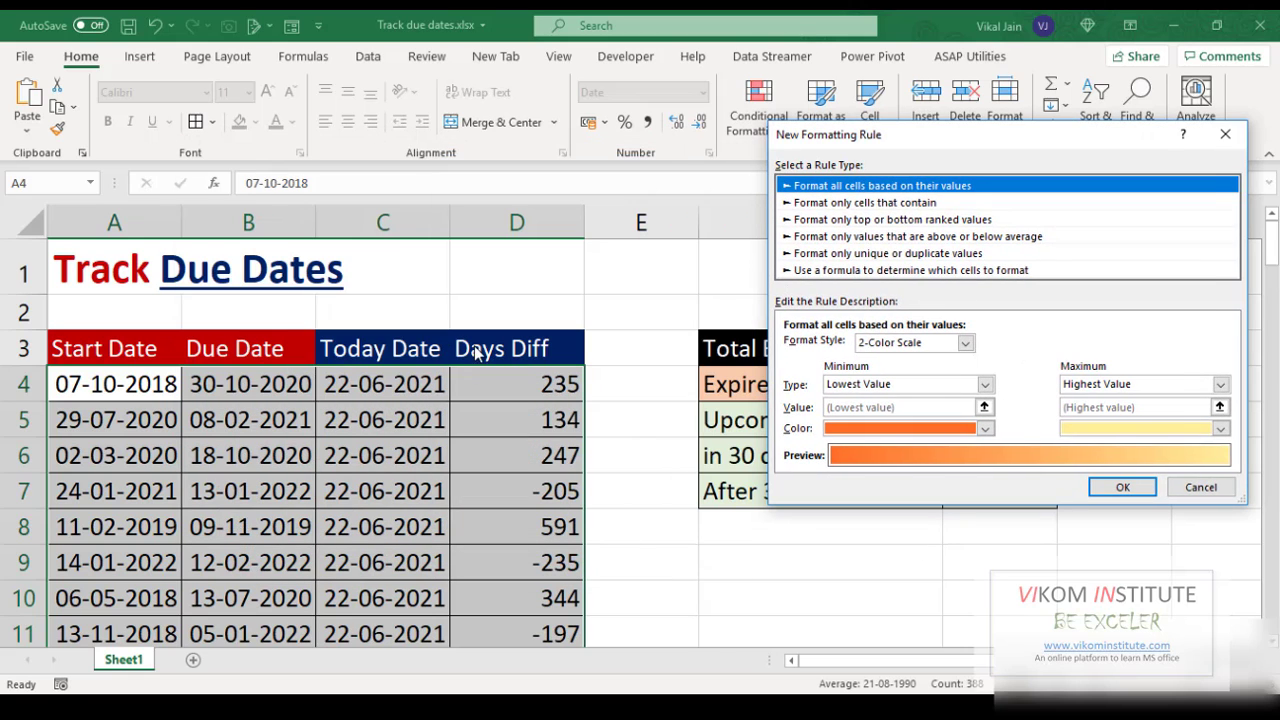
{"action": "left_click", "coordinate": [833, 270]}
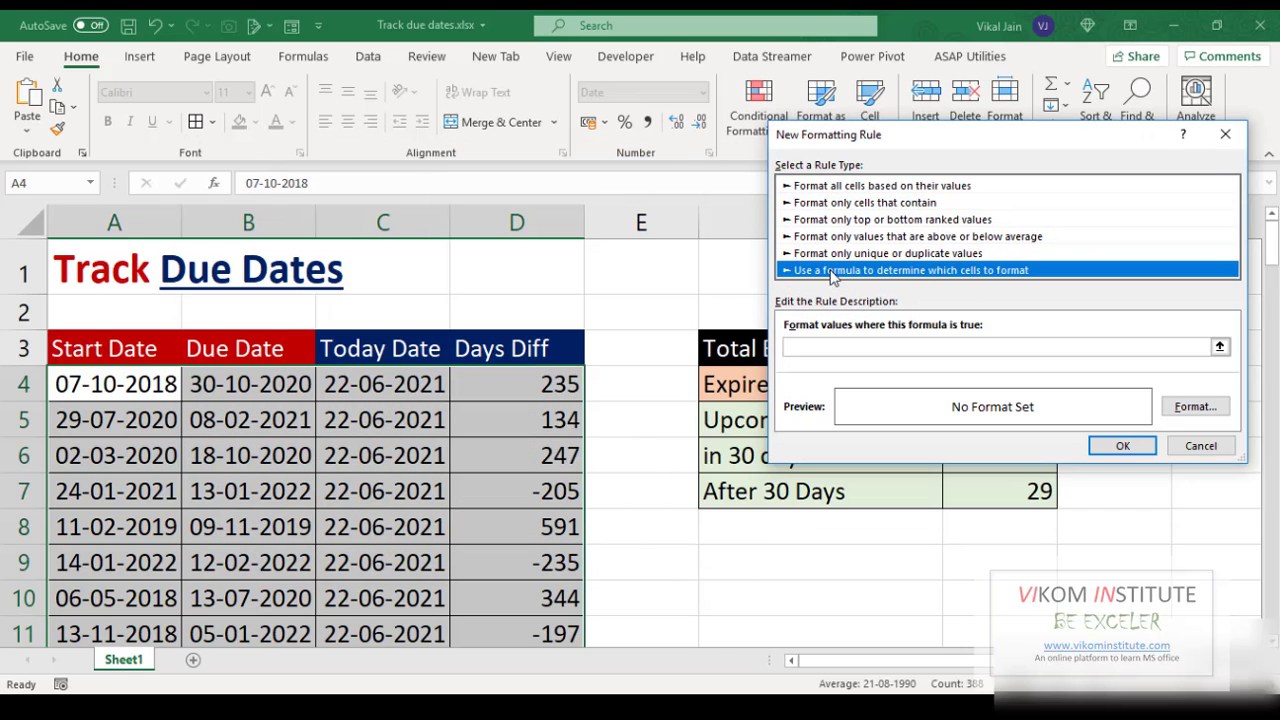
- Enter the rule formula =$D4>0, with only the column of the Days Diff reference locked
{"action": "left_click", "coordinate": [830, 346]}
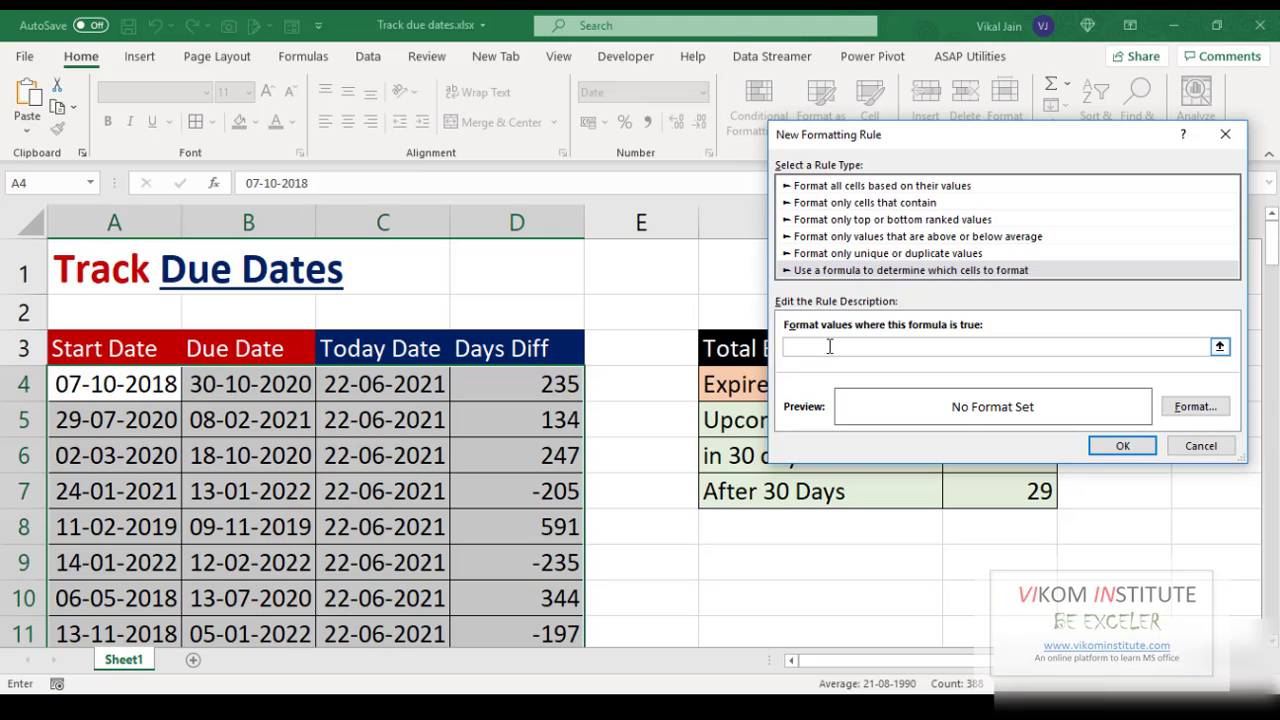
{"action": "type", "text": "="}
{"action": "left_click", "coordinate": [570, 380]}
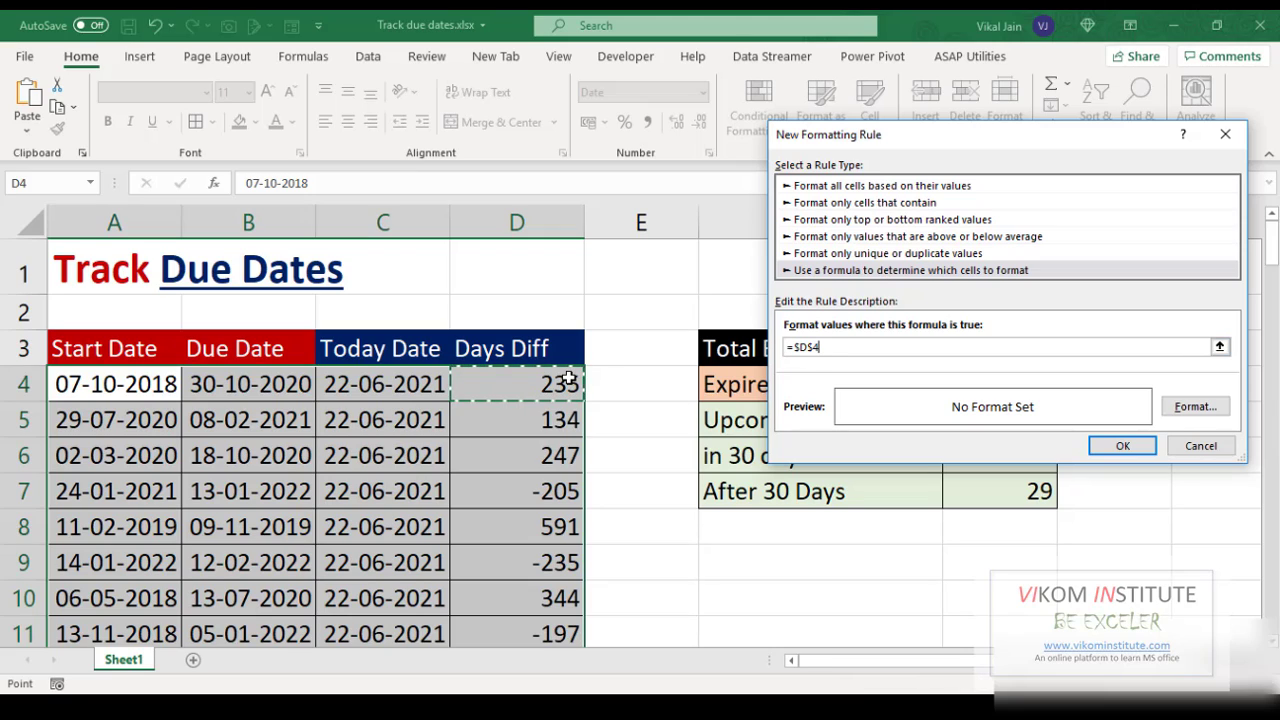
{"action": "type", "text": ">0"}
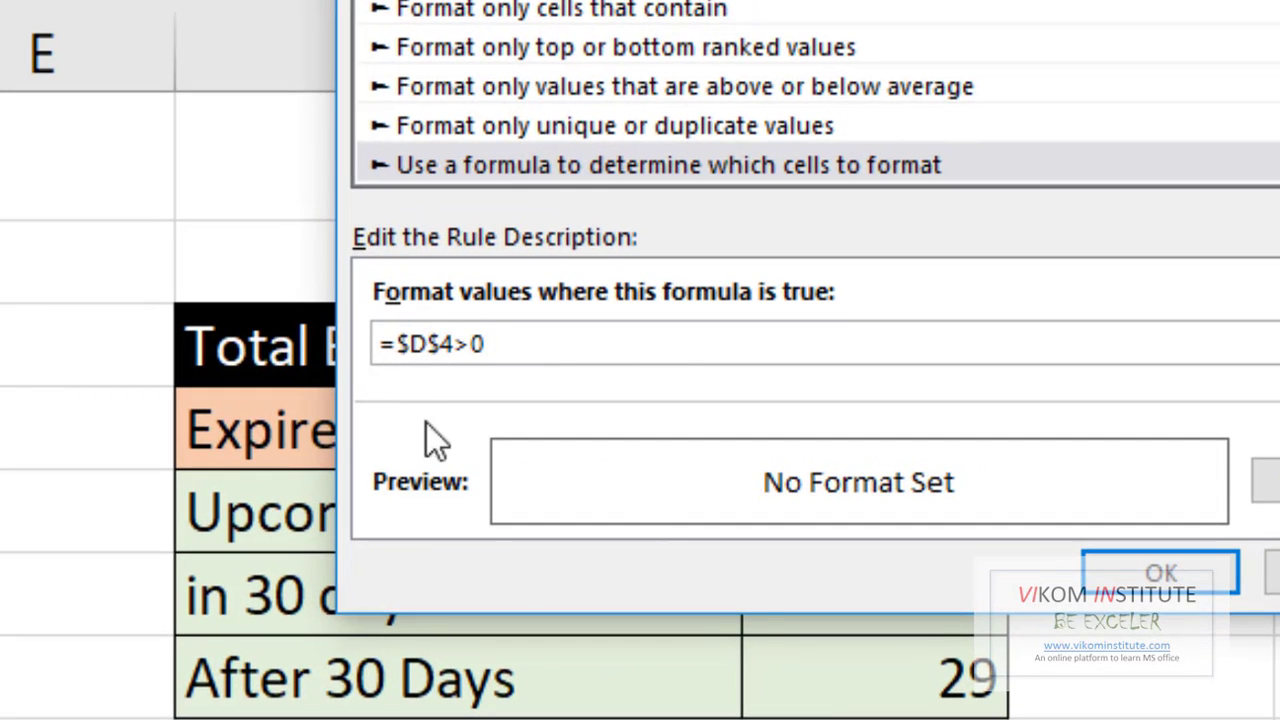
{"action": "key", "text": "F4"}
{"action": "key", "text": "F4"}
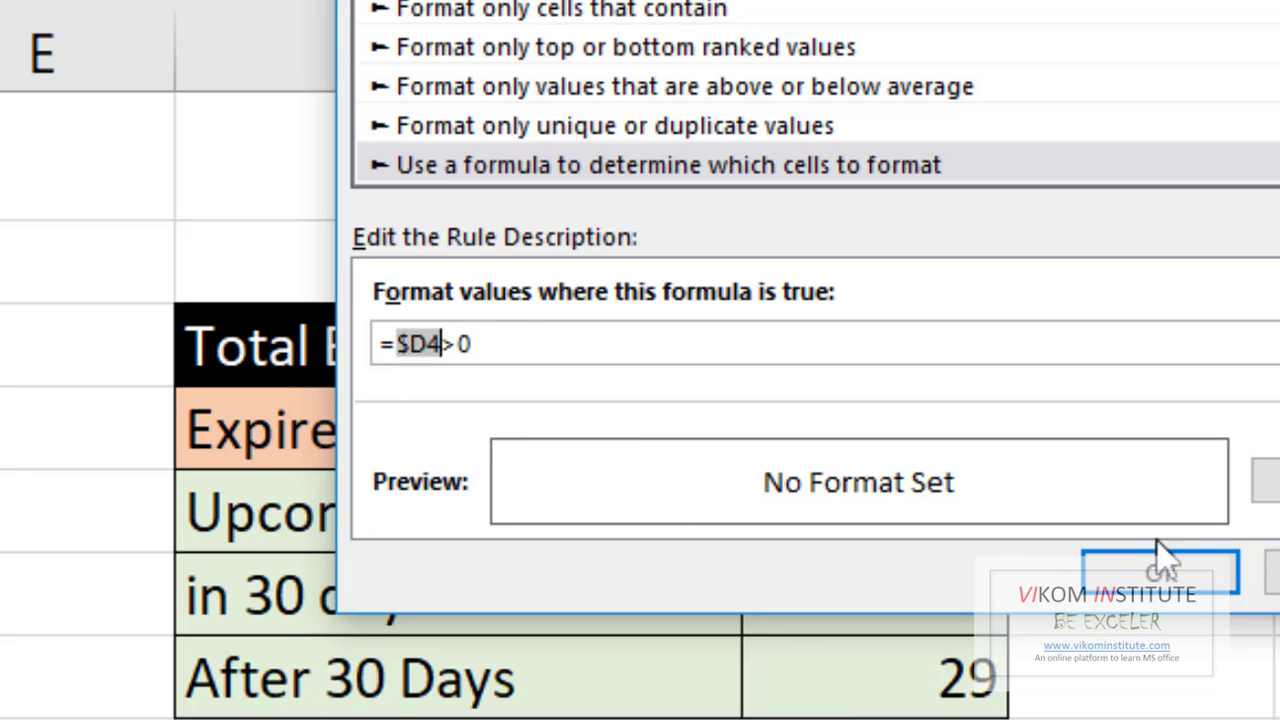
- Give the rule a dark red fill and a white font, and apply it to the data rows
{"action": "left_click", "coordinate": [1265, 480]}
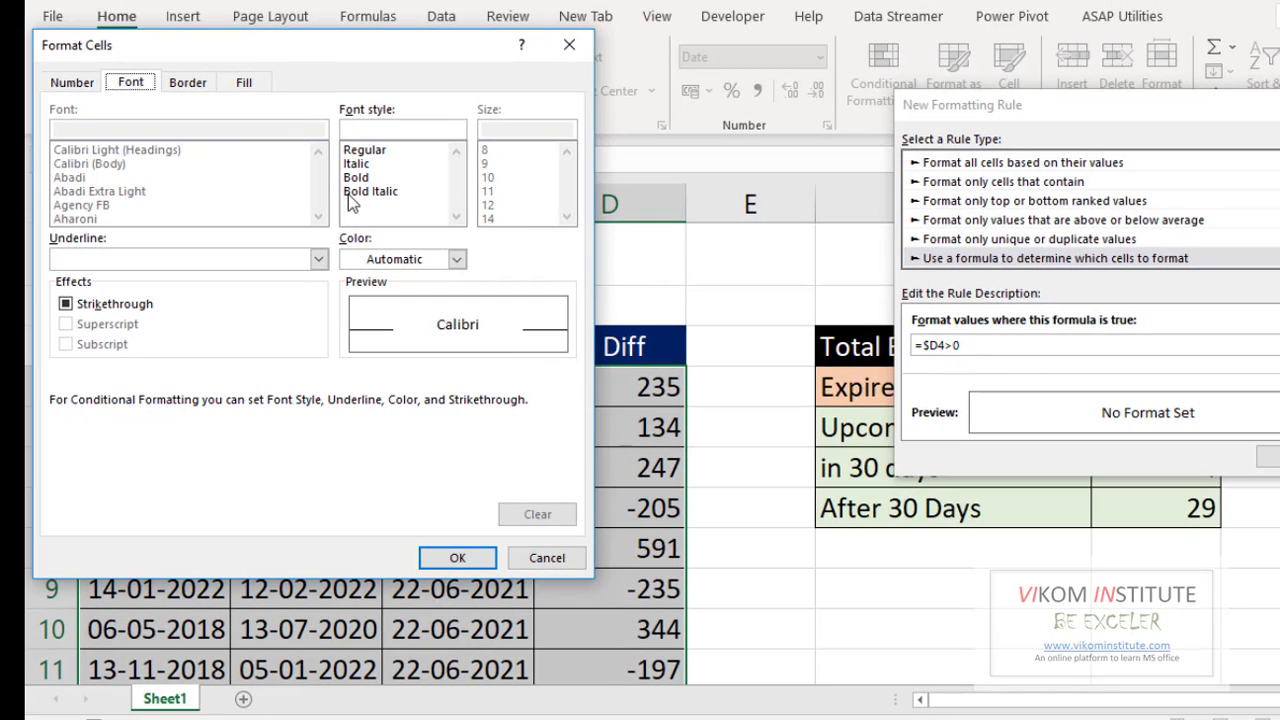
{"action": "left_click_drag", "start_coordinate": [261, 54], "coordinate": [493, 39]}
{"action": "left_click", "coordinate": [476, 68]}
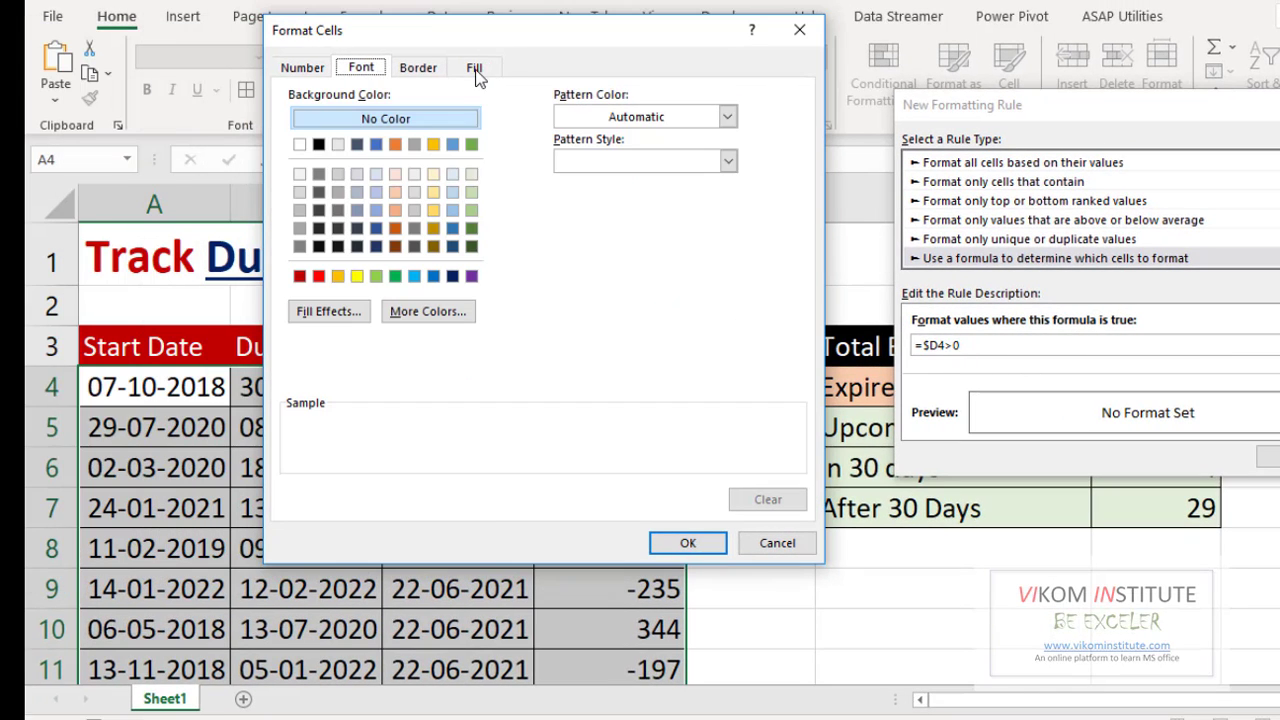
{"action": "left_click", "coordinate": [300, 276]}
{"action": "left_click", "coordinate": [366, 72]}
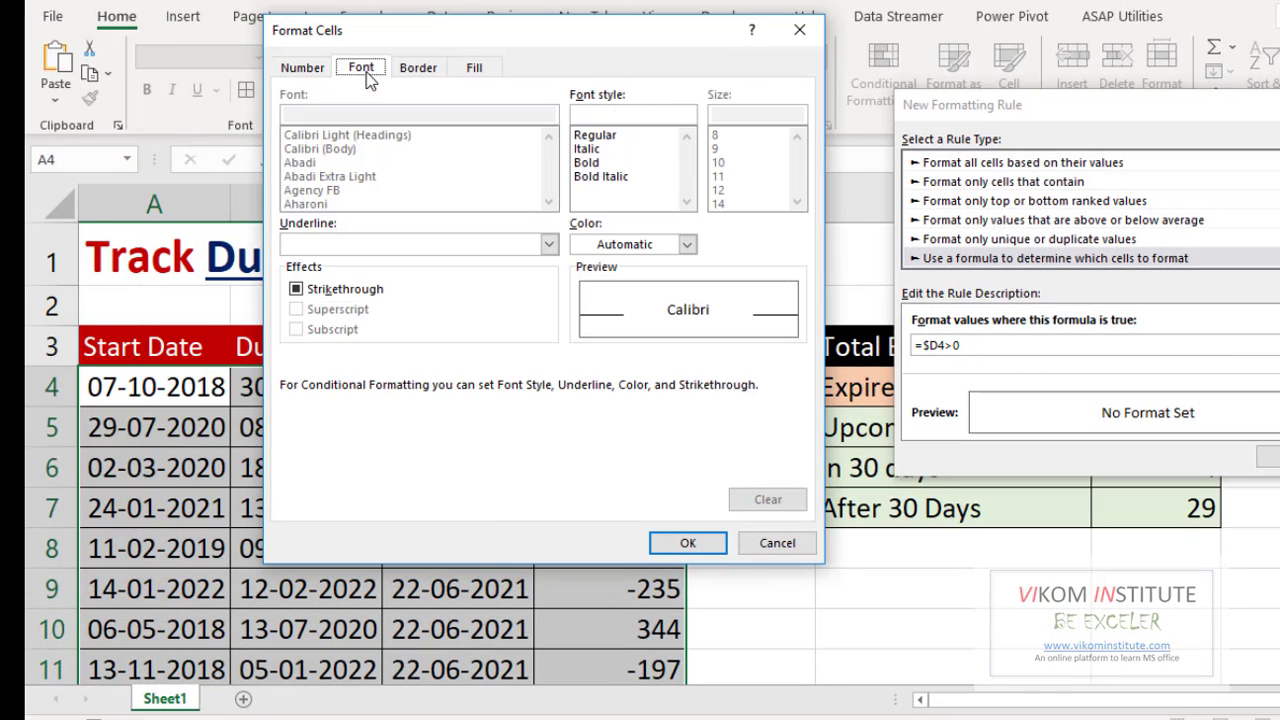
{"action": "left_click", "coordinate": [686, 244]}
{"action": "left_click", "coordinate": [580, 330]}
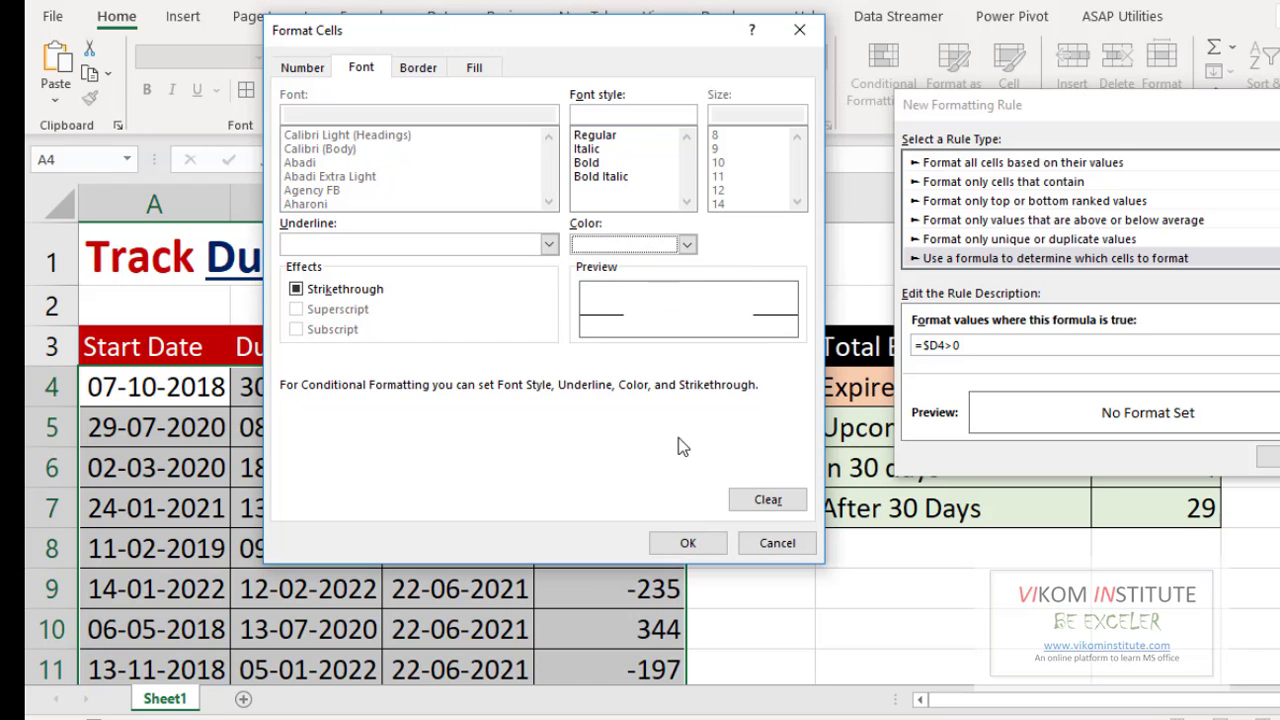
{"action": "left_click", "coordinate": [688, 543]}
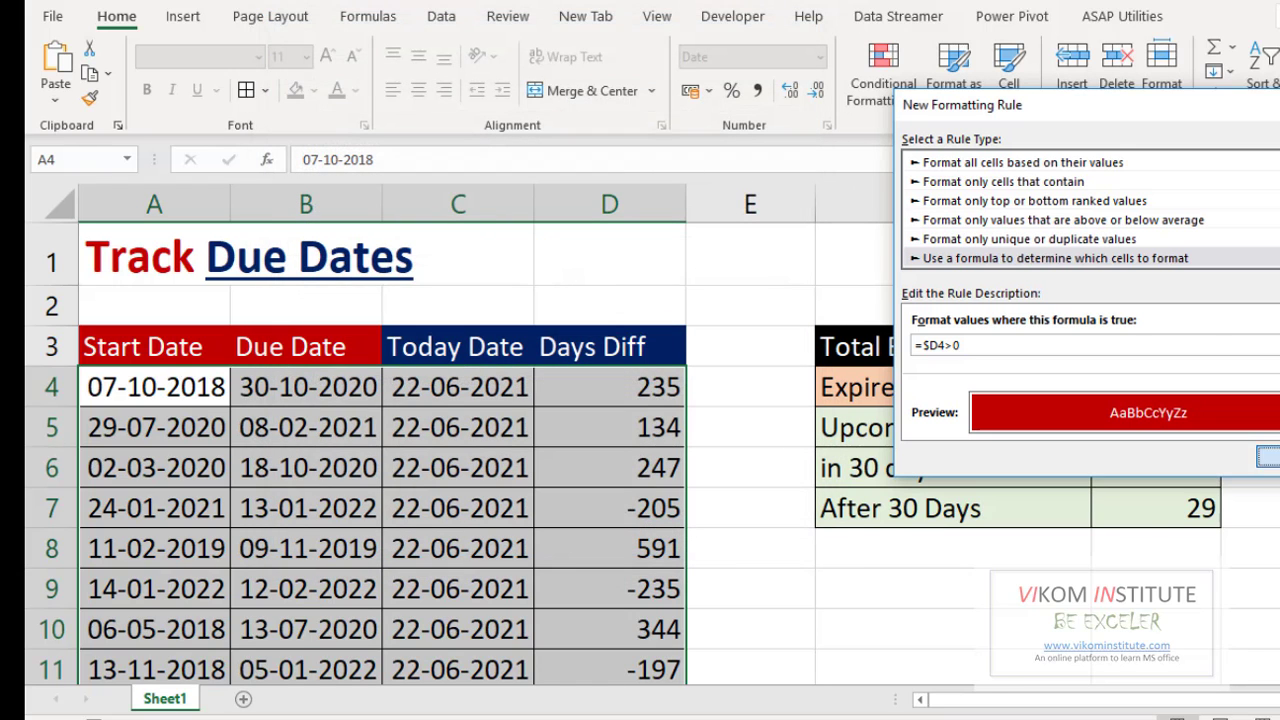
{"action": "left_click", "coordinate": [1266, 456]}
{"action": "left_click", "coordinate": [214, 393]}
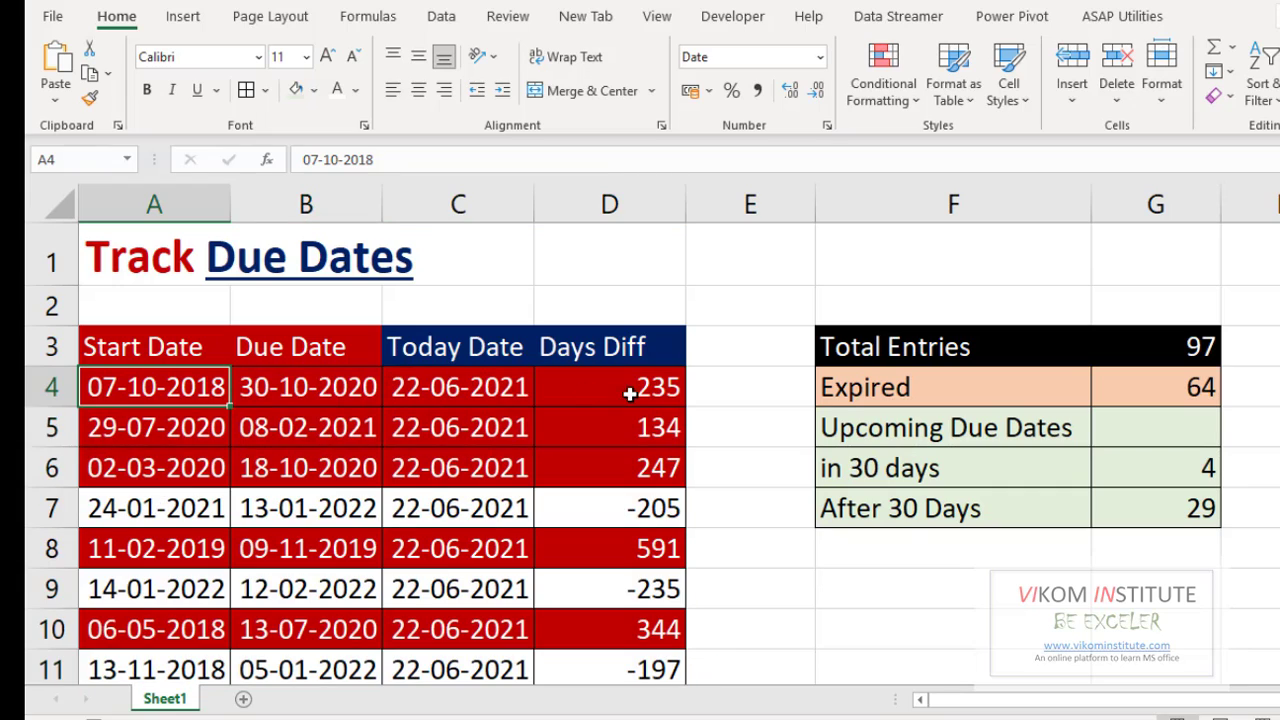
- Create a second conditional formatting rule for A4:D100 that determines the cells to format with a formula
{"action": "left_click_drag", "start_coordinate": [630, 394], "coordinate": [620, 474]}
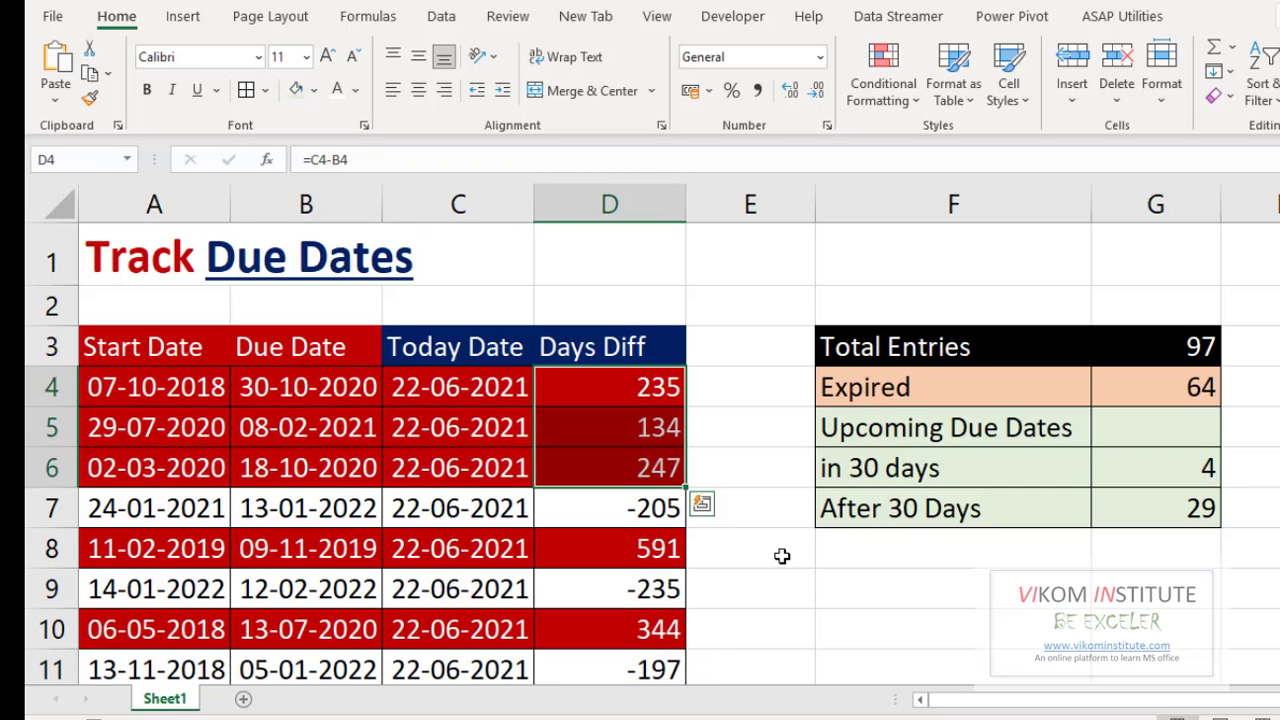
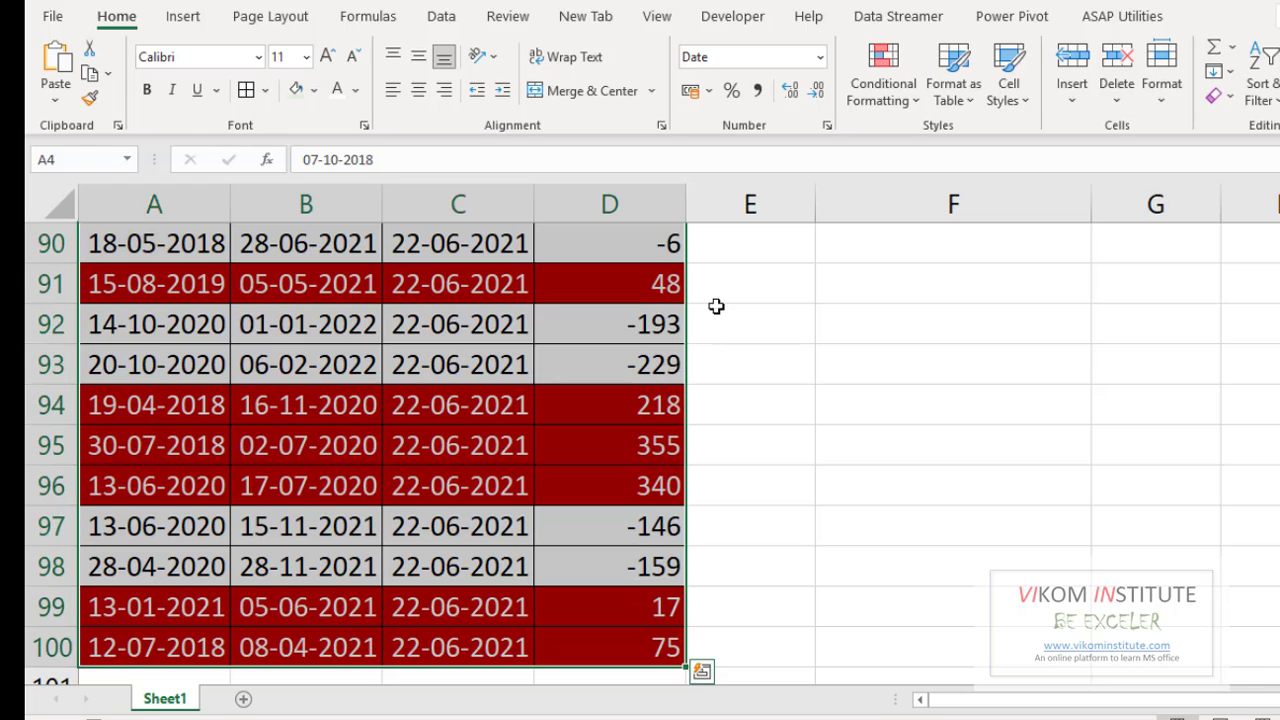
{"action": "left_click", "coordinate": [900, 98]}
{"action": "mouse_move", "coordinate": [918, 146]}
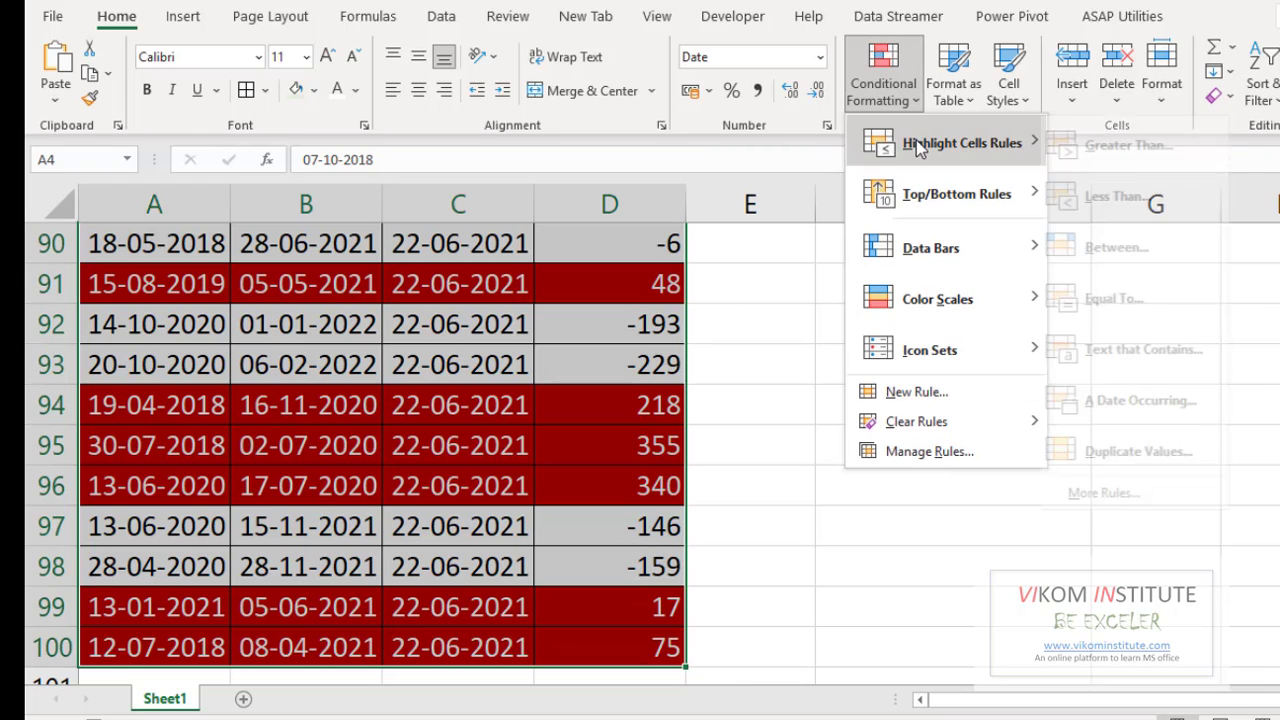
{"action": "left_click", "coordinate": [900, 392]}
{"action": "left_click", "coordinate": [976, 237]}
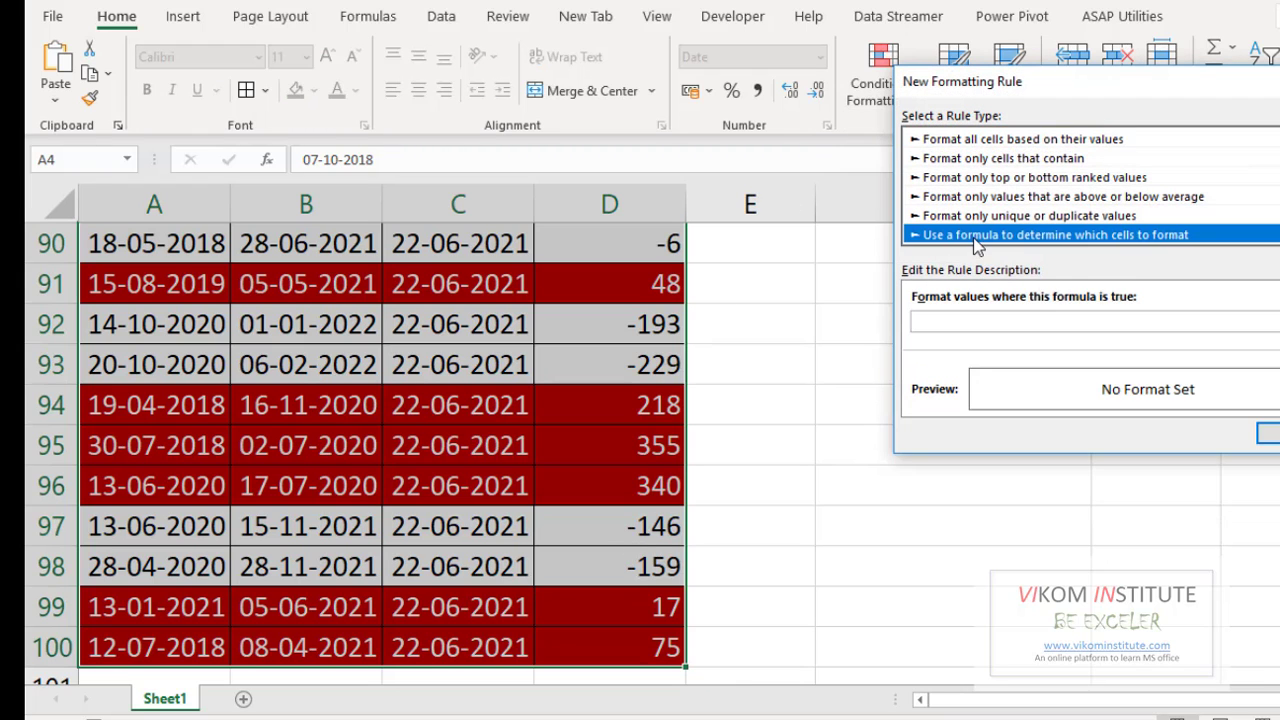
- Enter the rule formula =and($D$4<0,$D$4>-30), referring to the first Days Diff cell in both conditions
{"action": "left_click", "coordinate": [661, 356]}
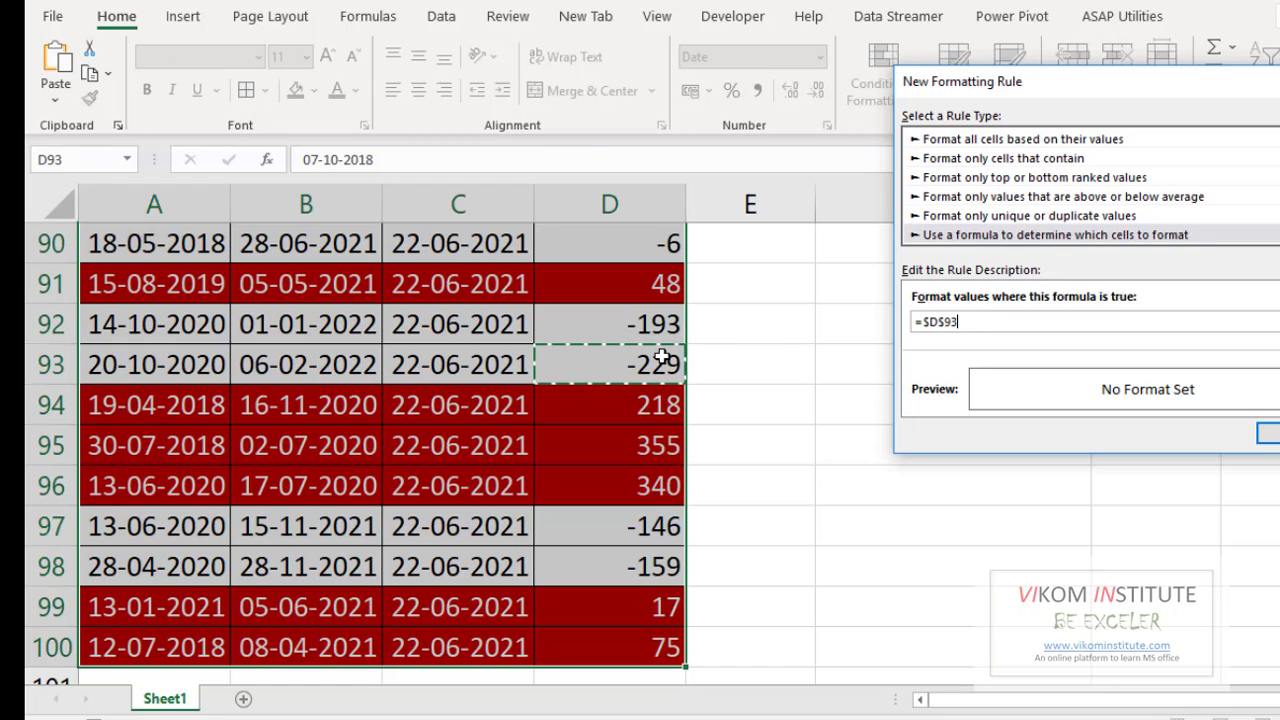
{"action": "key", "text": "BackSpace"}
{"action": "key", "text": "BackSpace"}
{"action": "scroll", "coordinate": [661, 356], "scroll_direction": "up", "scroll_amount": 20}
{"action": "key", "text": "BackSpace"}
{"action": "key", "text": "BackSpace"}
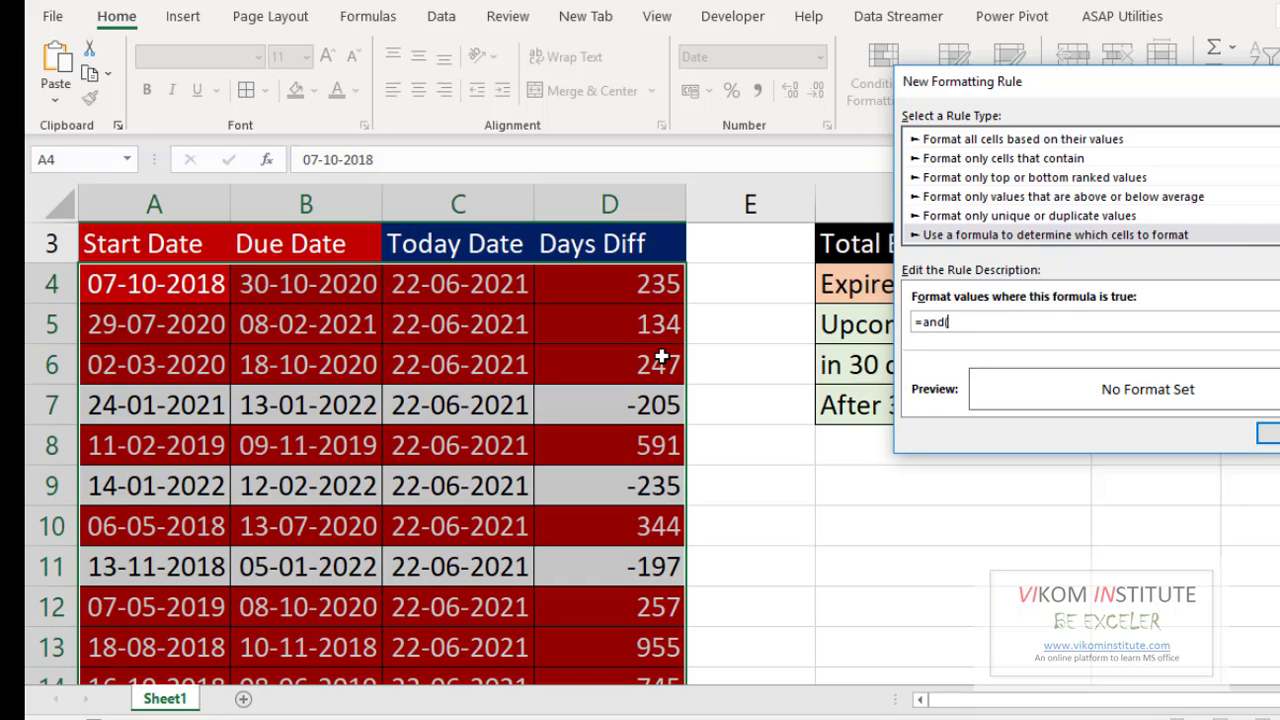
{"action": "left_click", "coordinate": [627, 286]}
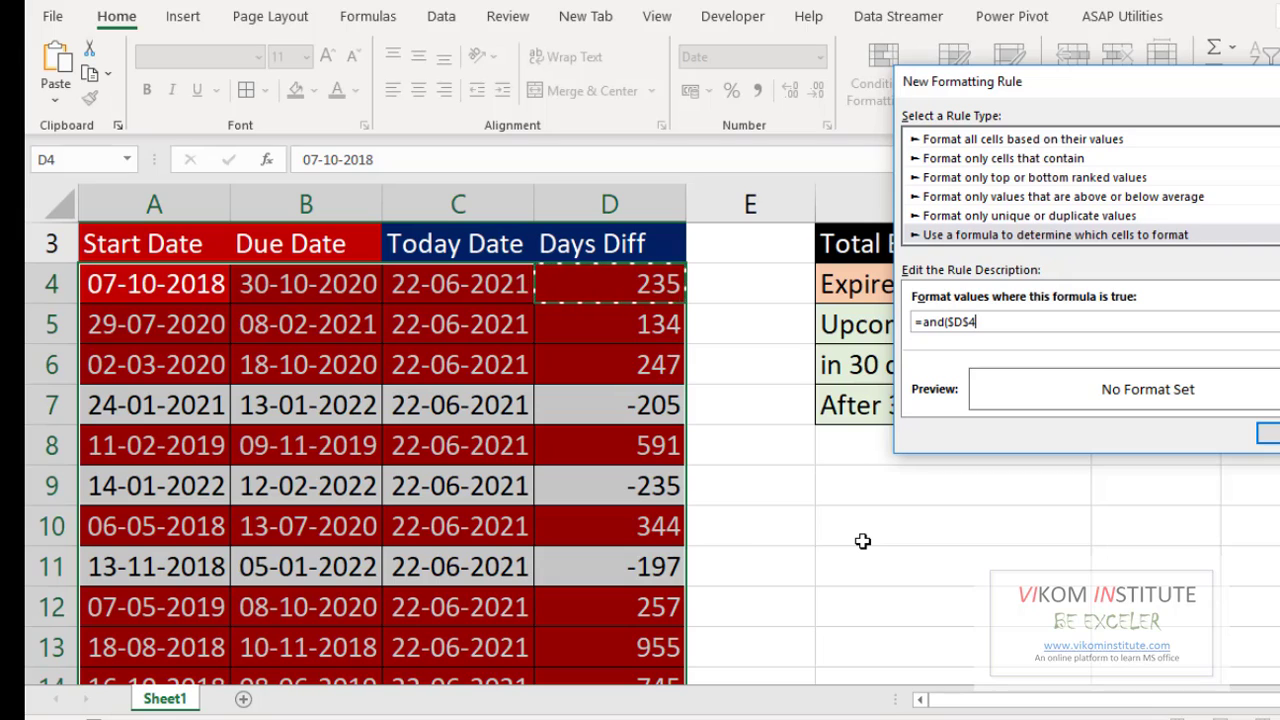
{"action": "type", "text": ">0,"}
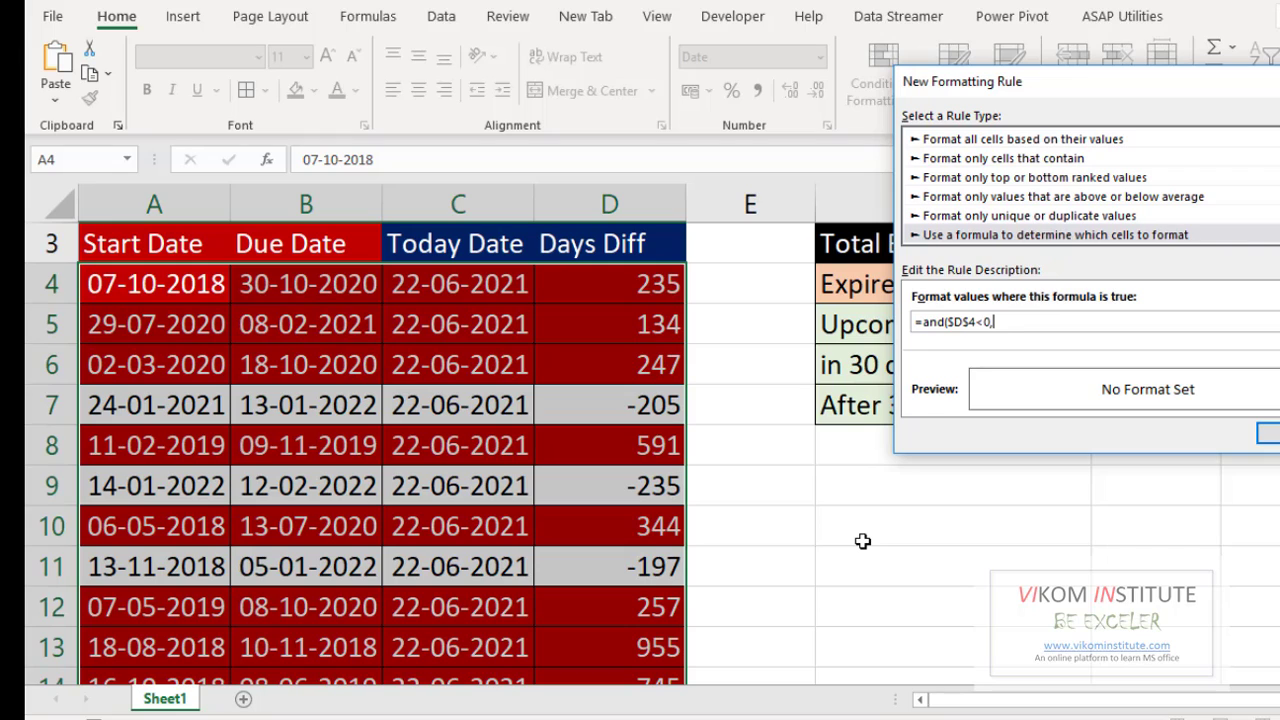
{"action": "left_click", "coordinate": [653, 289]}
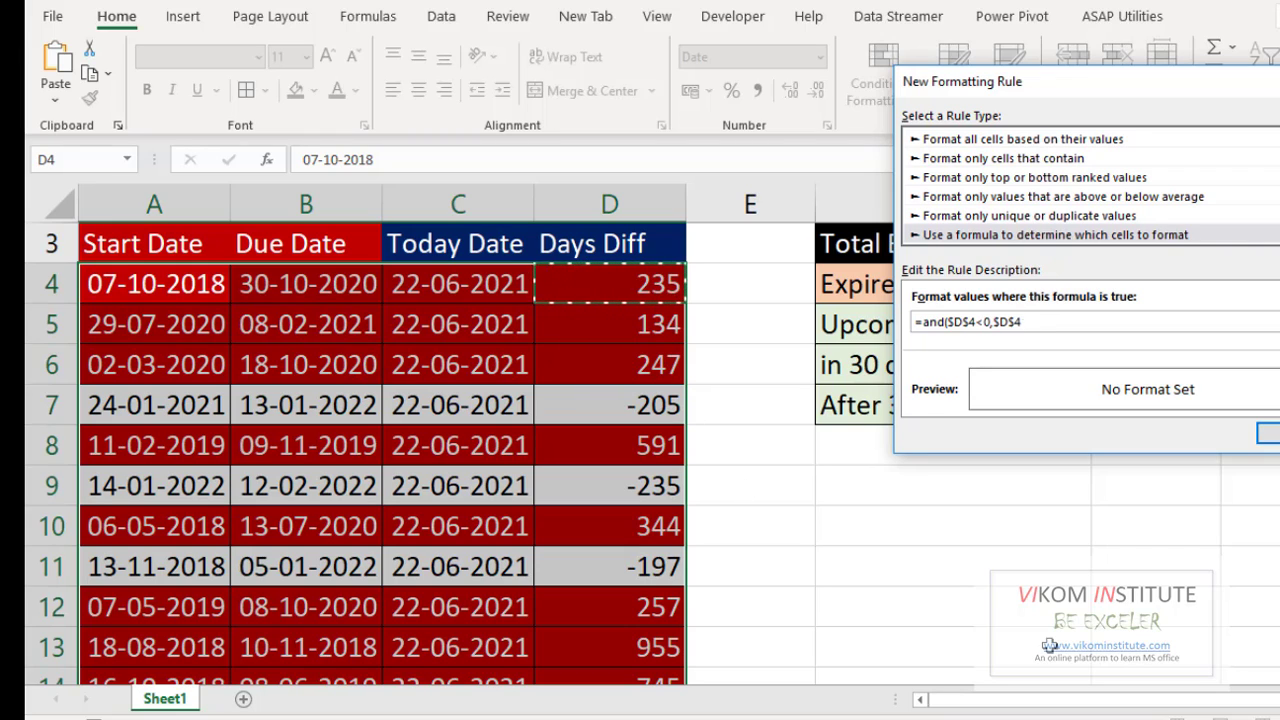
{"action": "type", "text": ">-30"}
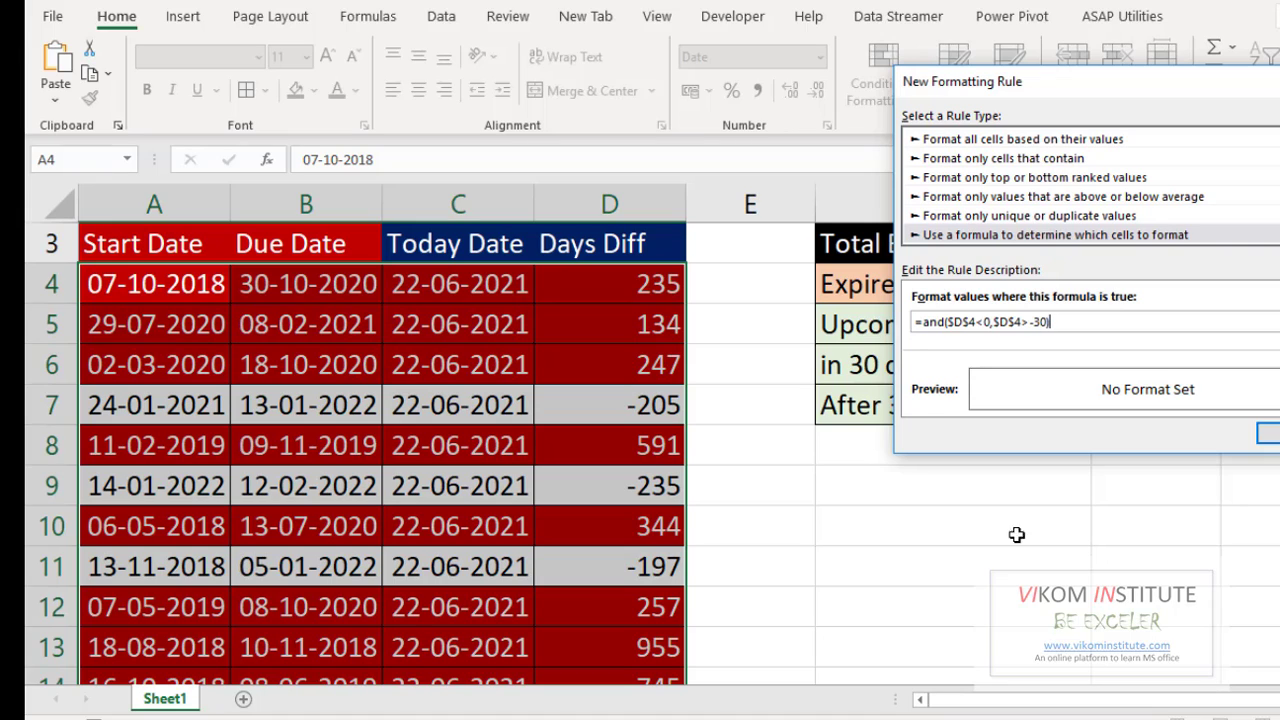
- Unlock the row in both references so the rule formula reads =and($D4<0,$D4>-30)
{"action": "left_click", "coordinate": [1008, 322]}
{"action": "key", "text": "Delete"}
{"action": "left_click", "coordinate": [962, 321]}
{"action": "key", "text": "Delete"}
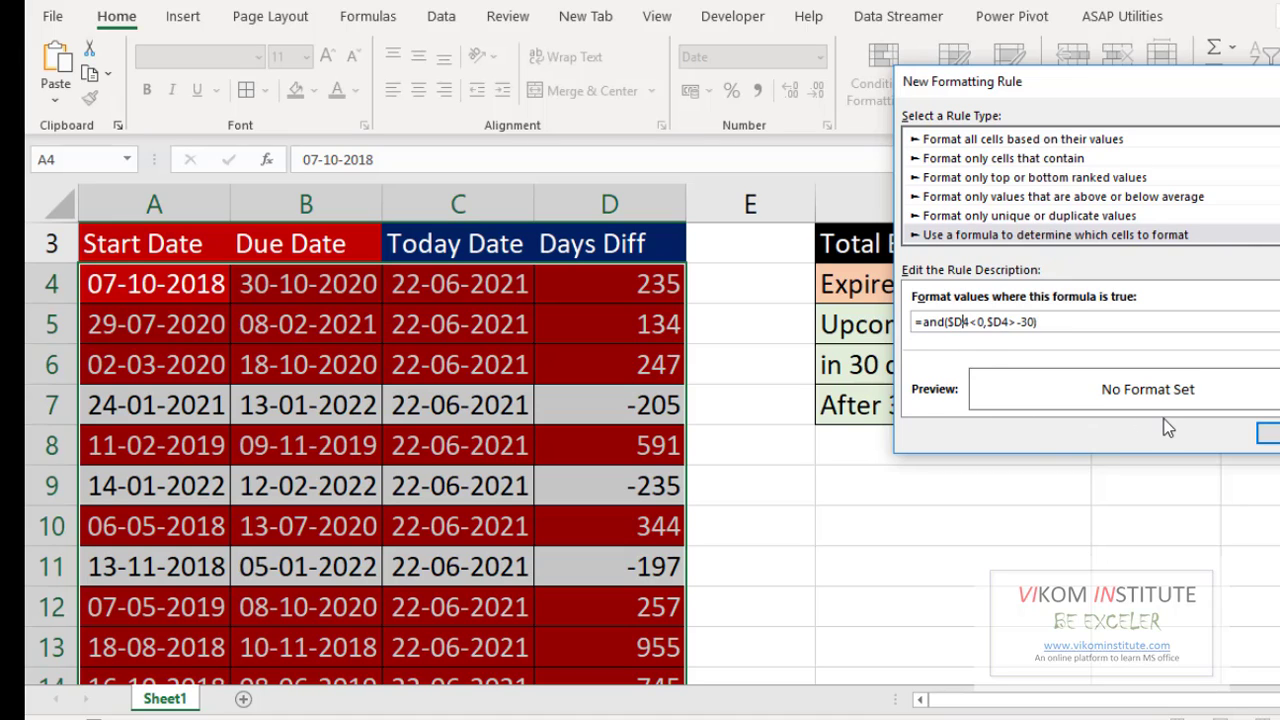
- Give the rule a yellow fill and apply it to the data rows
{"action": "left_click", "coordinate": [1268, 432]}
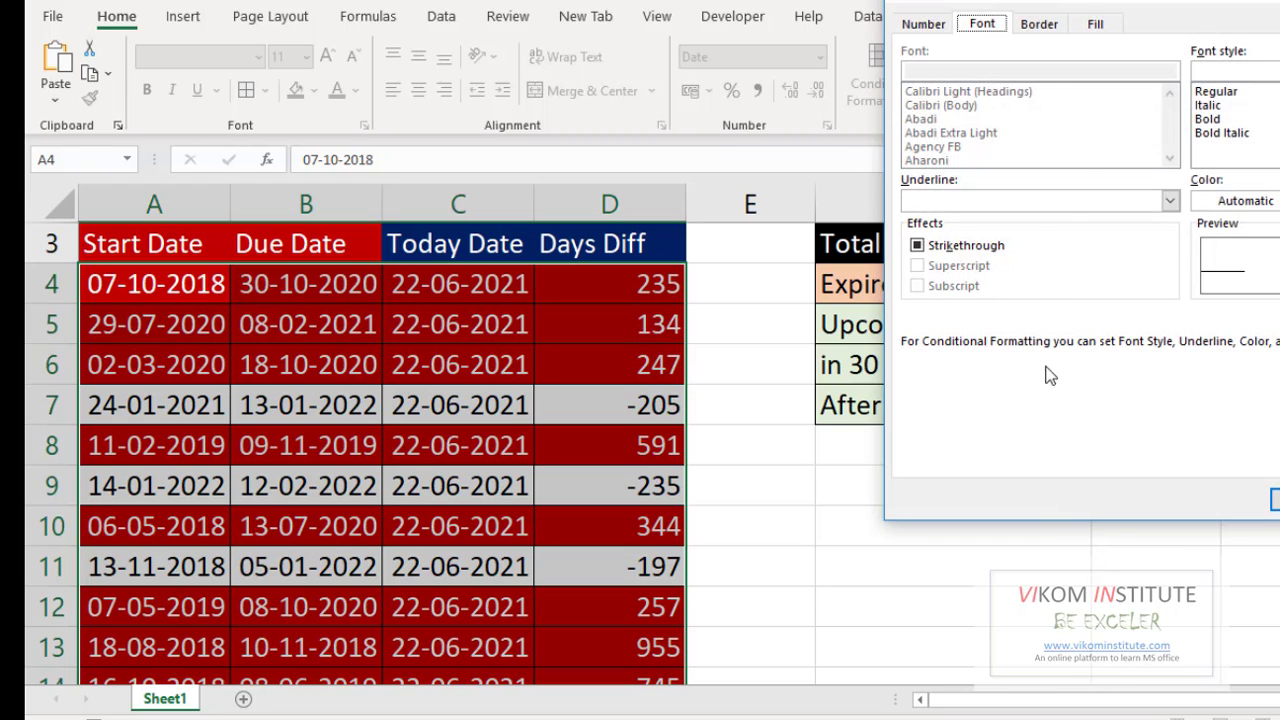
{"action": "left_click", "coordinate": [1096, 24]}
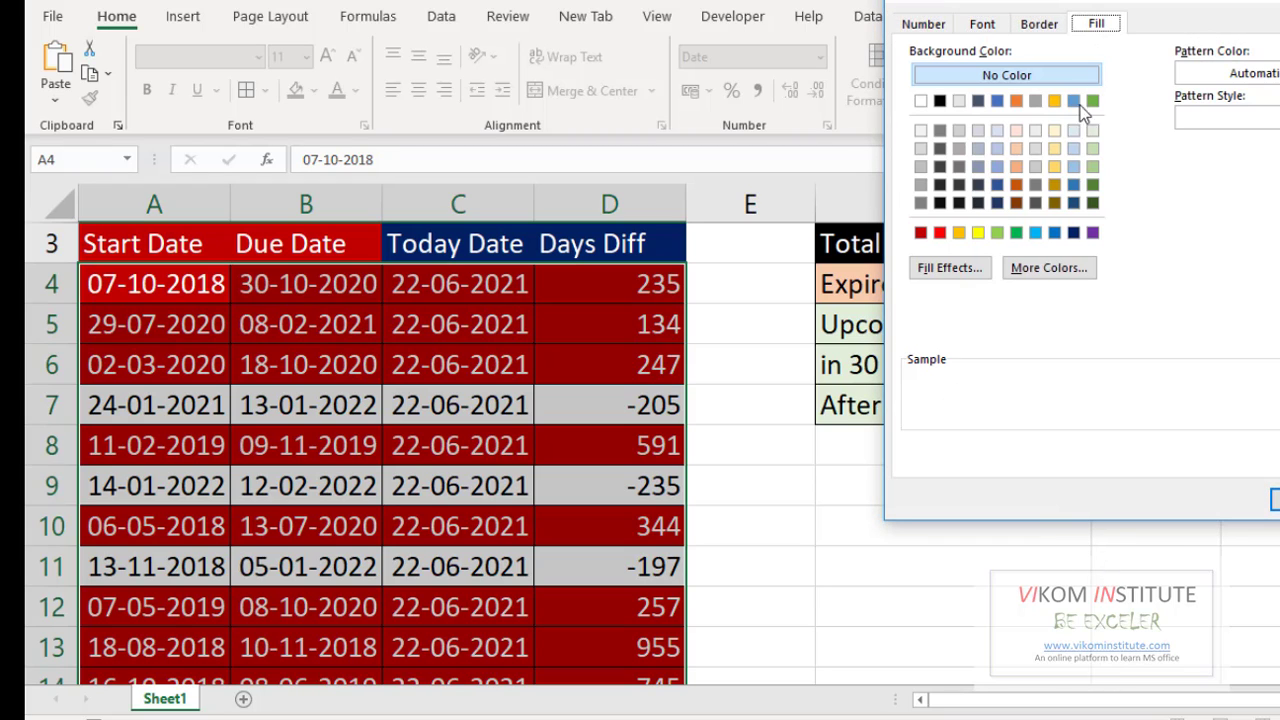
{"action": "left_click", "coordinate": [978, 232]}
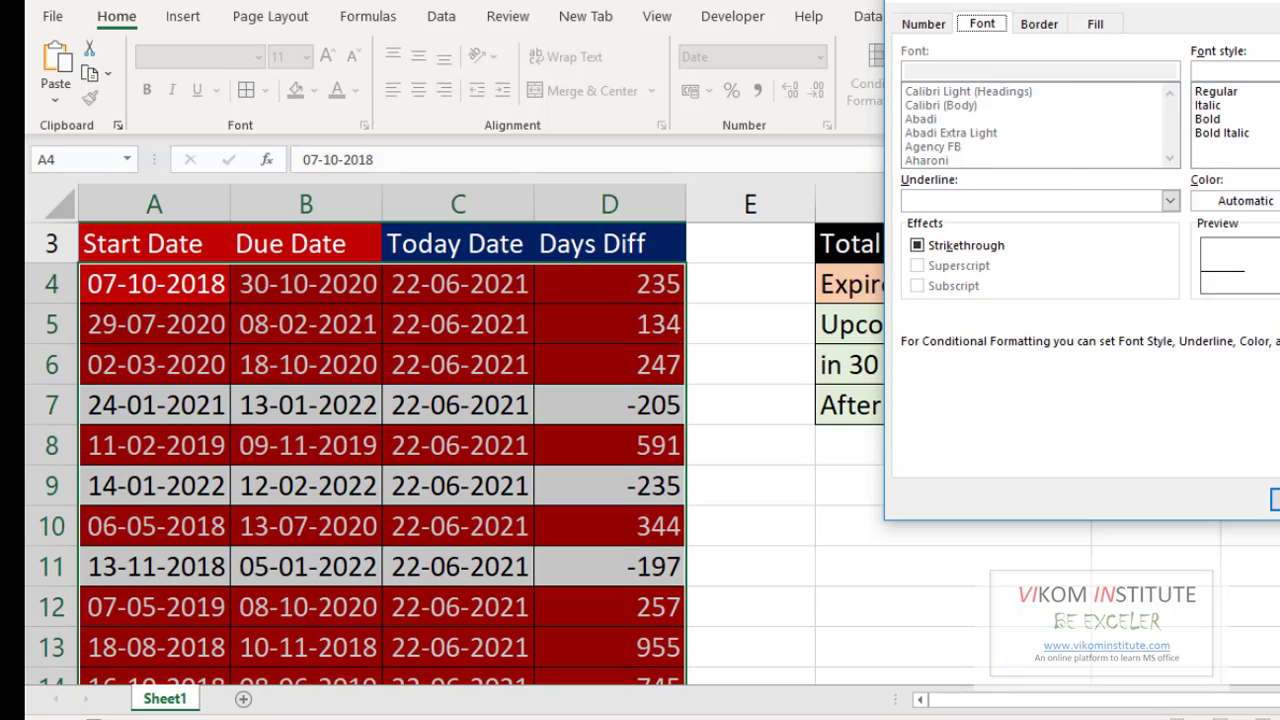
{"action": "left_click", "coordinate": [1275, 498]}
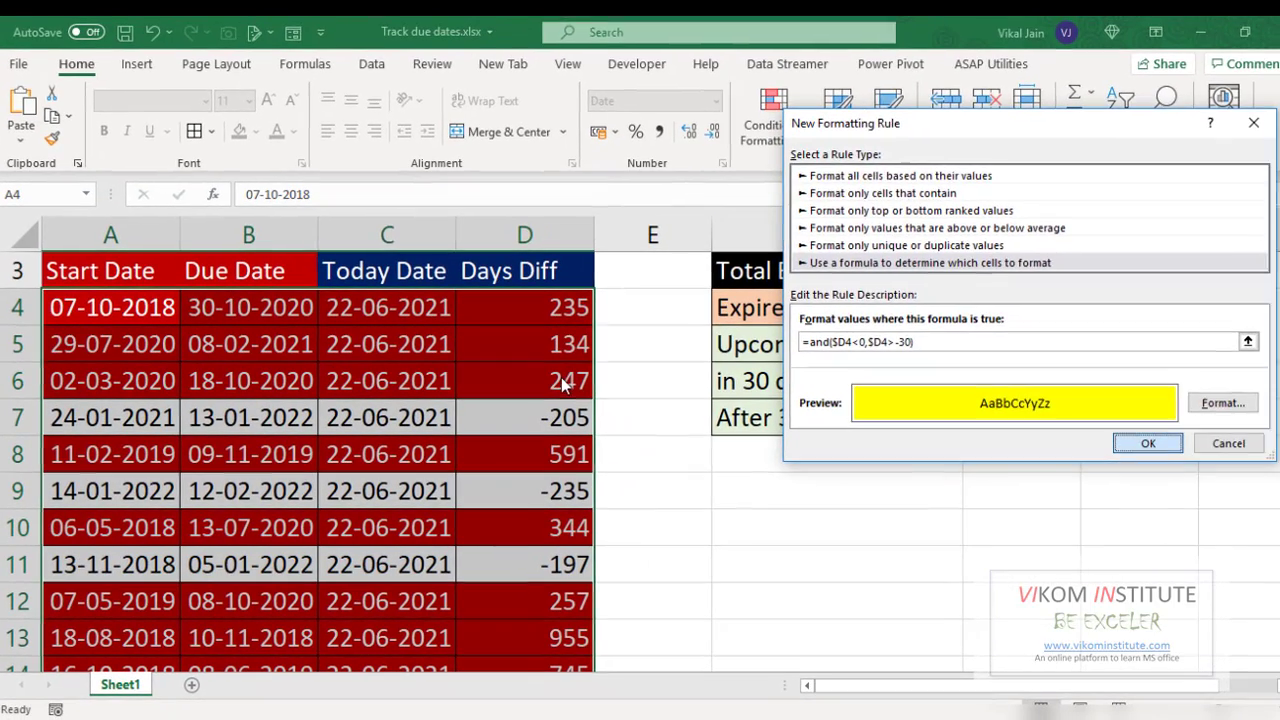
{"action": "left_click", "coordinate": [1148, 443]}
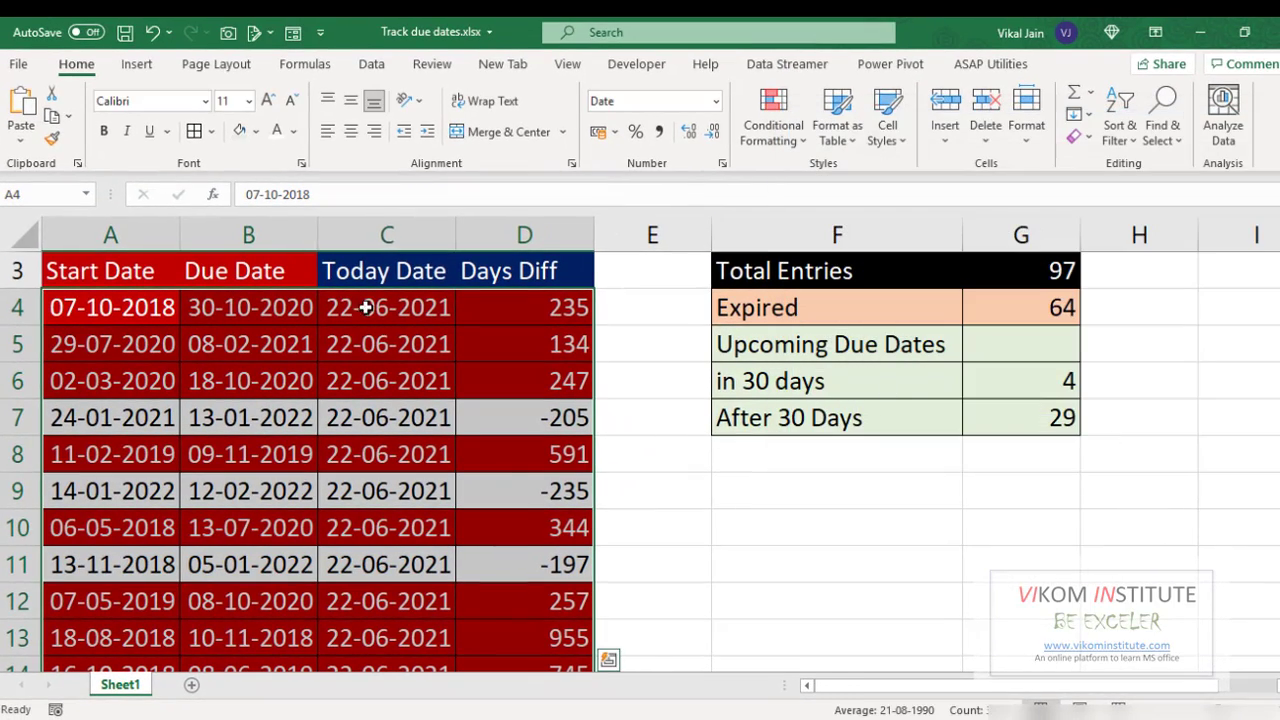
- Turn on filtering for the date table from the header row A3:D3 down to row 100
{"action": "left_click", "coordinate": [75, 270]}
{"action": "key", "text": "ctrl+shift+Right"}
{"action": "key", "text": "ctrl+shift+Down"}
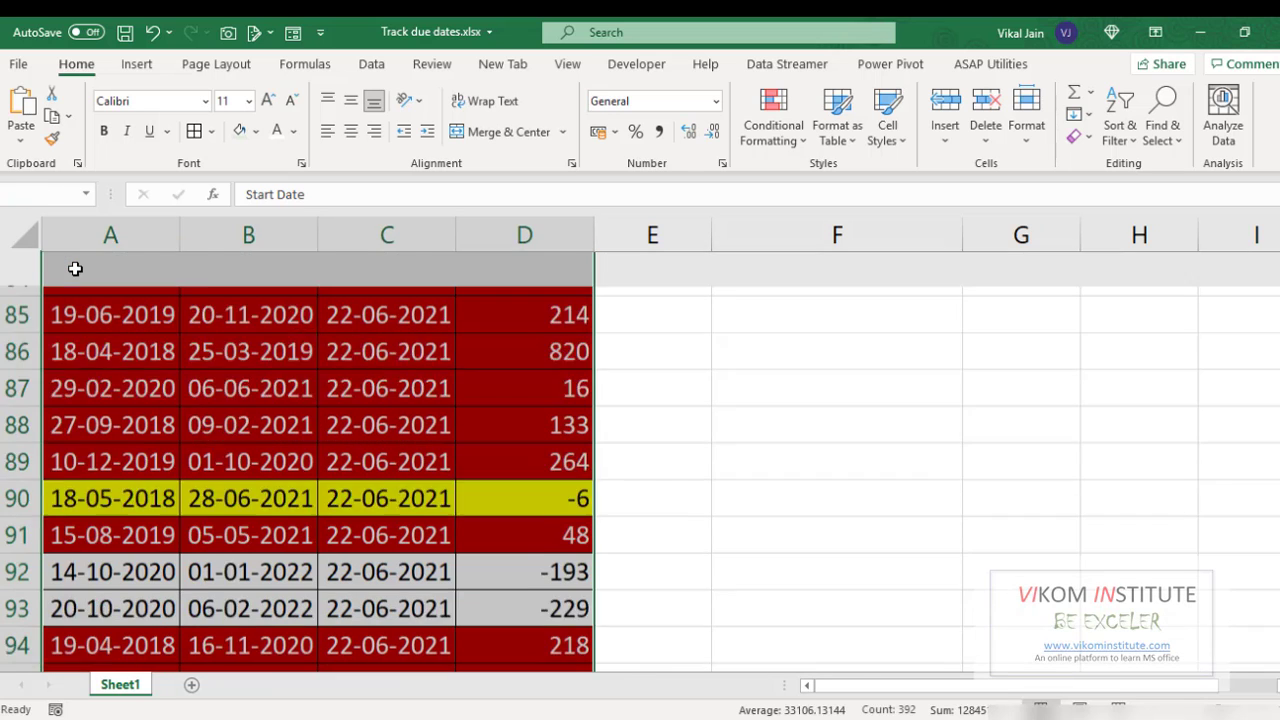
{"action": "key", "text": "alt+d"}
{"action": "key", "text": "f"}
{"action": "key", "text": "f"}
{"action": "key", "text": "Right"}
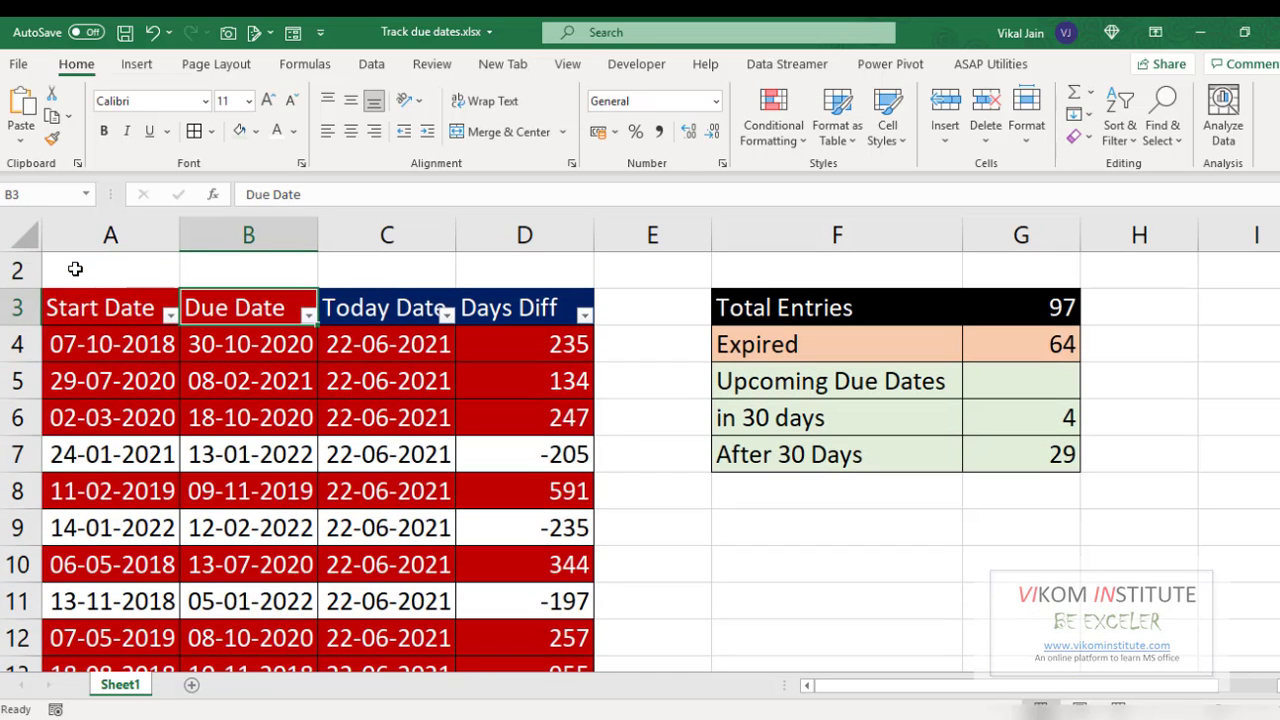
- Filter the Due Date column by colour to show only the yellow rows
{"action": "key", "text": "alt+Down"}
{"action": "key", "text": "Down"}
{"action": "key", "text": "Down"}
{"action": "key", "text": "Down"}
{"action": "key", "text": "Down"}
{"action": "key", "text": "Down"}
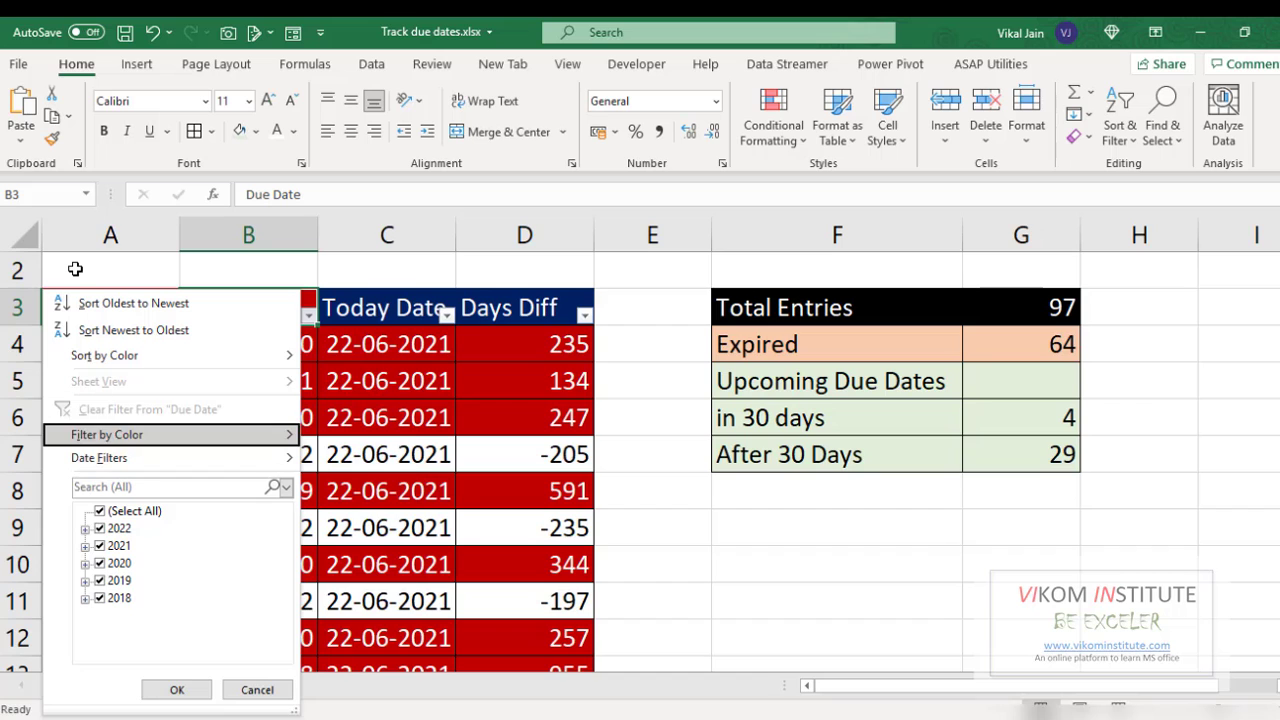
{"action": "key", "text": "Right"}
{"action": "key", "text": "Escape"}
{"action": "key", "text": "Escape"}
- Select the Days Diff values of the filtered yellow rows to check them
{"action": "key", "text": "Down"}
{"action": "key", "text": "Right"}
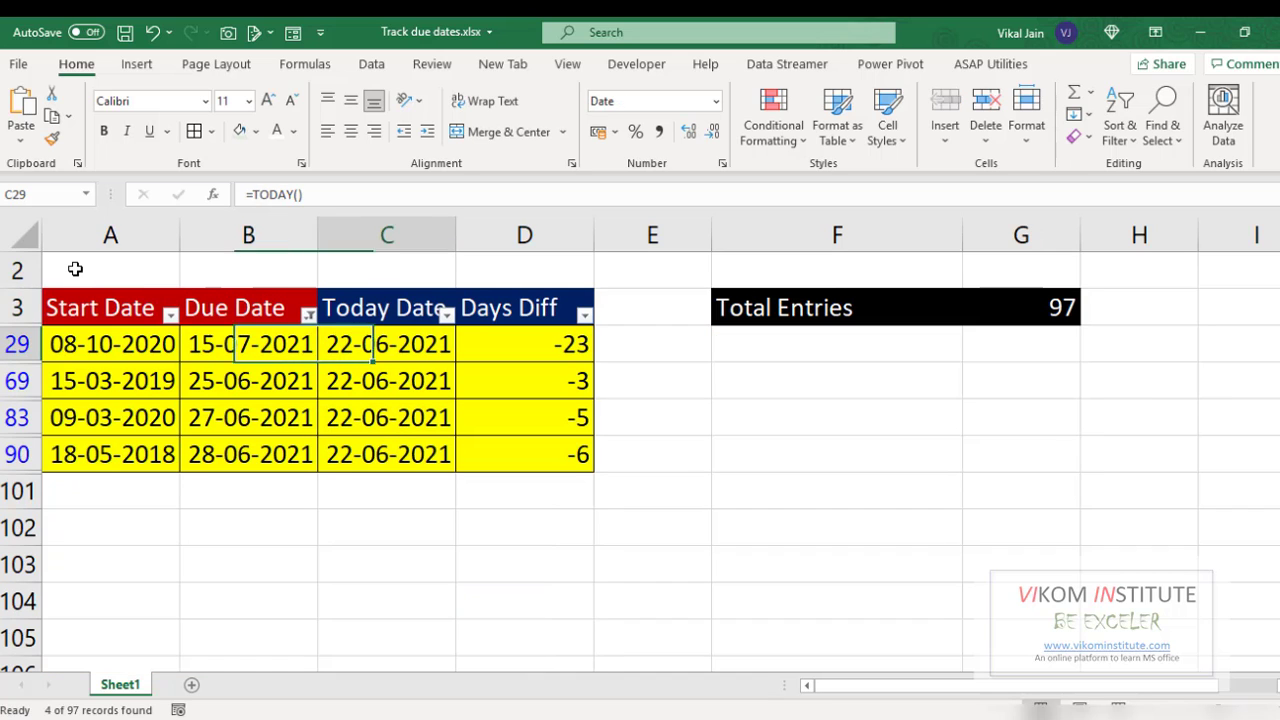
{"action": "key", "text": "Right"}
{"action": "key", "text": "ctrl+shift+Down"}
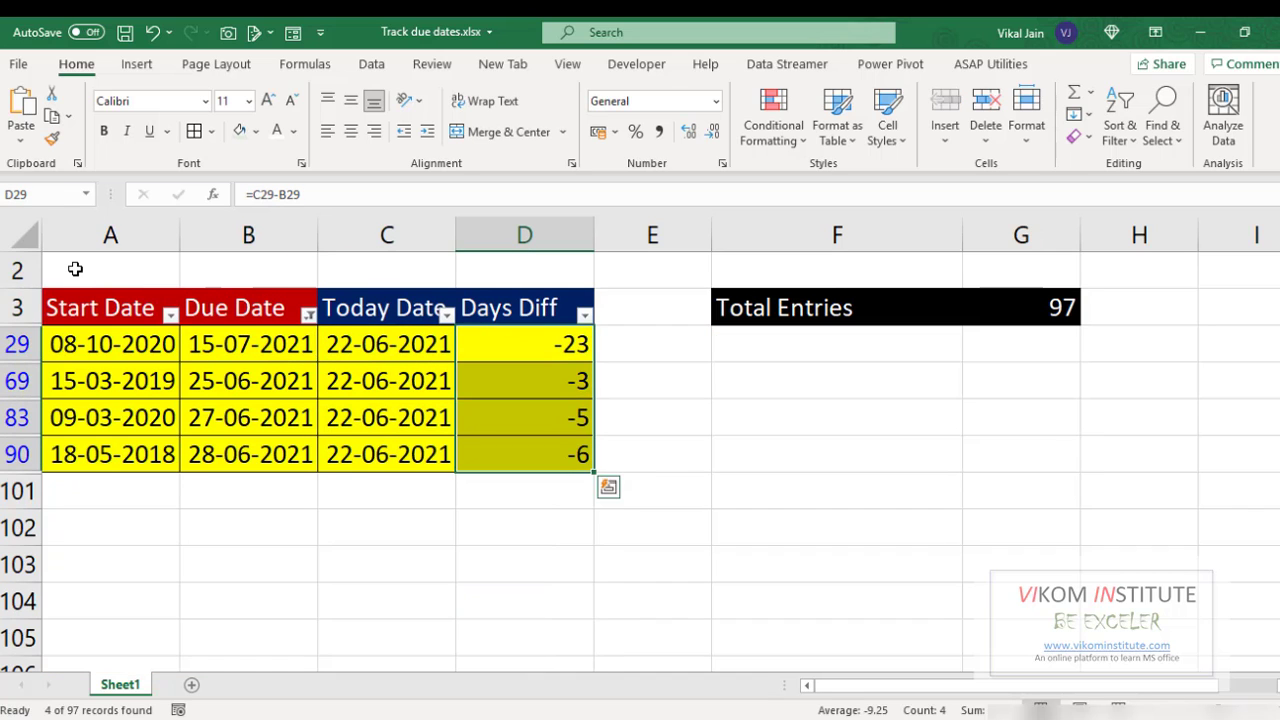
- Remove the filter from the date table and return to the Days Diff header
{"action": "key", "text": "alt+semicolon"}
{"action": "key", "text": "alt+d"}
{"action": "key", "text": "f"}
{"action": "key", "text": "f"}
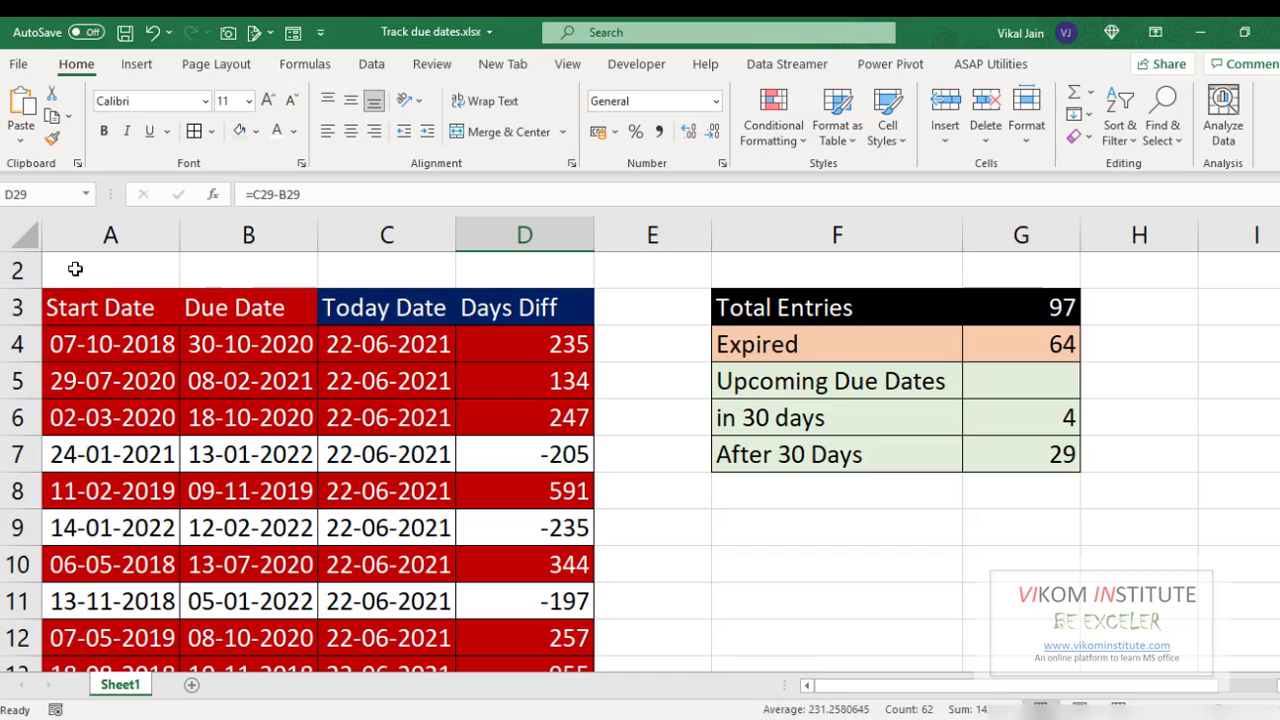
{"action": "key", "text": "Up"}
{"action": "key", "text": "ctrl+Up"}
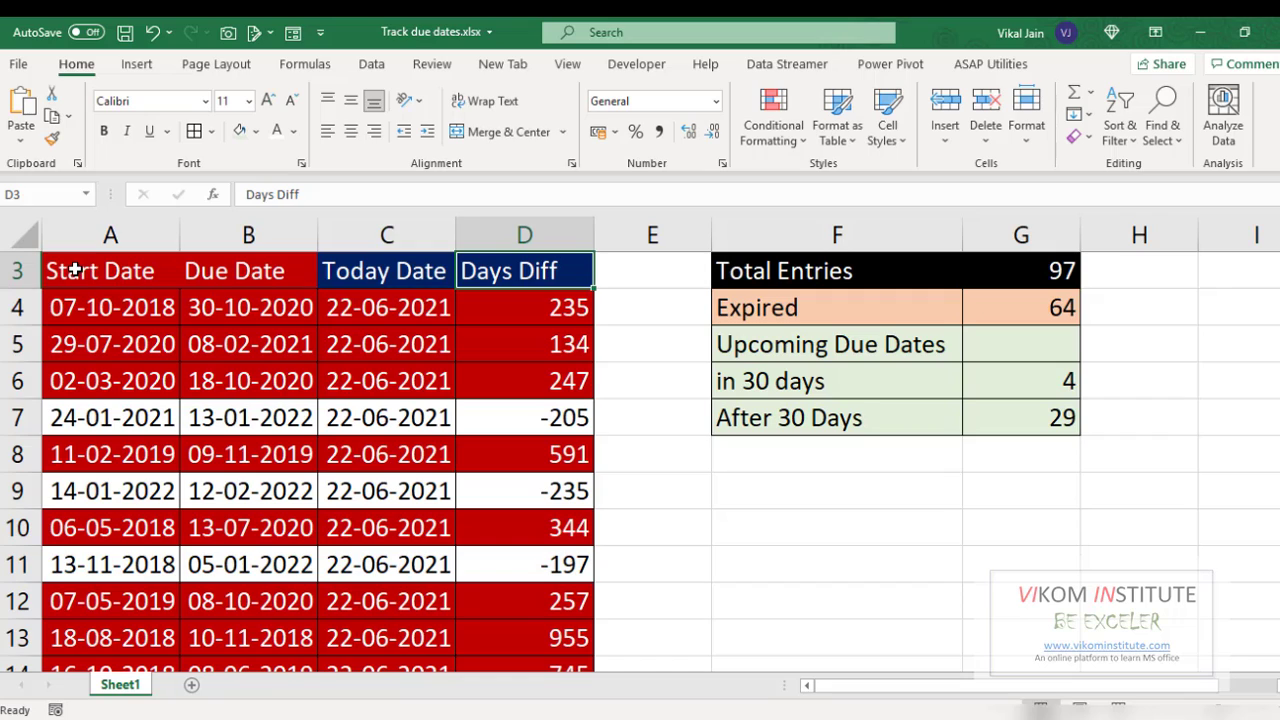
{"action": "key", "text": "Left"}
{"action": "key", "text": "Left"}
{"action": "key", "text": "Left"}
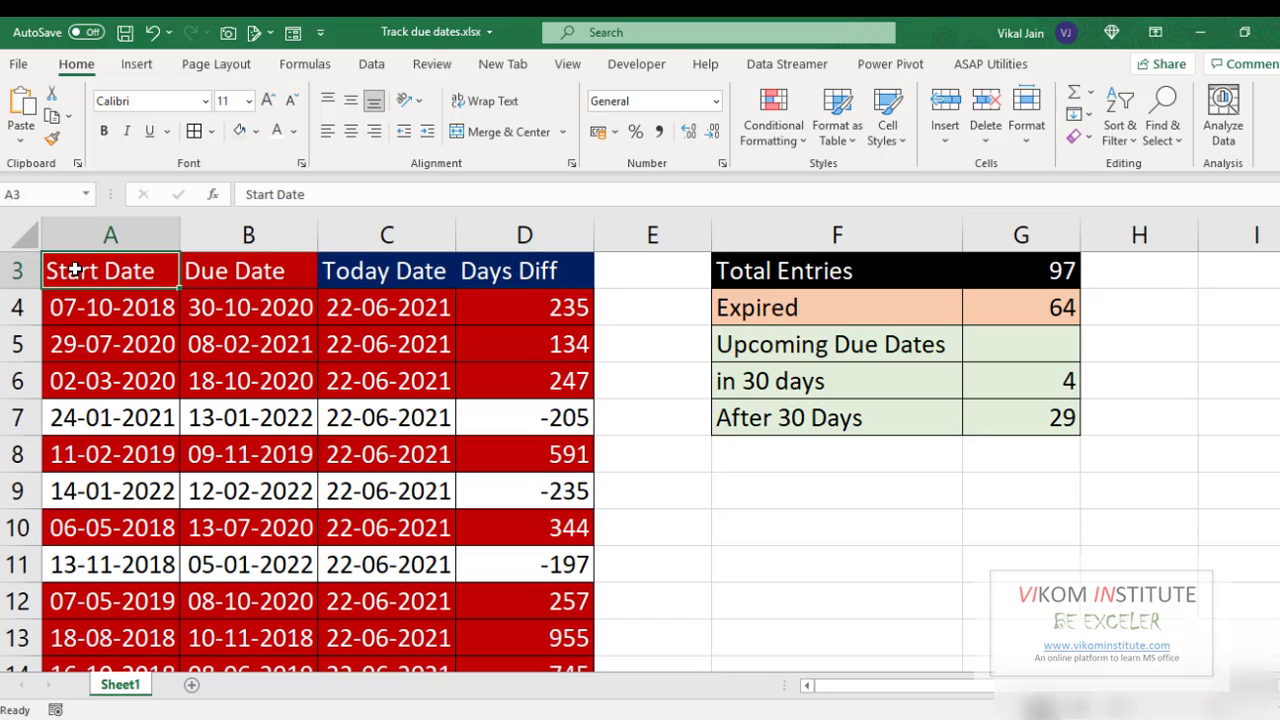
{"action": "key", "text": "ctrl+shift+Right"}
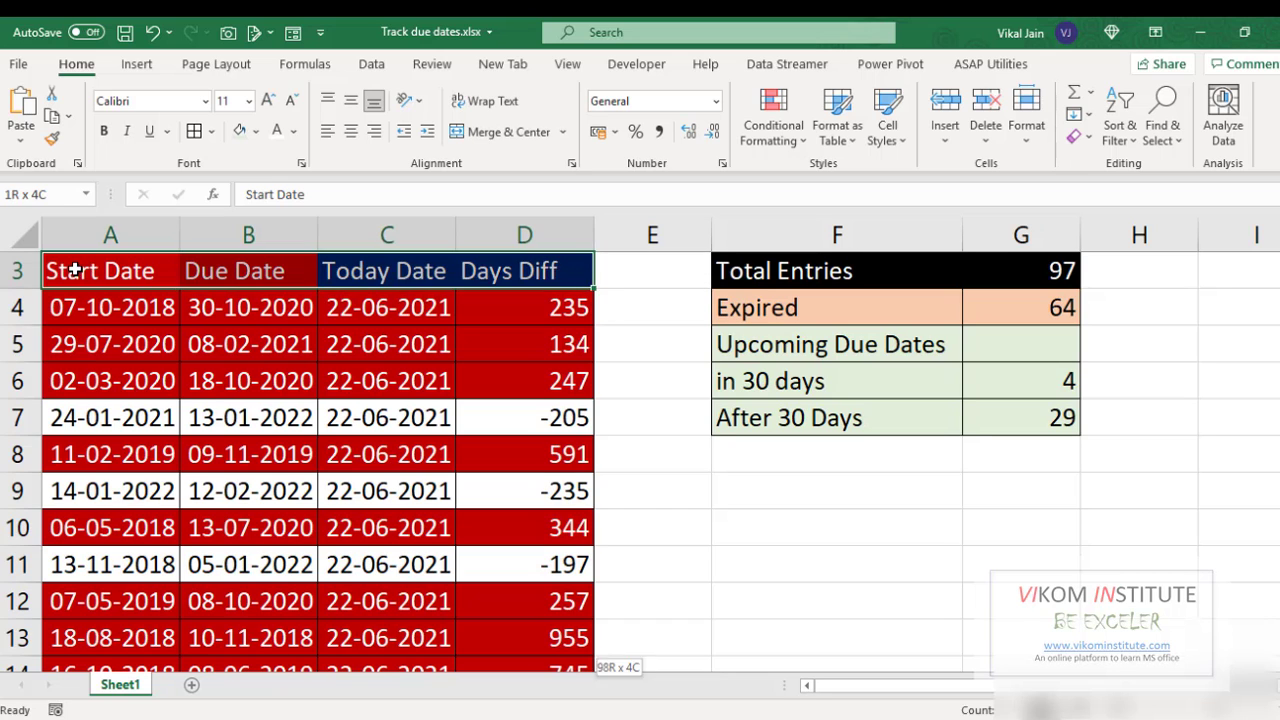
{"action": "key", "text": "ctrl+shift+Down"}
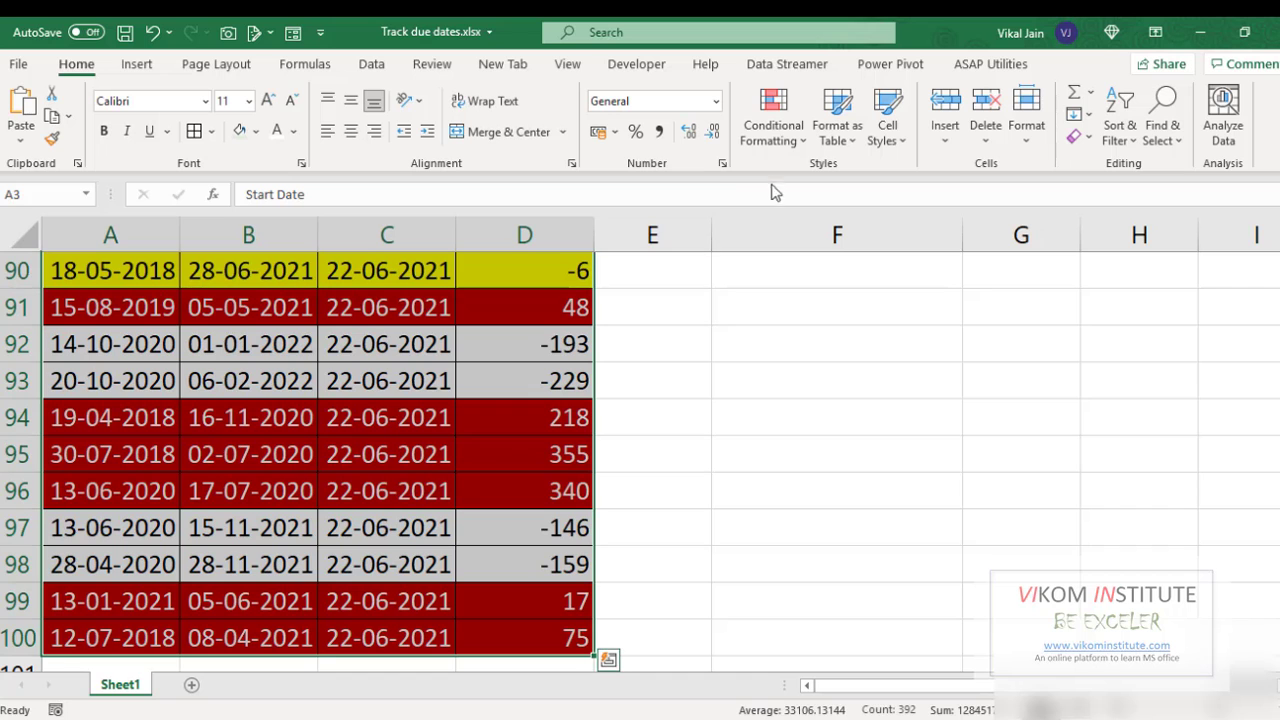
- Select only the data rows A4:D100 and create a third conditional formatting rule that uses a formula
{"action": "left_click", "coordinate": [350, 380]}
{"action": "key", "text": "ctrl+Up"}
{"action": "key", "text": "Left"}
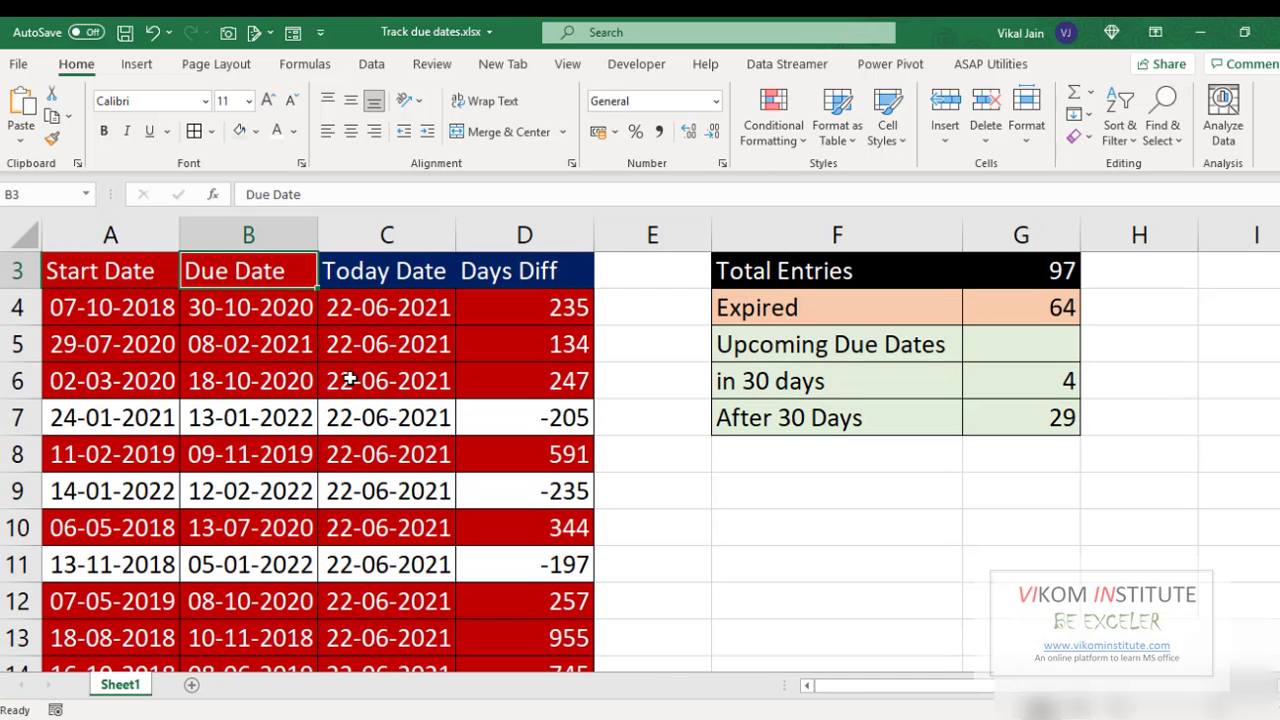
{"action": "key", "text": "Down"}
{"action": "key", "text": "Left"}
{"action": "key", "text": "shift+Right"}
{"action": "key", "text": "shift+Right"}
{"action": "key", "text": "shift+Right"}
{"action": "key", "text": "ctrl+shift+Down"}
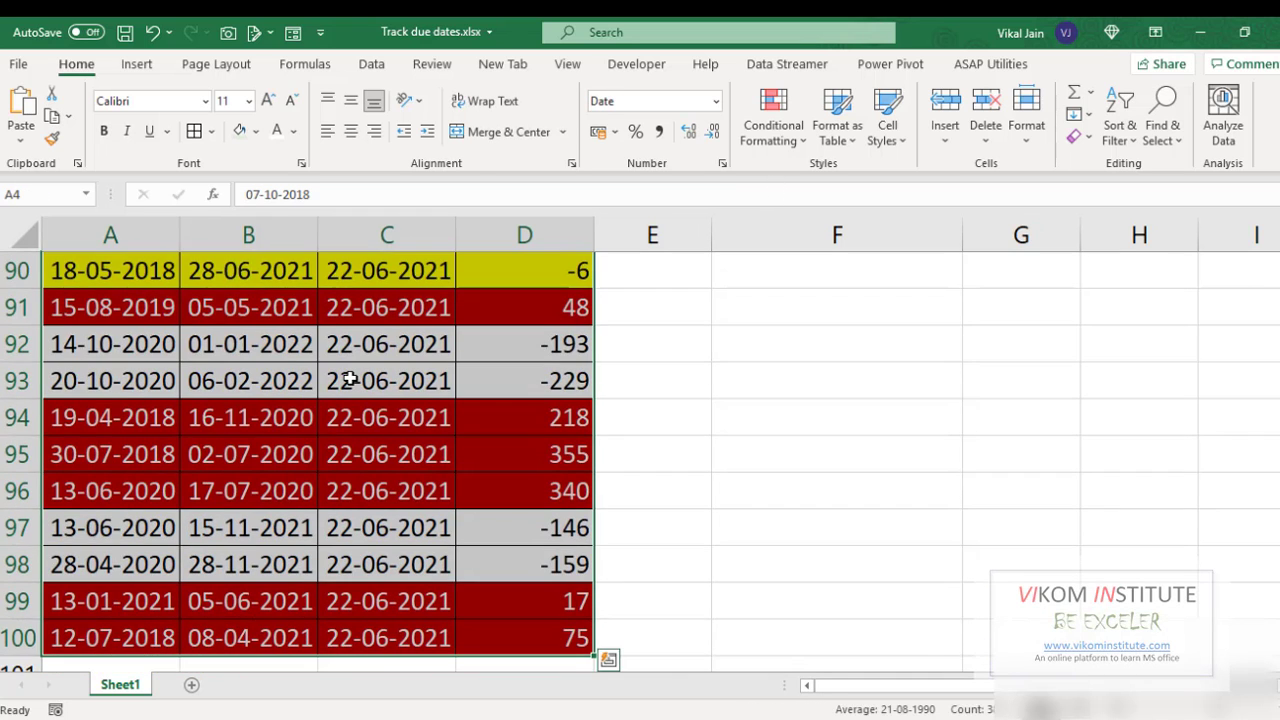
{"action": "left_click", "coordinate": [778, 140]}
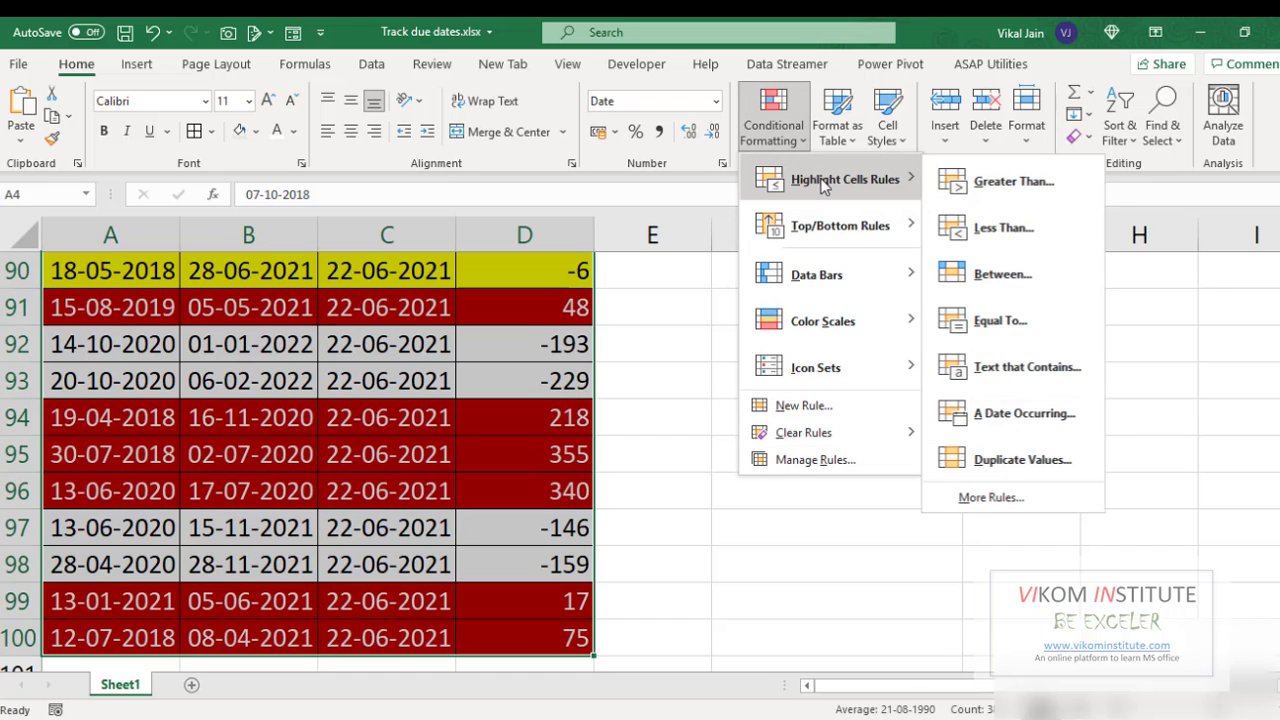
{"action": "left_click", "coordinate": [820, 405]}
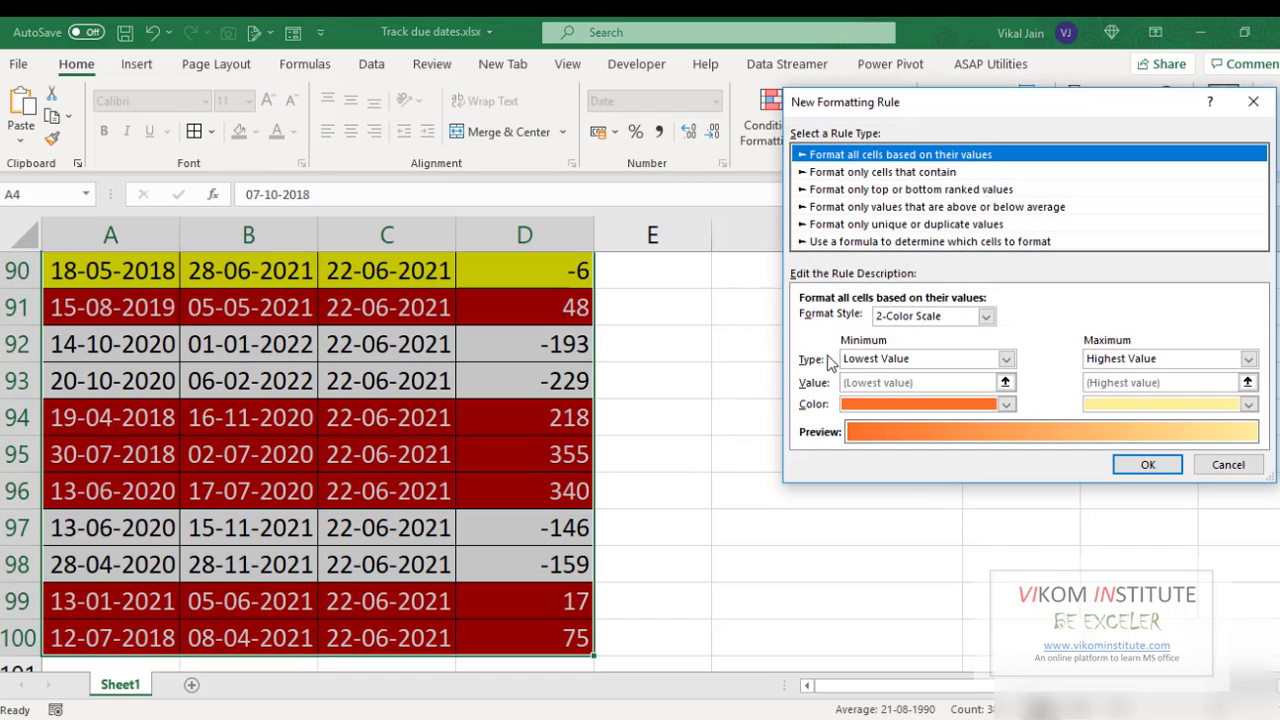
{"action": "left_click", "coordinate": [878, 242]}
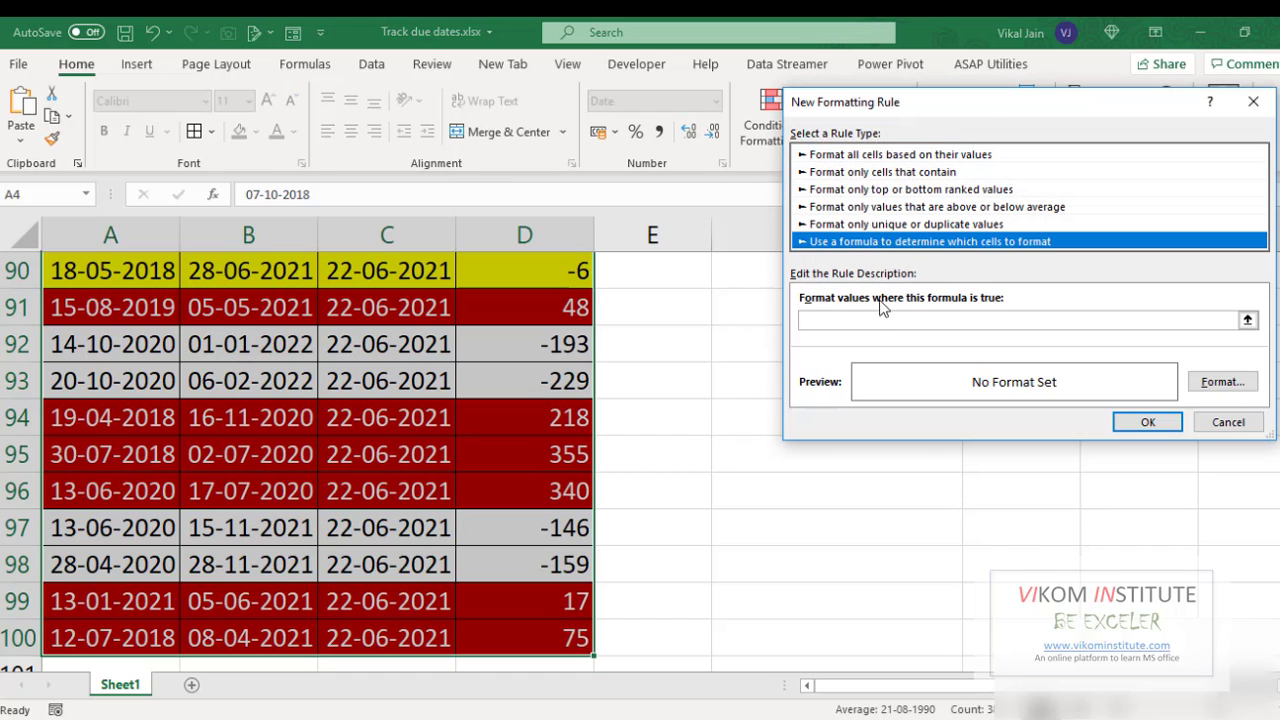
- Enter the rule formula =$D$4<-30, referring to the first Days Diff cell
{"action": "left_click", "coordinate": [547, 341]}
{"action": "key", "text": "ctrl+Up"}
{"action": "key", "text": "Down"}
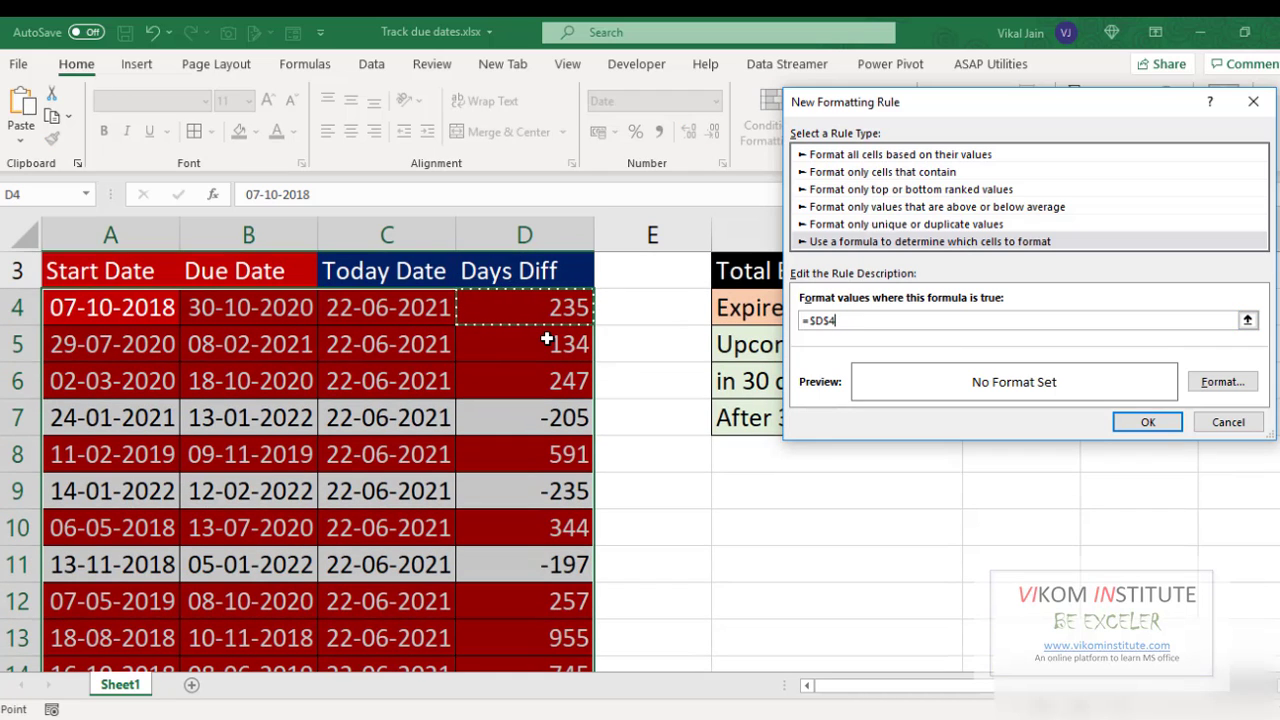
{"action": "type", "text": "<-30"}
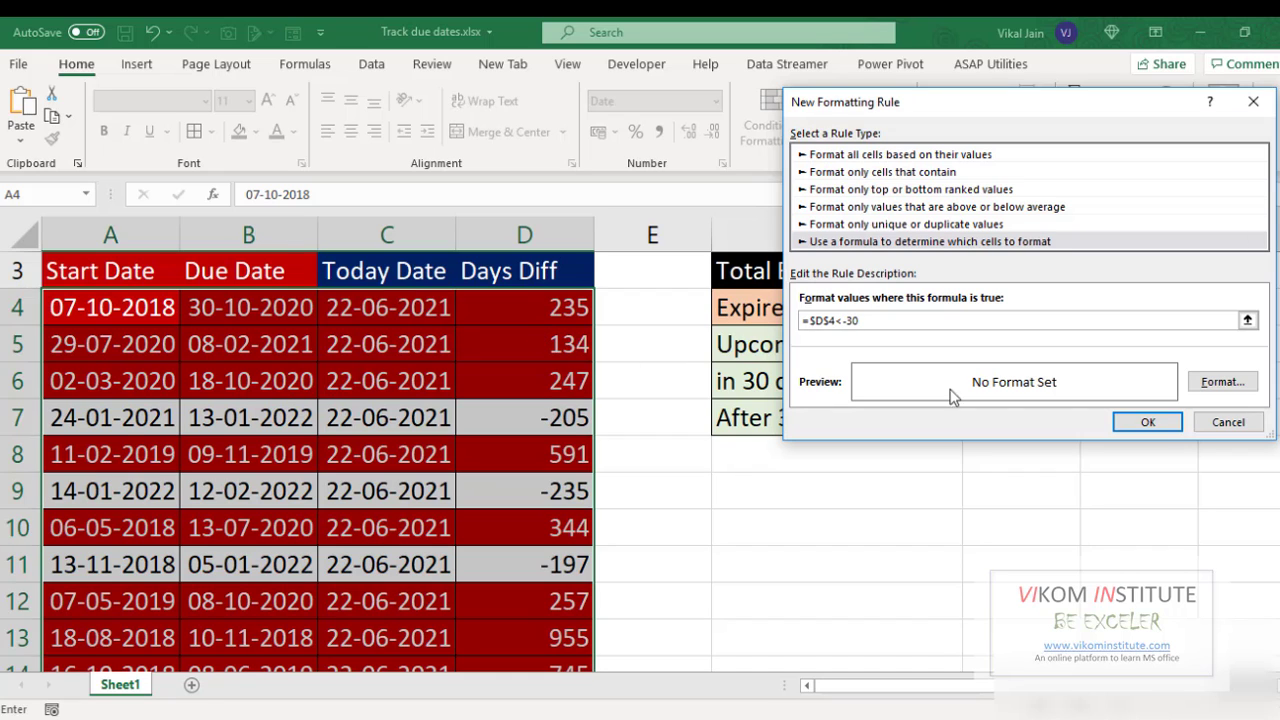
- Give the new formula rule a light green fill from the standard colours and apply the rule to the data rows
{"action": "left_click", "coordinate": [1222, 382]}
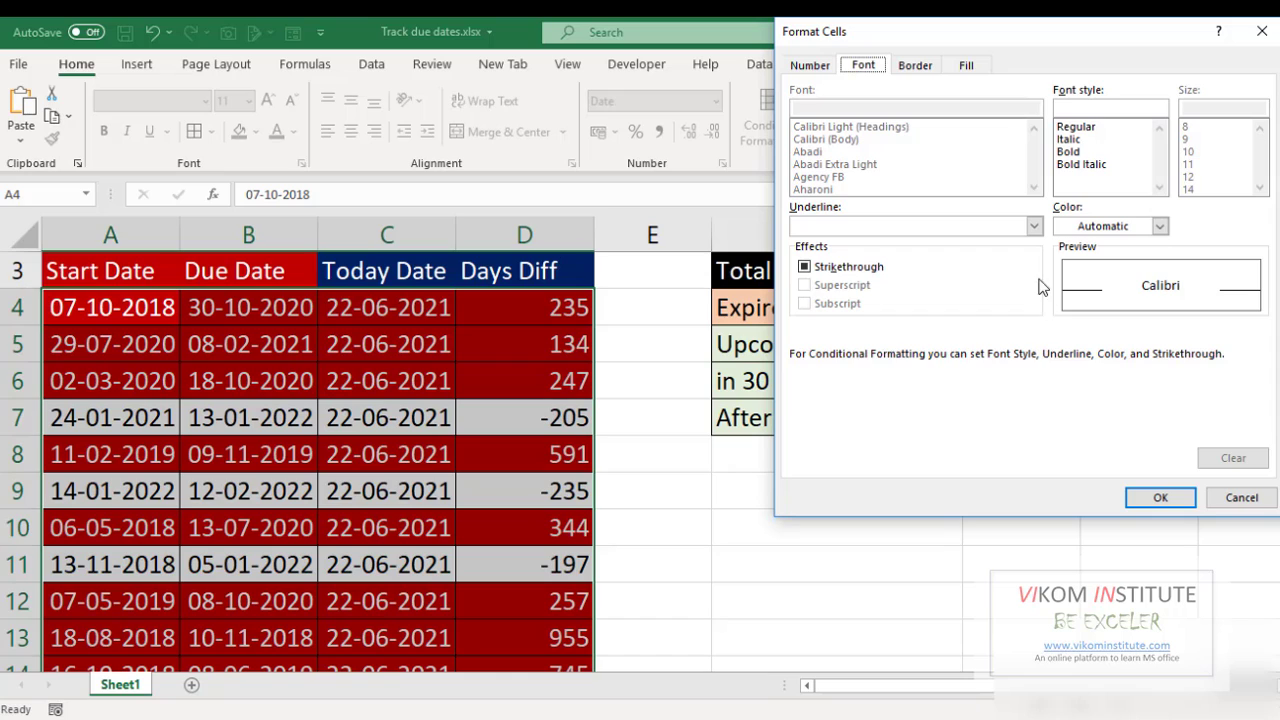
{"action": "left_click", "coordinate": [980, 66]}
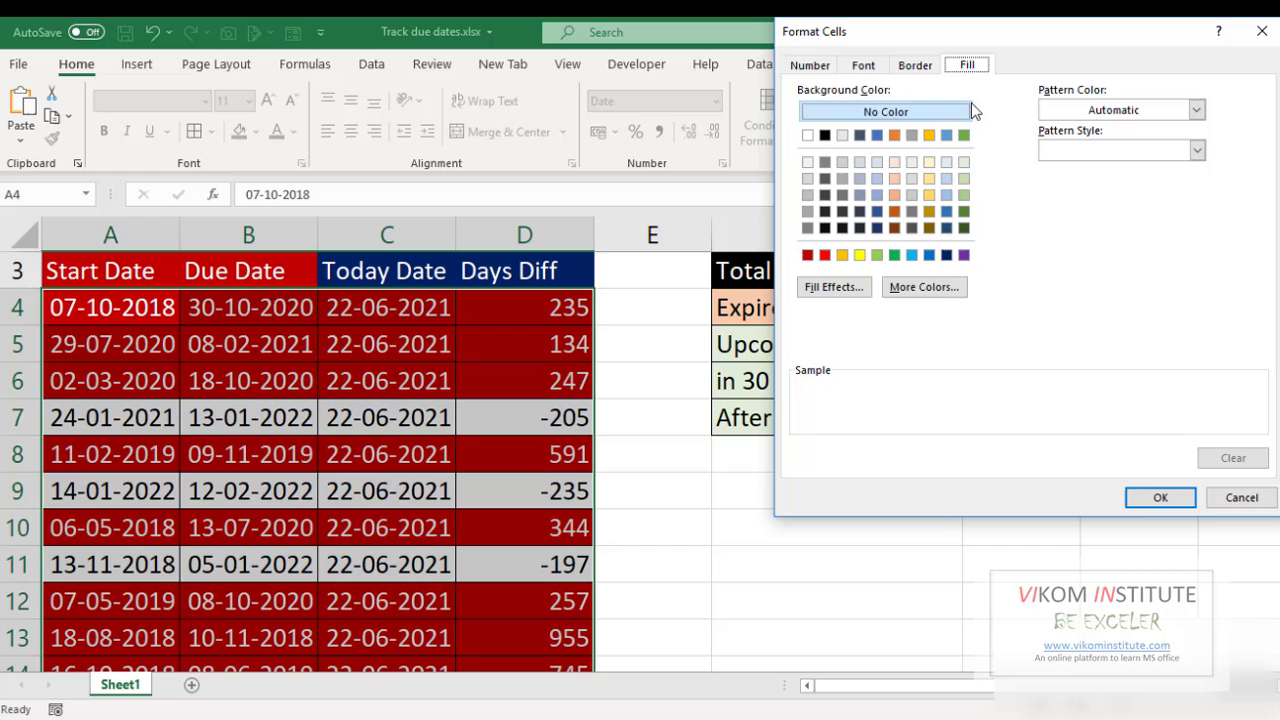
{"action": "left_click", "coordinate": [877, 256]}
{"action": "left_click", "coordinate": [1152, 496]}
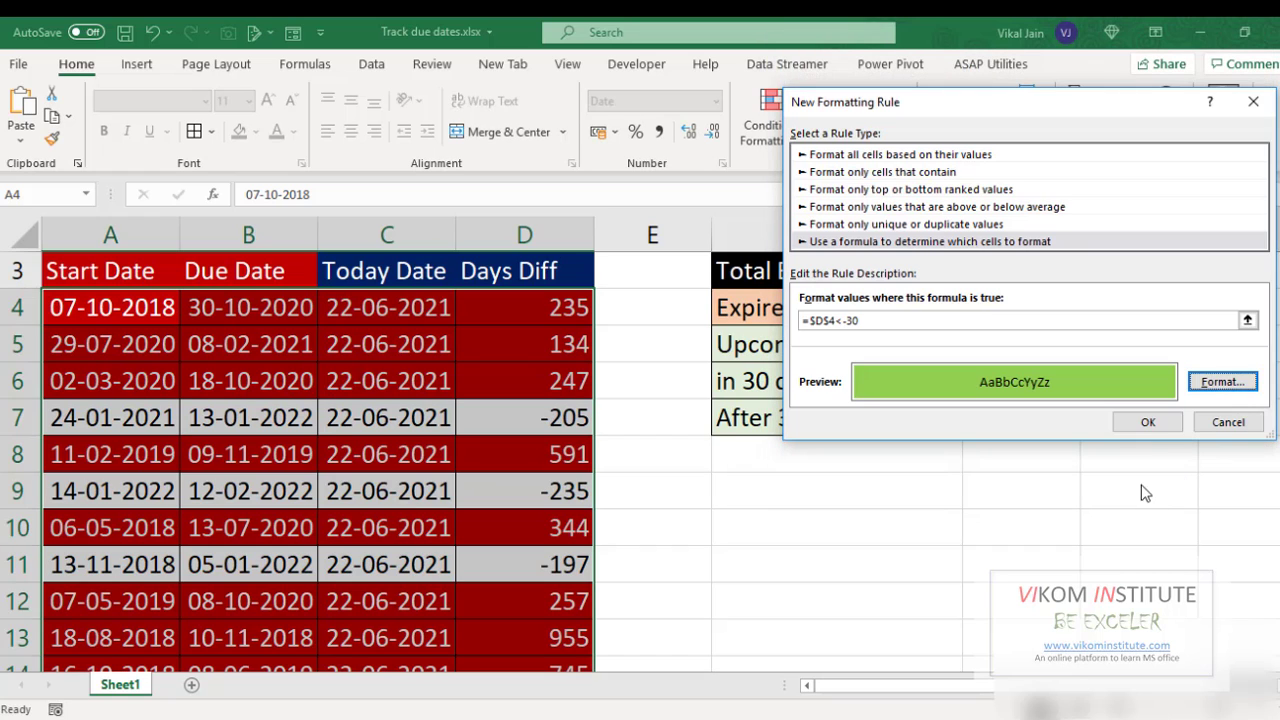
{"action": "left_click", "coordinate": [1148, 421]}
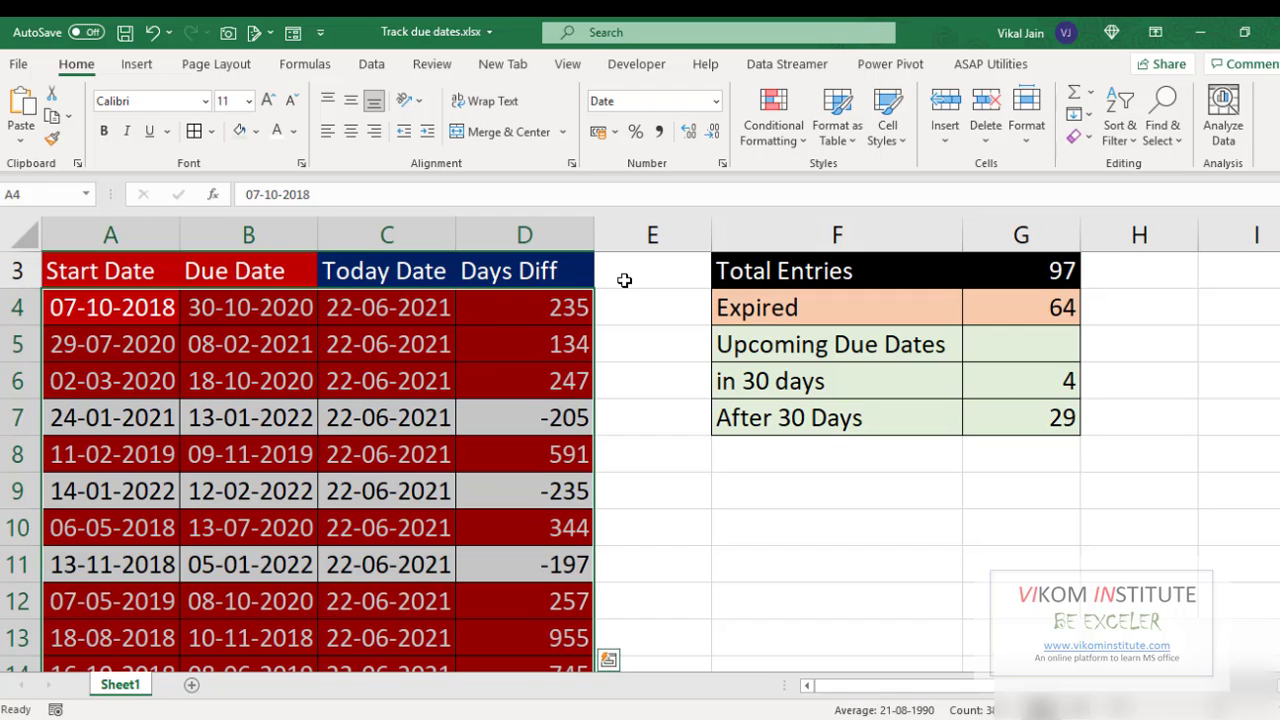
- Edit the green conditional formatting rule so its formula reads =$D4<-30 with a relative row reference, and apply the change
{"action": "left_click", "coordinate": [795, 140]}
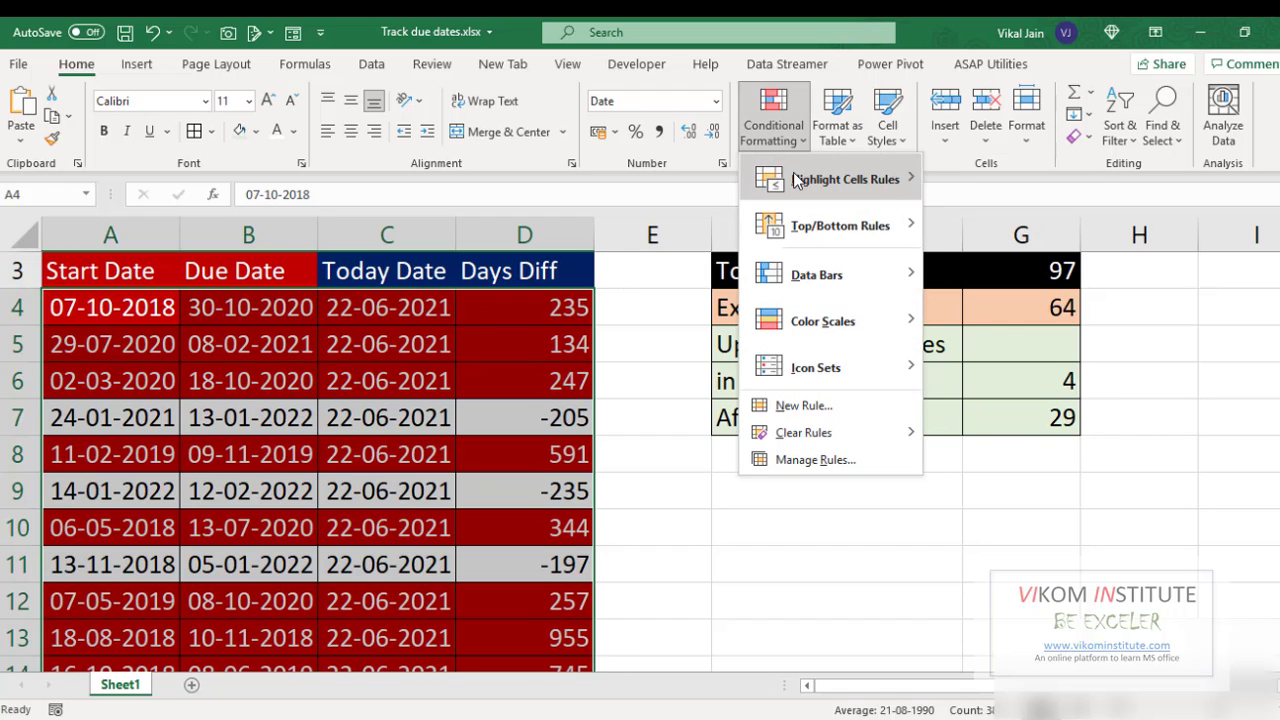
{"action": "mouse_move", "coordinate": [808, 181]}
{"action": "left_click", "coordinate": [829, 462]}
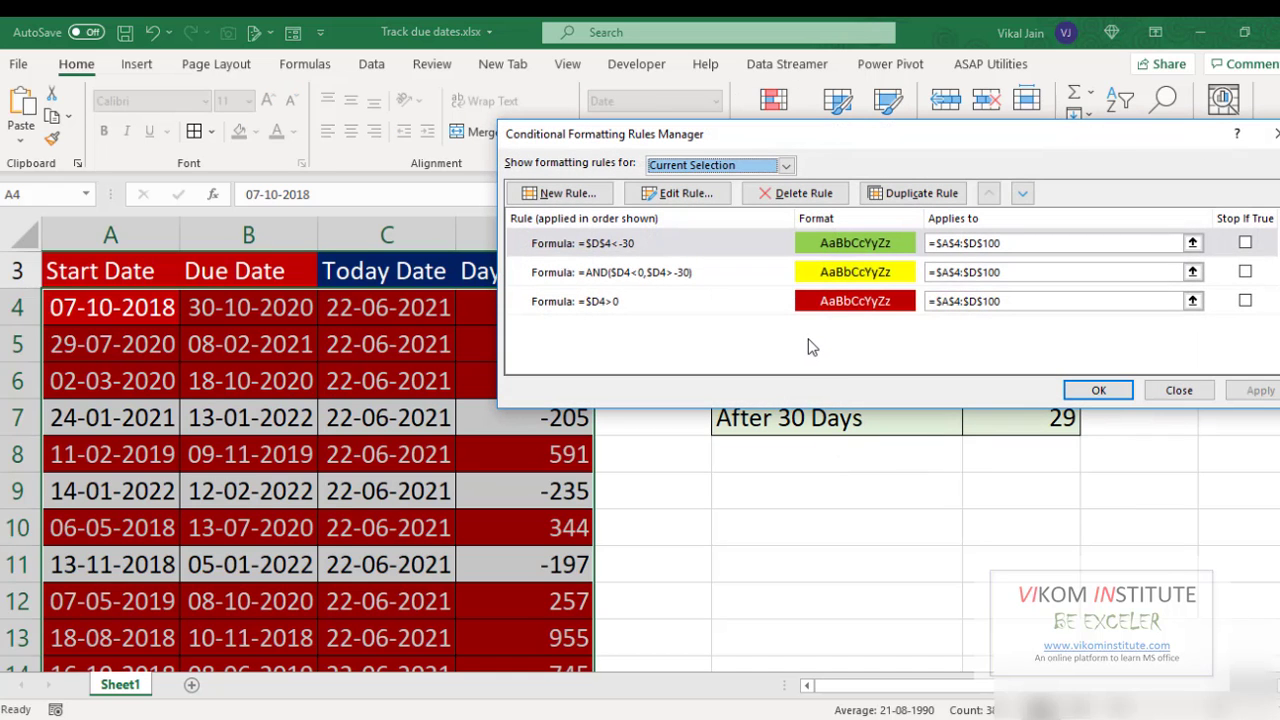
{"action": "double_click", "coordinate": [768, 245]}
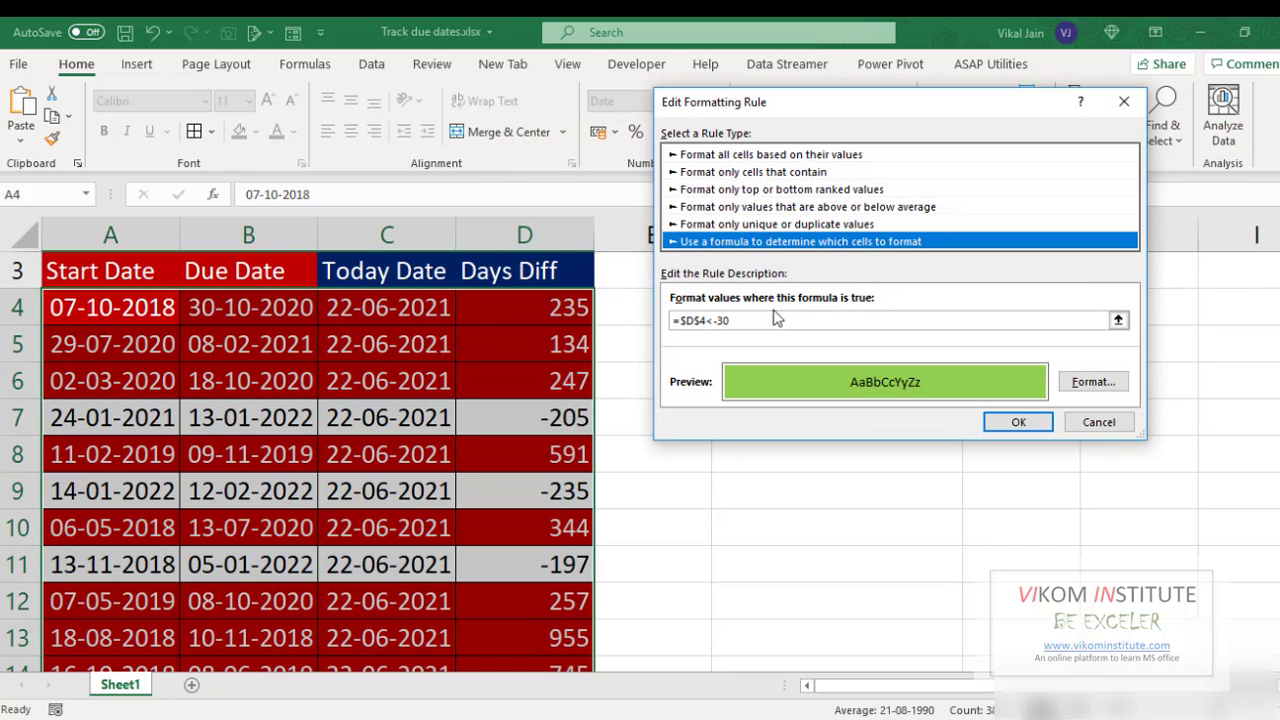
{"action": "left_click", "coordinate": [699, 320]}
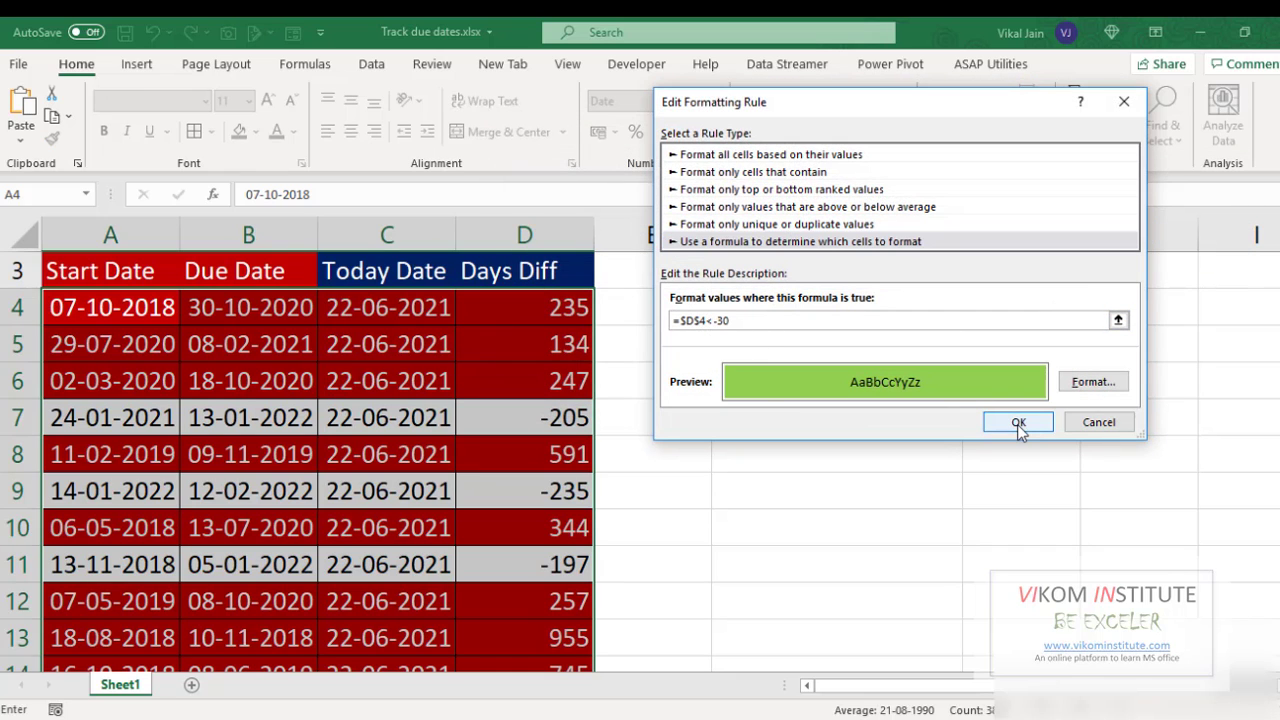
{"action": "key", "text": "BackSpace"}
{"action": "left_click", "coordinate": [1019, 423]}
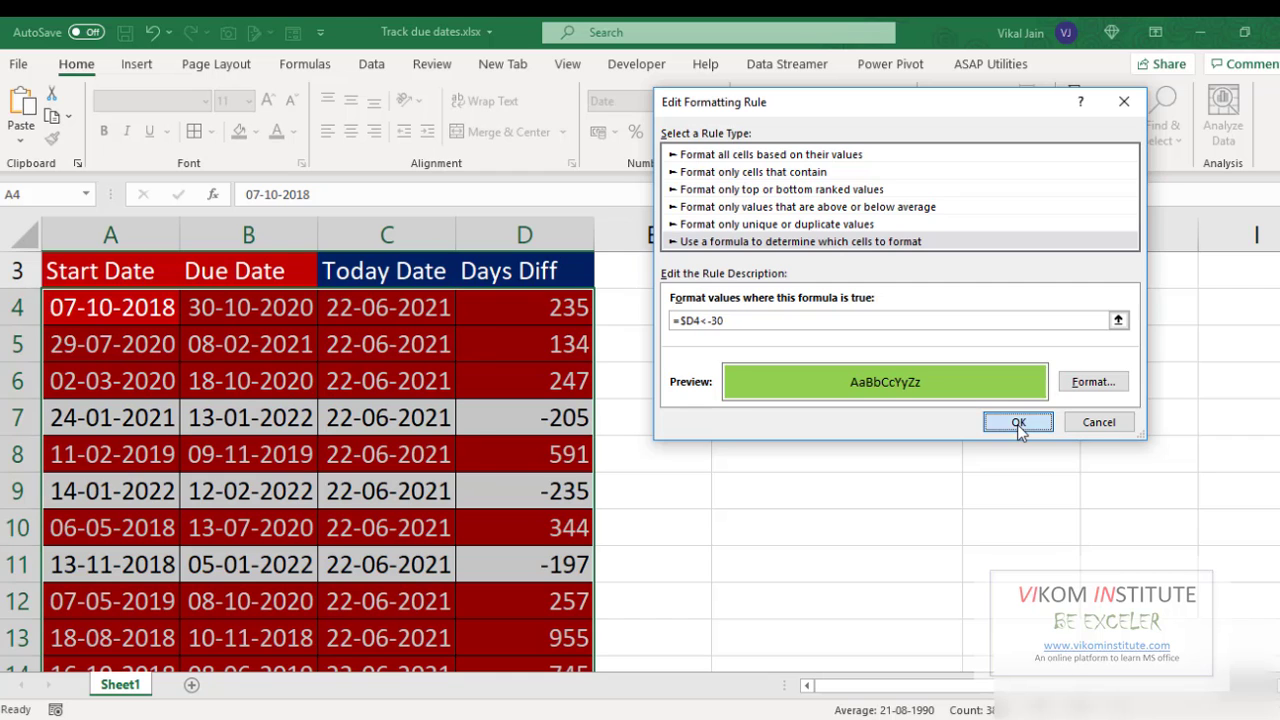
{"action": "left_click", "coordinate": [1100, 392]}
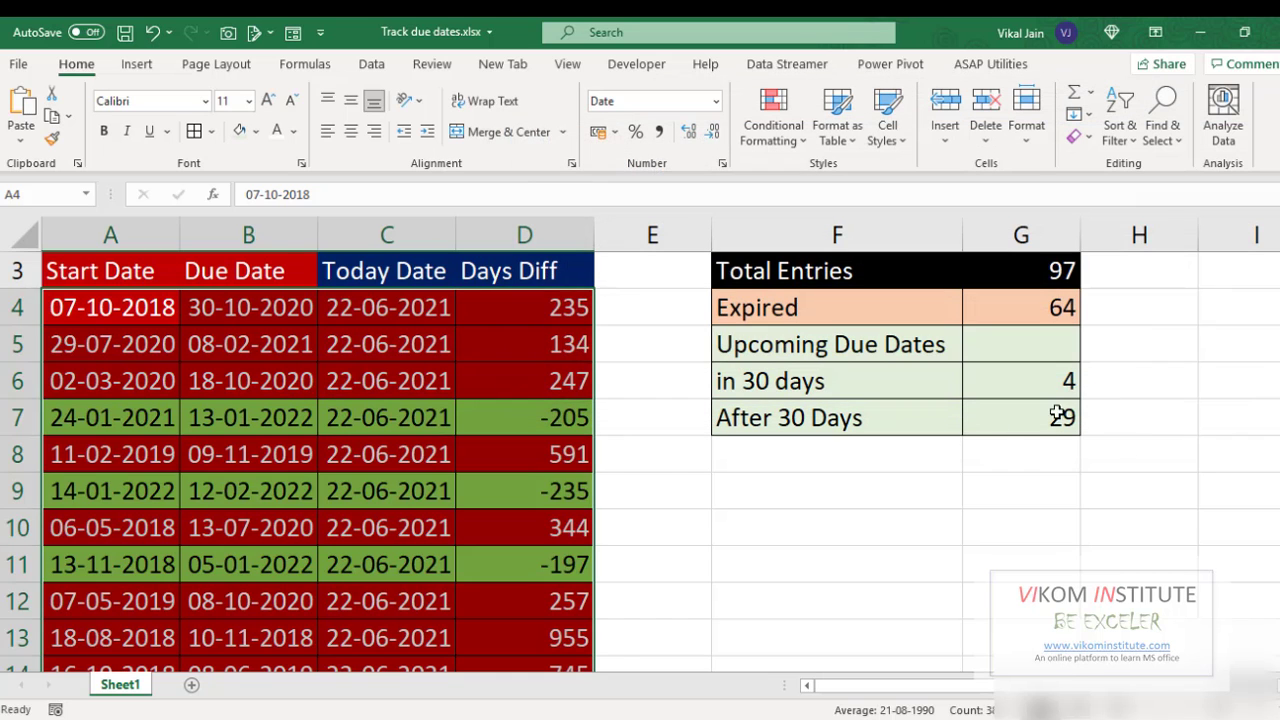
- Review the row colours across the date table and select the first data row A4:D4 to check its highlighting
{"action": "left_click", "coordinate": [571, 452]}
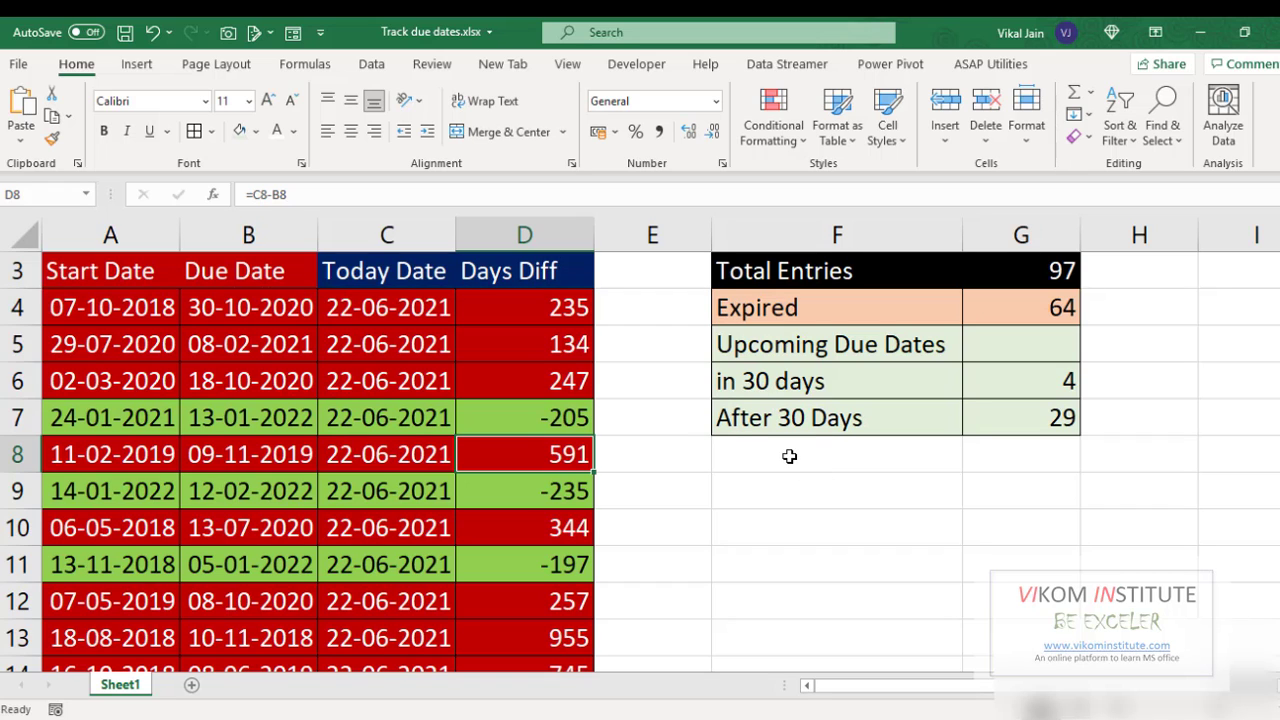
{"action": "scroll", "coordinate": [500, 485], "scroll_direction": "down", "scroll_amount": 4}
{"action": "scroll", "coordinate": [520, 420], "scroll_direction": "up", "scroll_amount": 5}
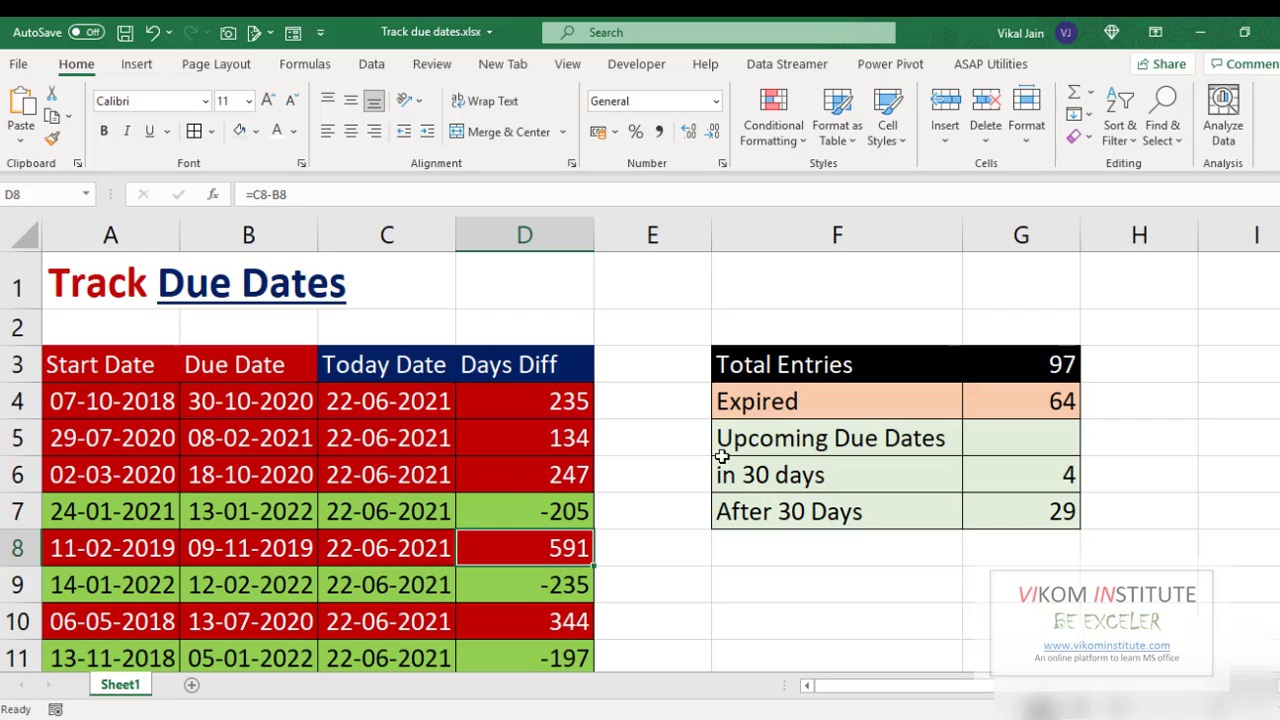
{"action": "left_click", "coordinate": [145, 406]}
{"action": "key", "text": "shift+Right"}
{"action": "key", "text": "shift+Right"}
{"action": "key", "text": "shift+Right"}
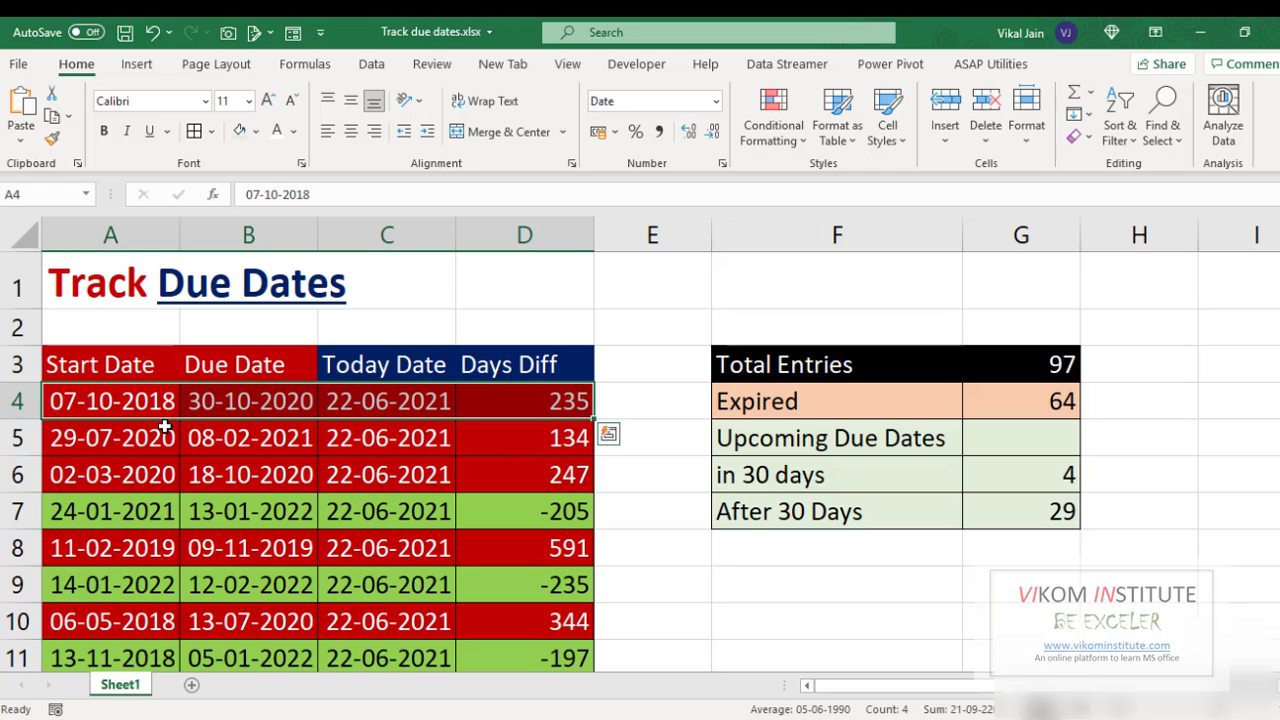
{"action": "left_click", "coordinate": [690, 552]}
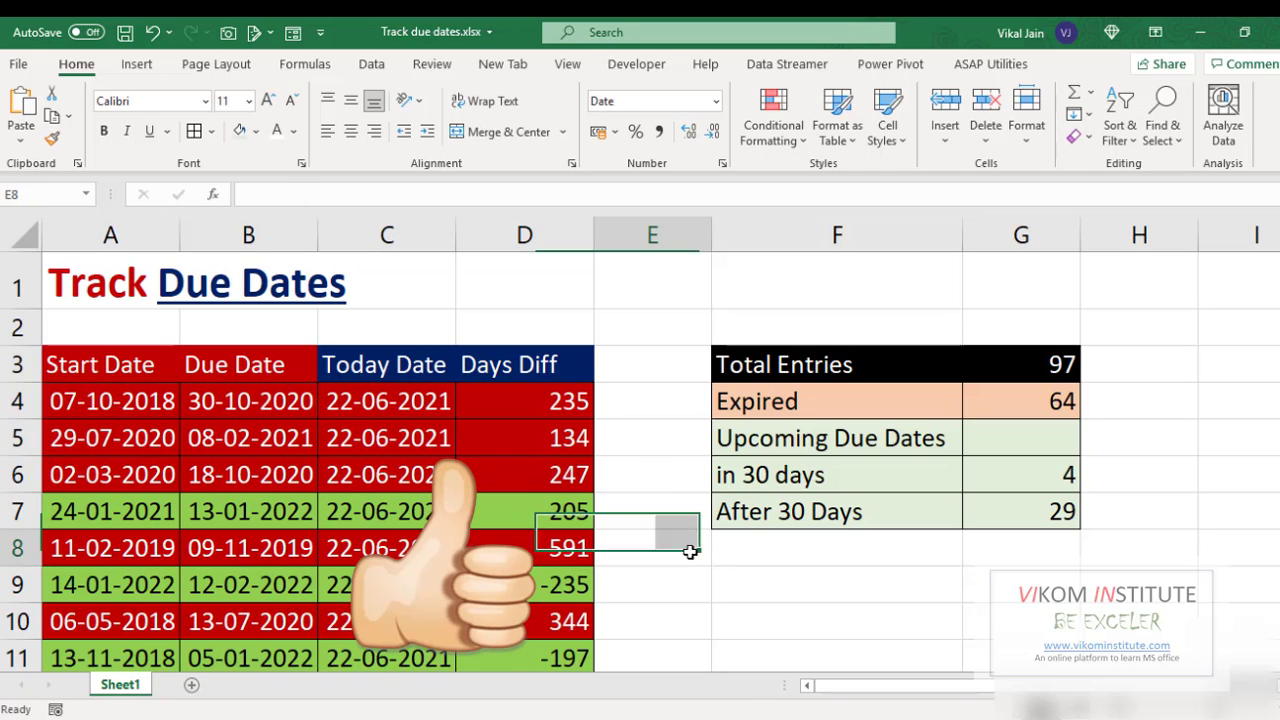